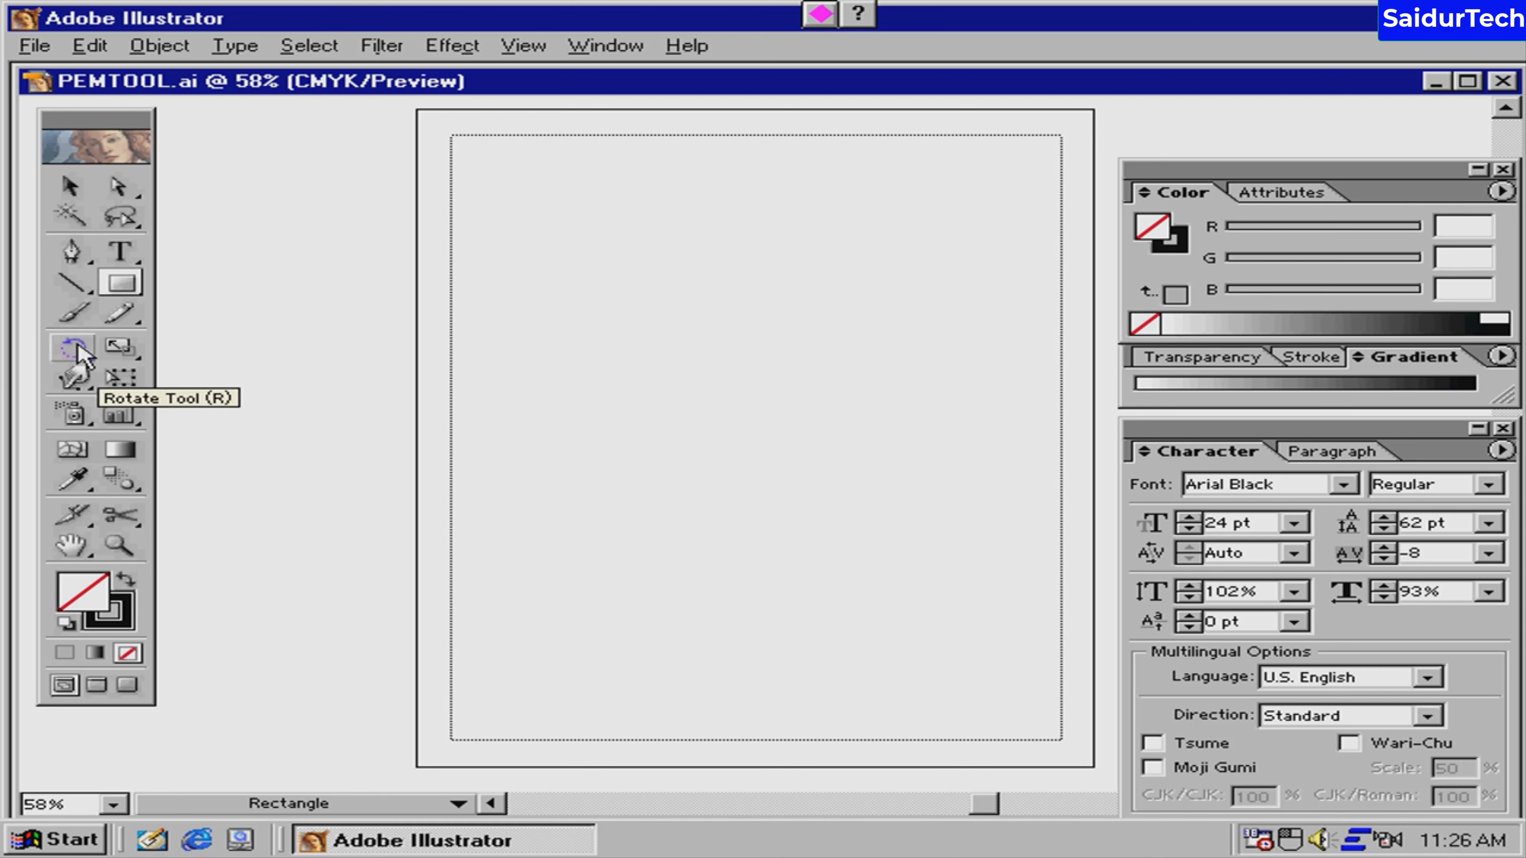
Step: Preview the rotate and twist tool groups, then draw a wide rectangle near the artboard top
{"action": "left_click_drag", "start_coordinate": [77, 345], "coordinate": [217, 365]}
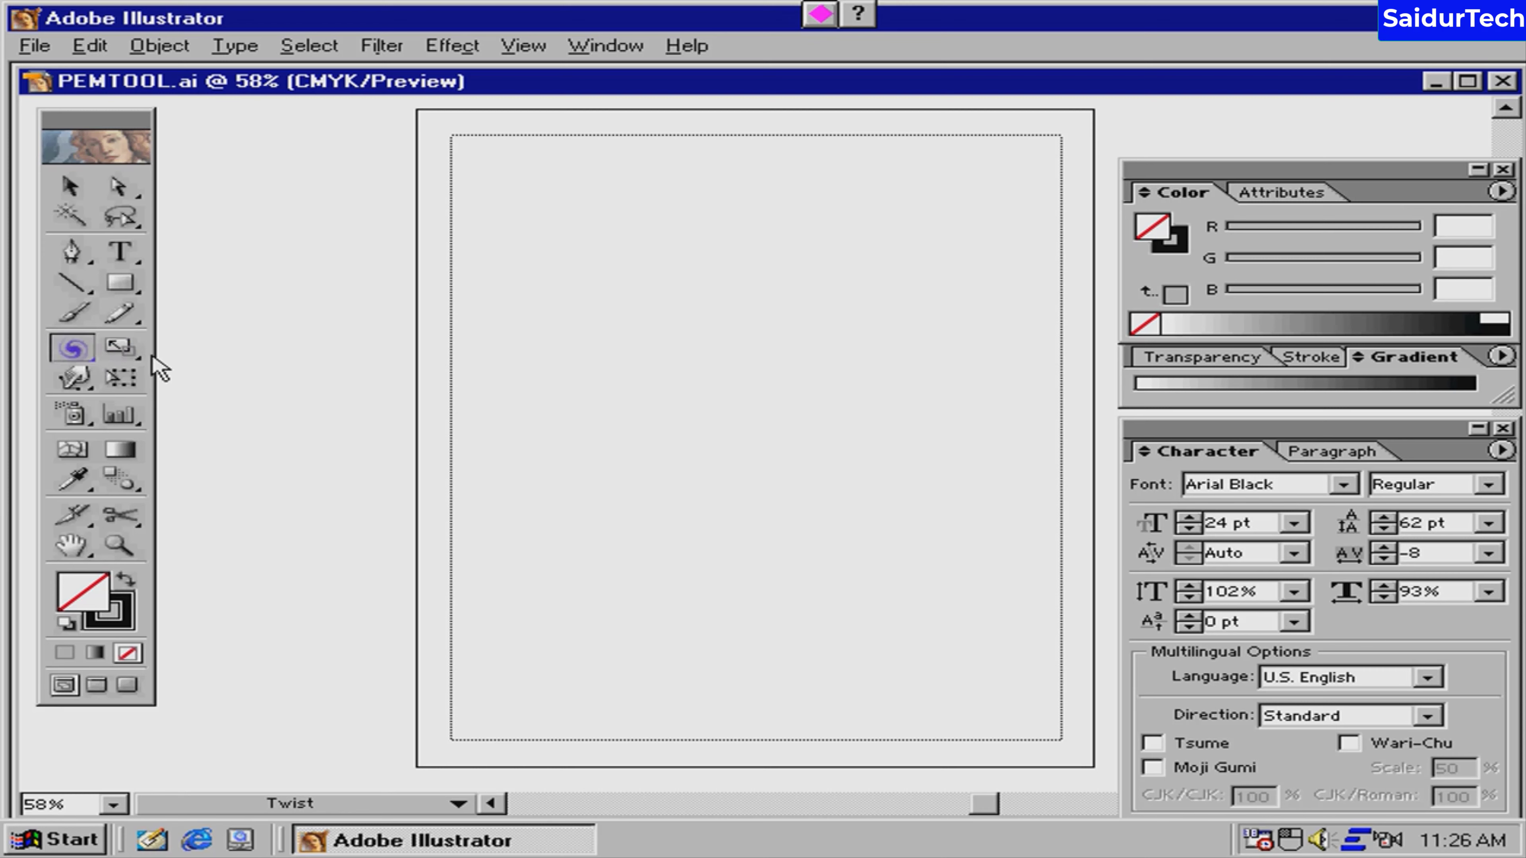
{"action": "mouse_move", "coordinate": [72, 349]}
{"action": "left_mouse_down"}
{"action": "mouse_move", "coordinate": [172, 369]}
{"action": "mouse_move", "coordinate": [113, 355]}
{"action": "left_mouse_up"}
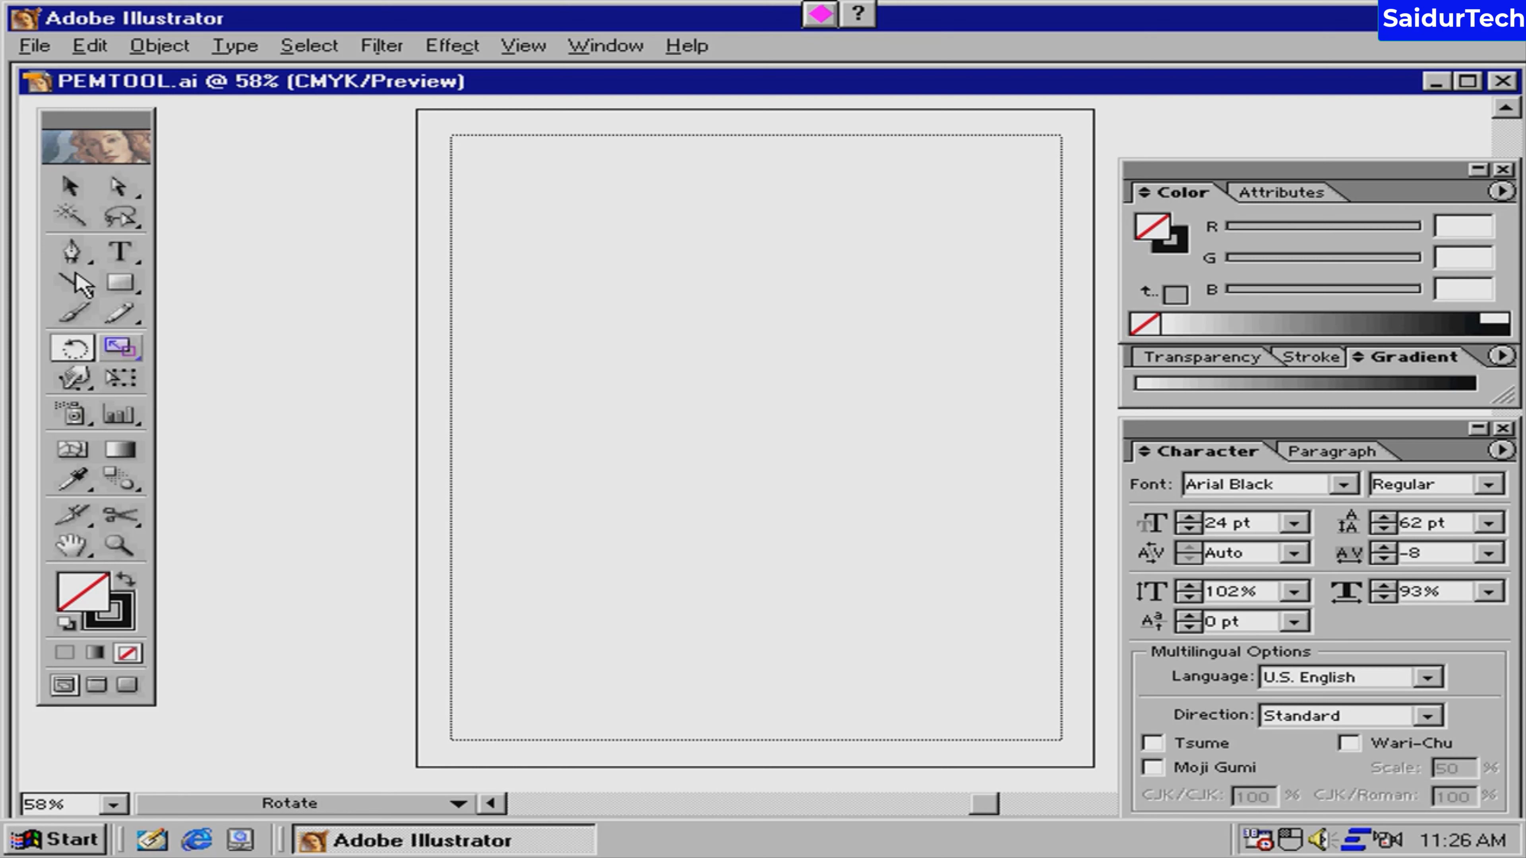
{"action": "left_click", "coordinate": [123, 283]}
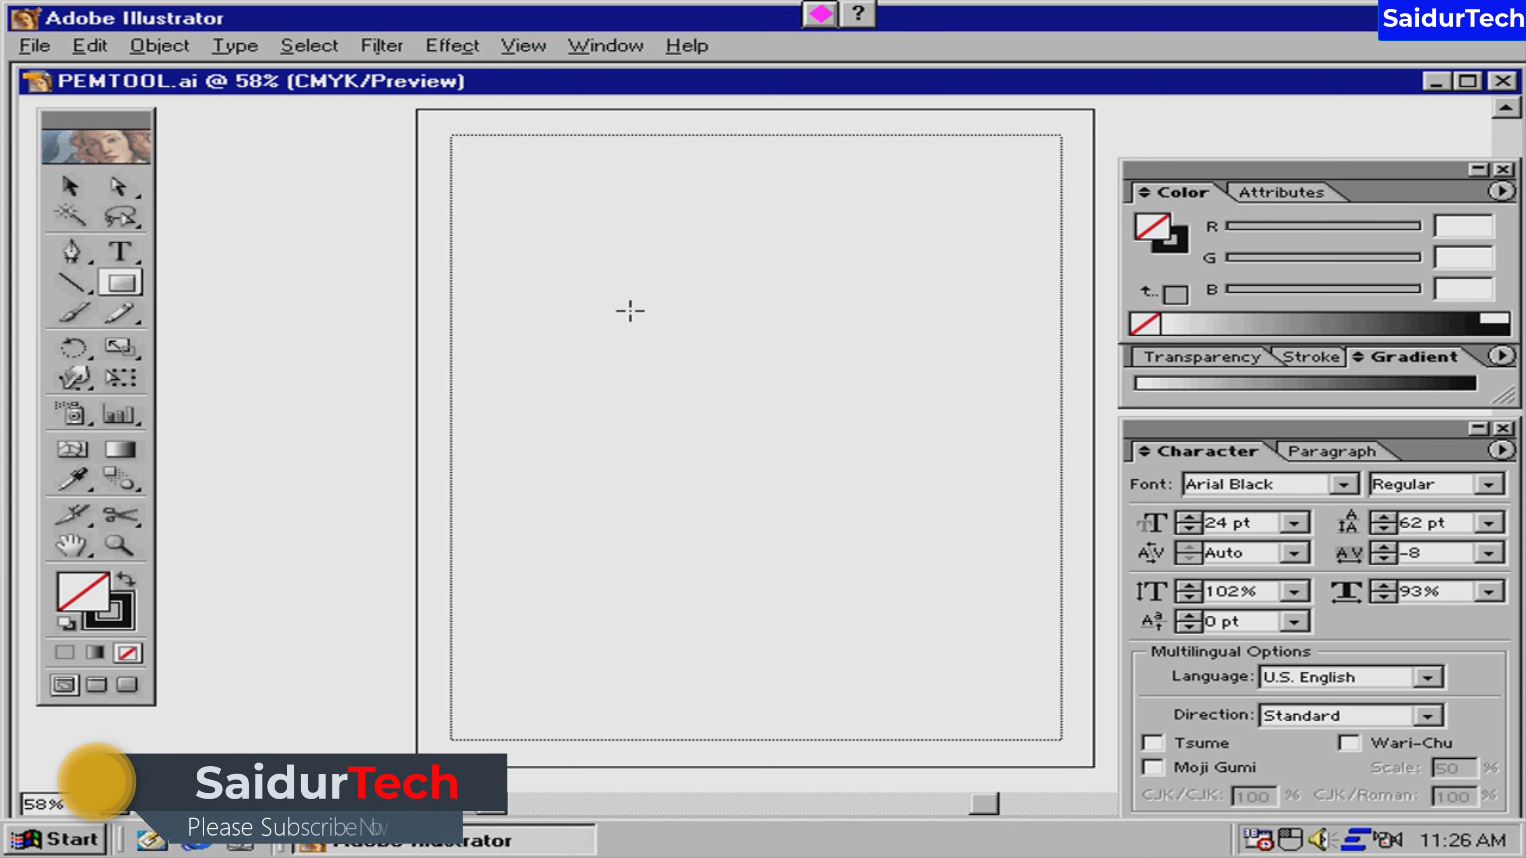
{"action": "left_click_drag", "start_coordinate": [629, 310], "coordinate": [739, 344]}
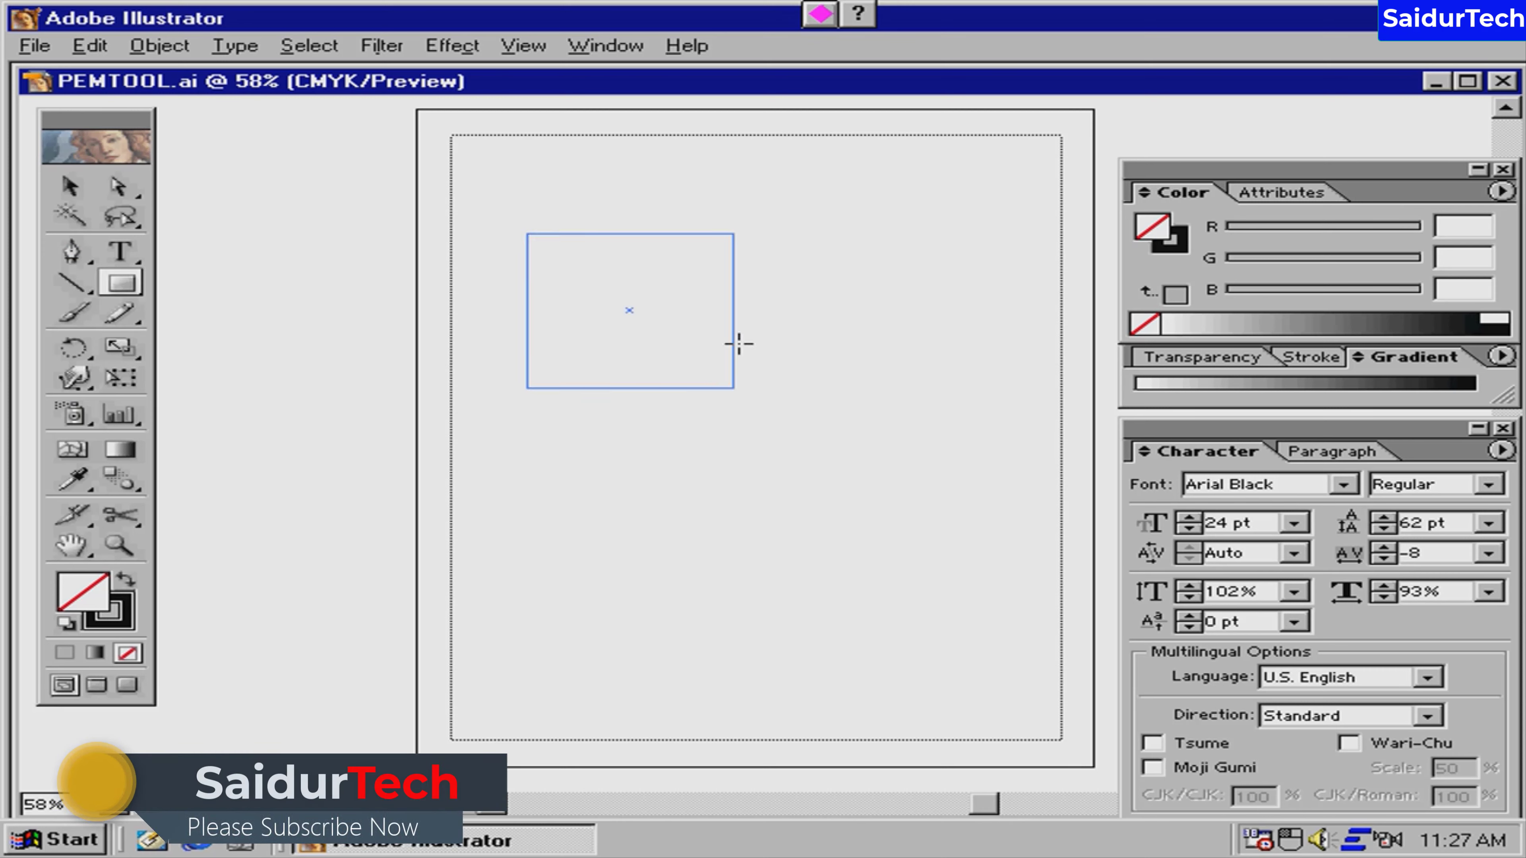
{"action": "left_click", "coordinate": [71, 187]}
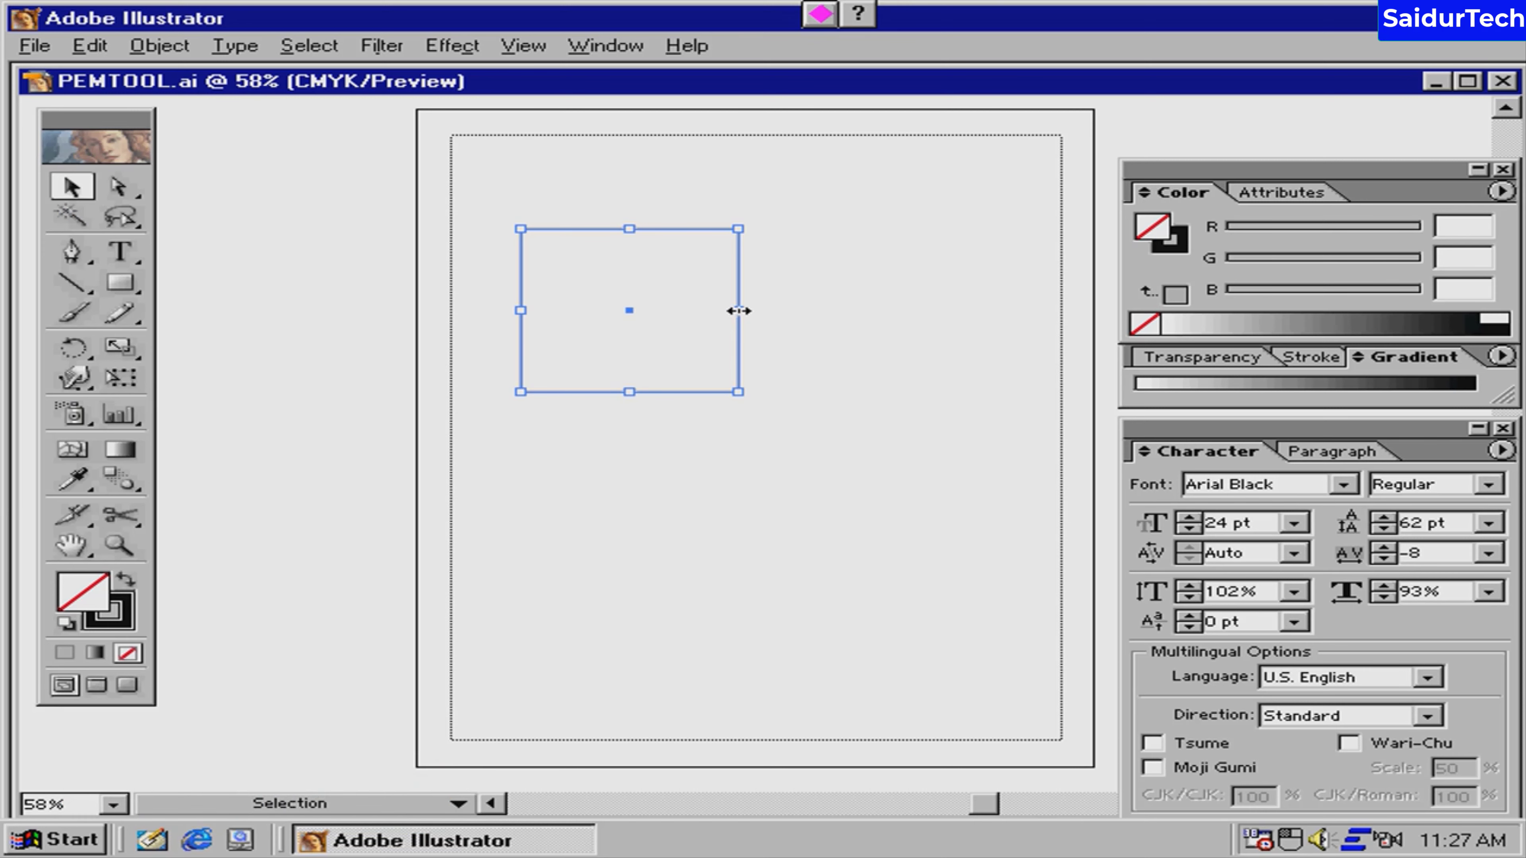
{"action": "left_click_drag", "start_coordinate": [738, 310], "coordinate": [1024, 319]}
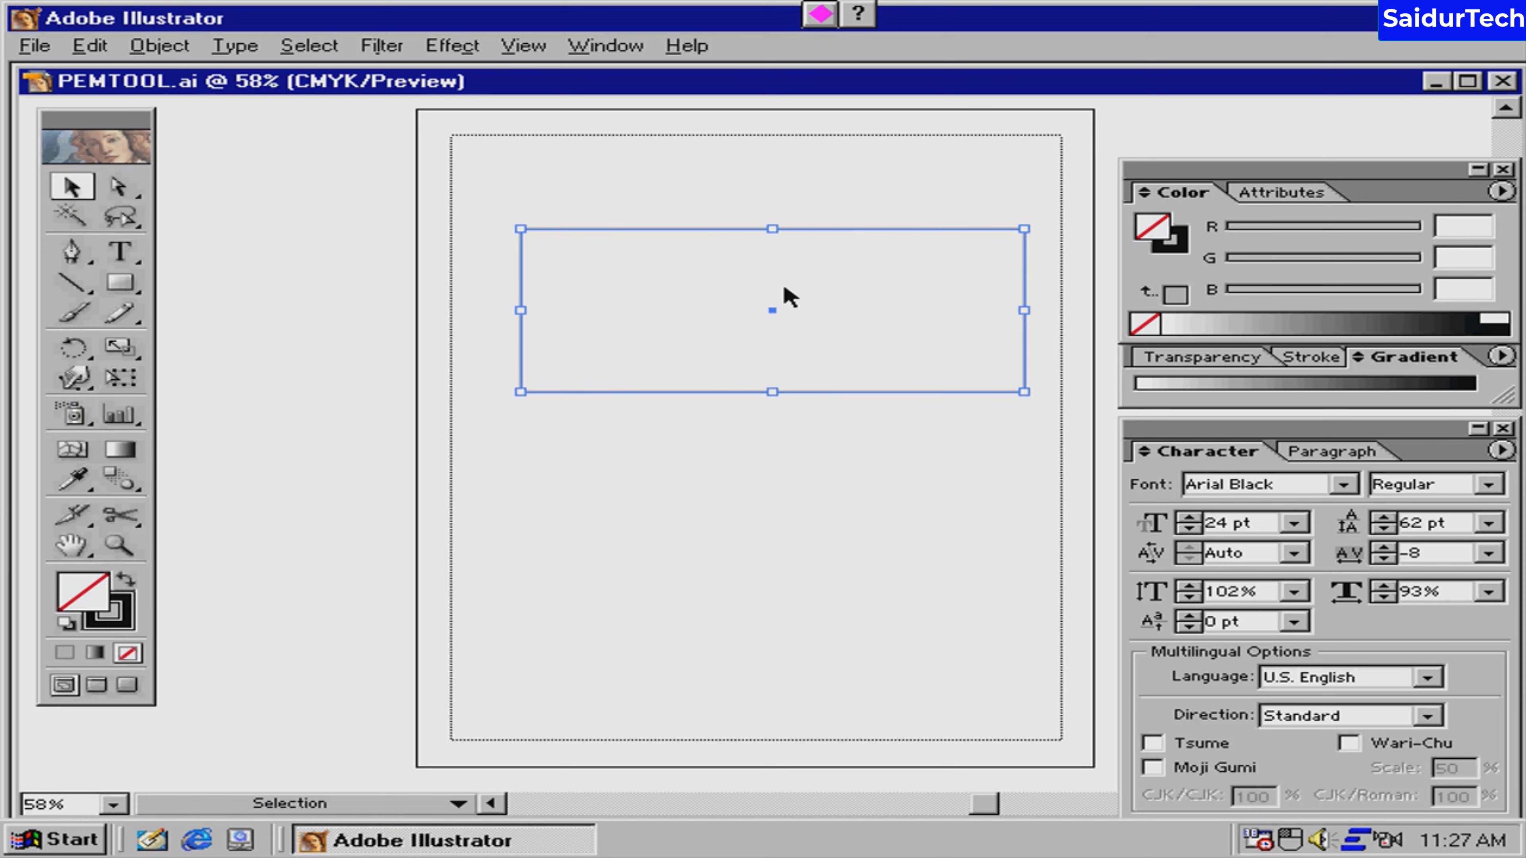
{"action": "left_click_drag", "start_coordinate": [806, 249], "coordinate": [810, 285]}
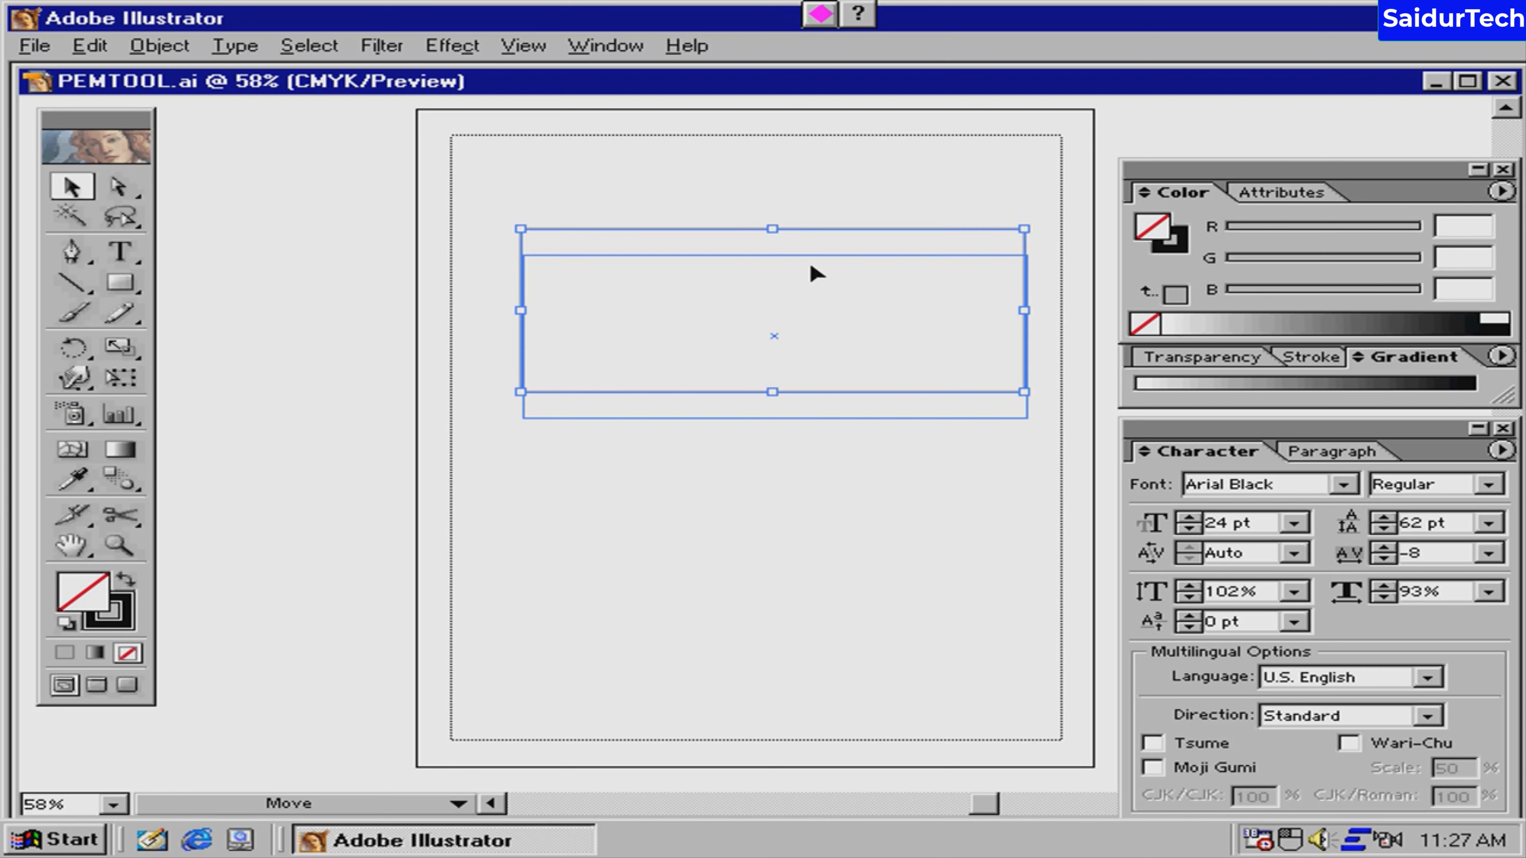
Step: Tilt the rectangle steeply about its centre with the Rotate tool
{"action": "left_click", "coordinate": [78, 352]}
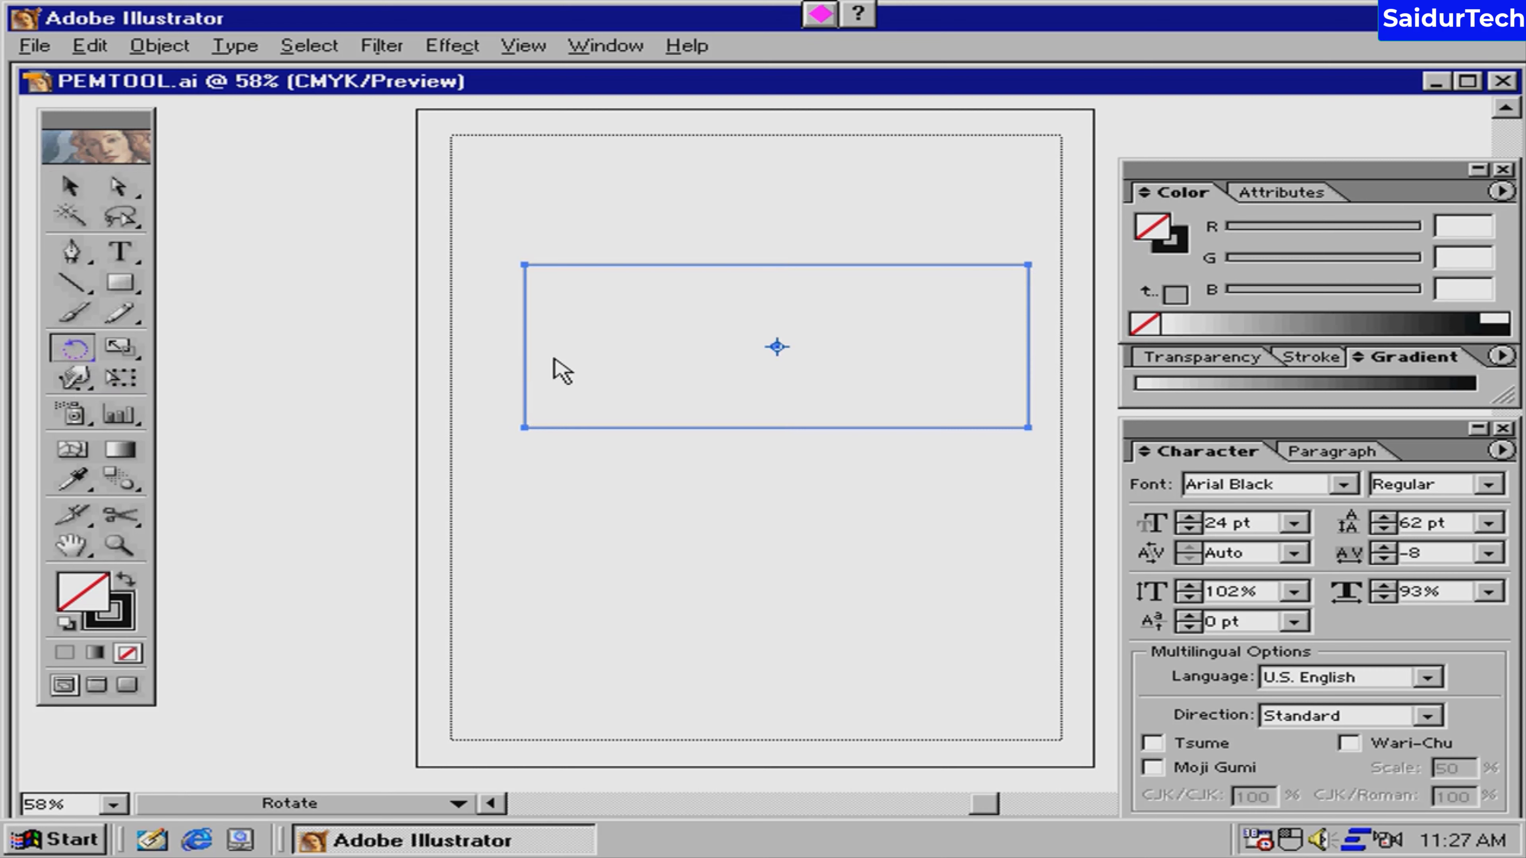
{"action": "left_click_drag", "start_coordinate": [514, 274], "coordinate": [578, 439]}
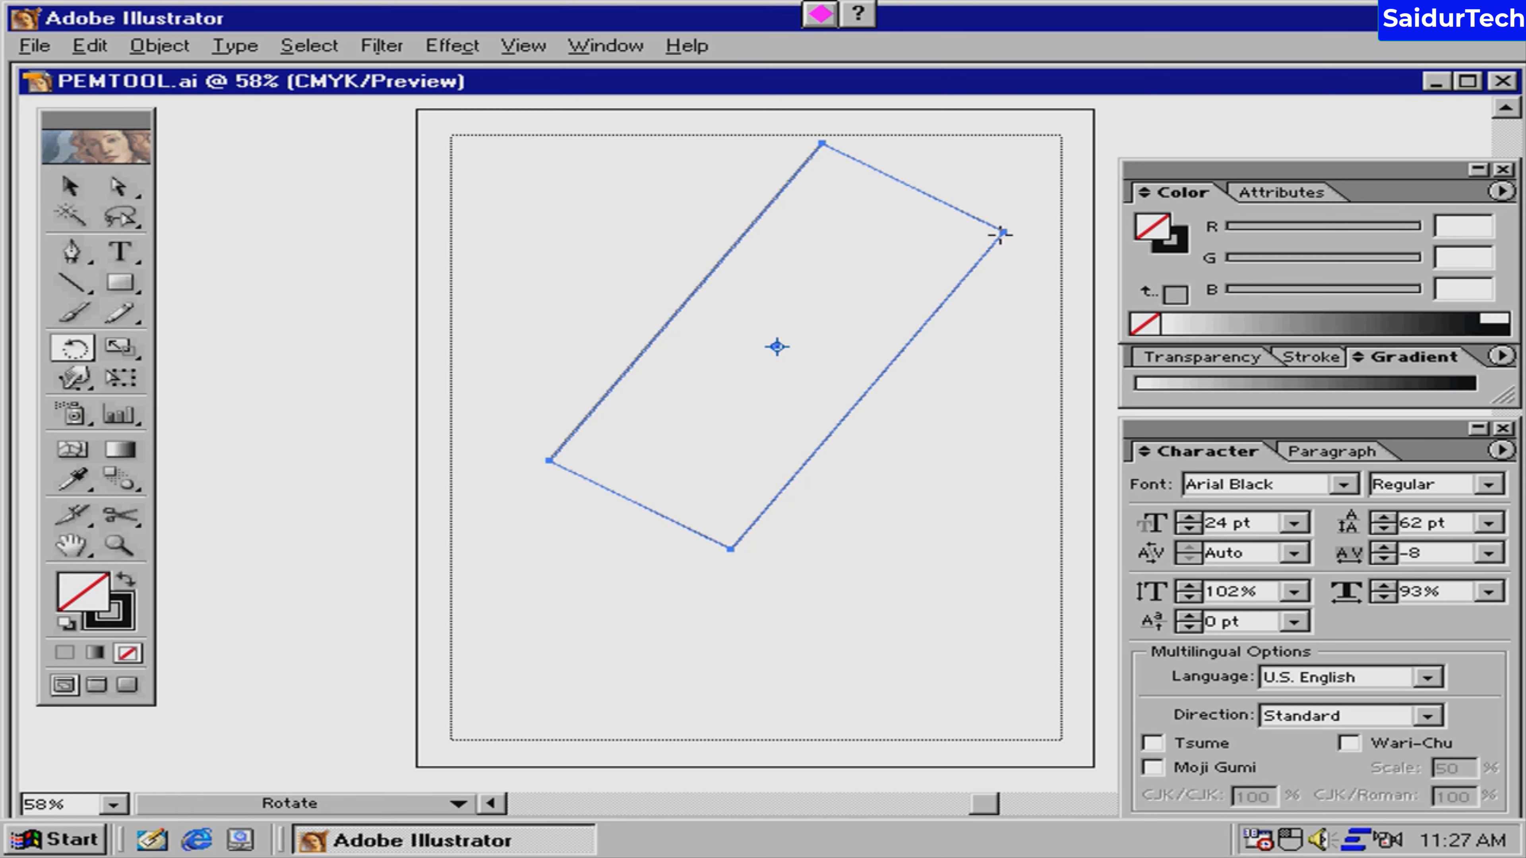
{"action": "left_click_drag", "start_coordinate": [1005, 231], "coordinate": [964, 422]}
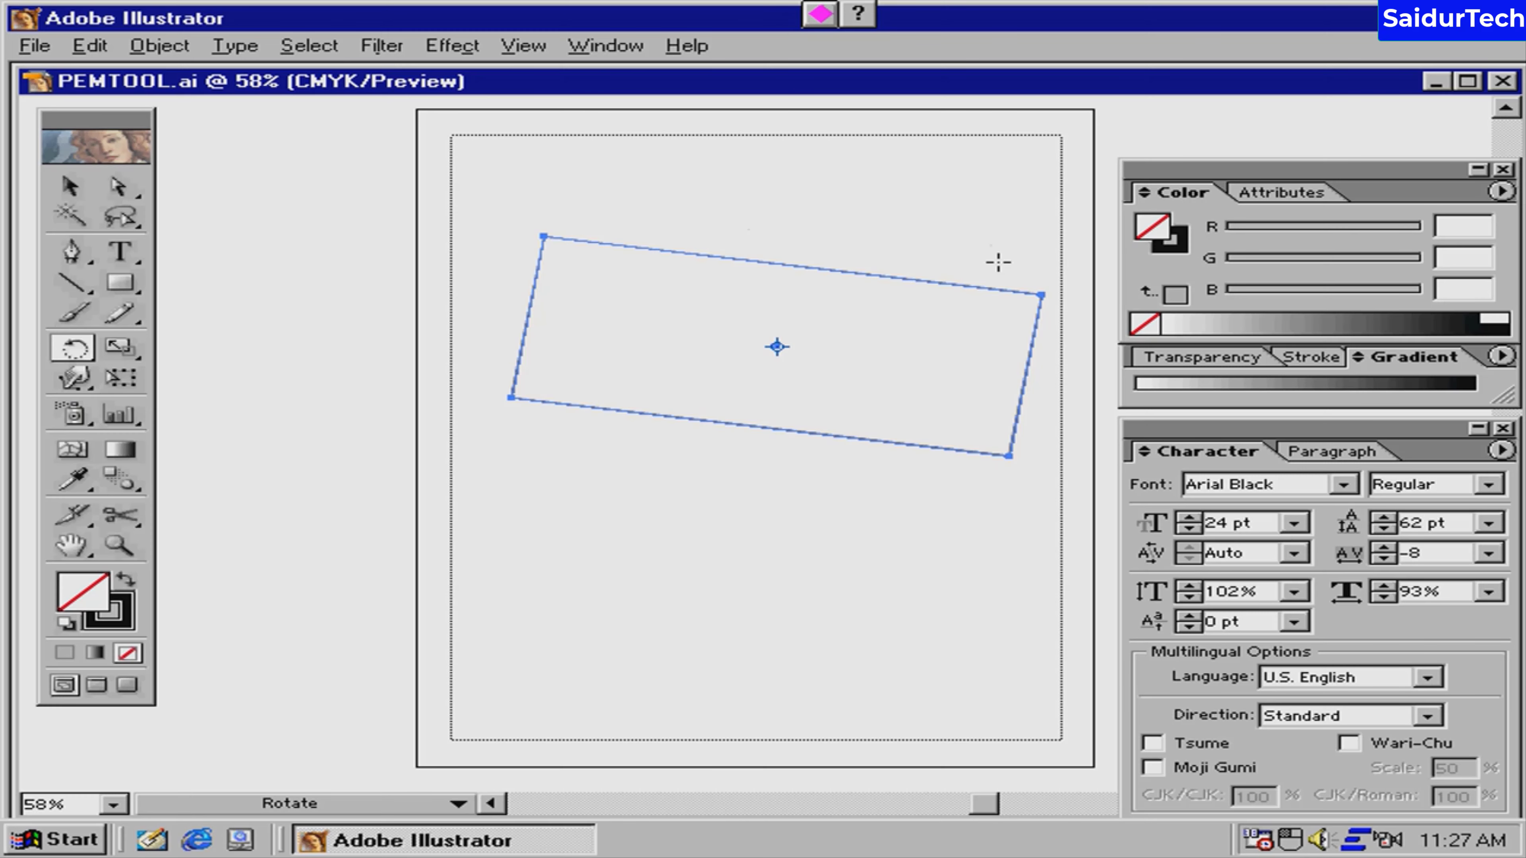
{"action": "left_click_drag", "start_coordinate": [998, 259], "coordinate": [962, 202]}
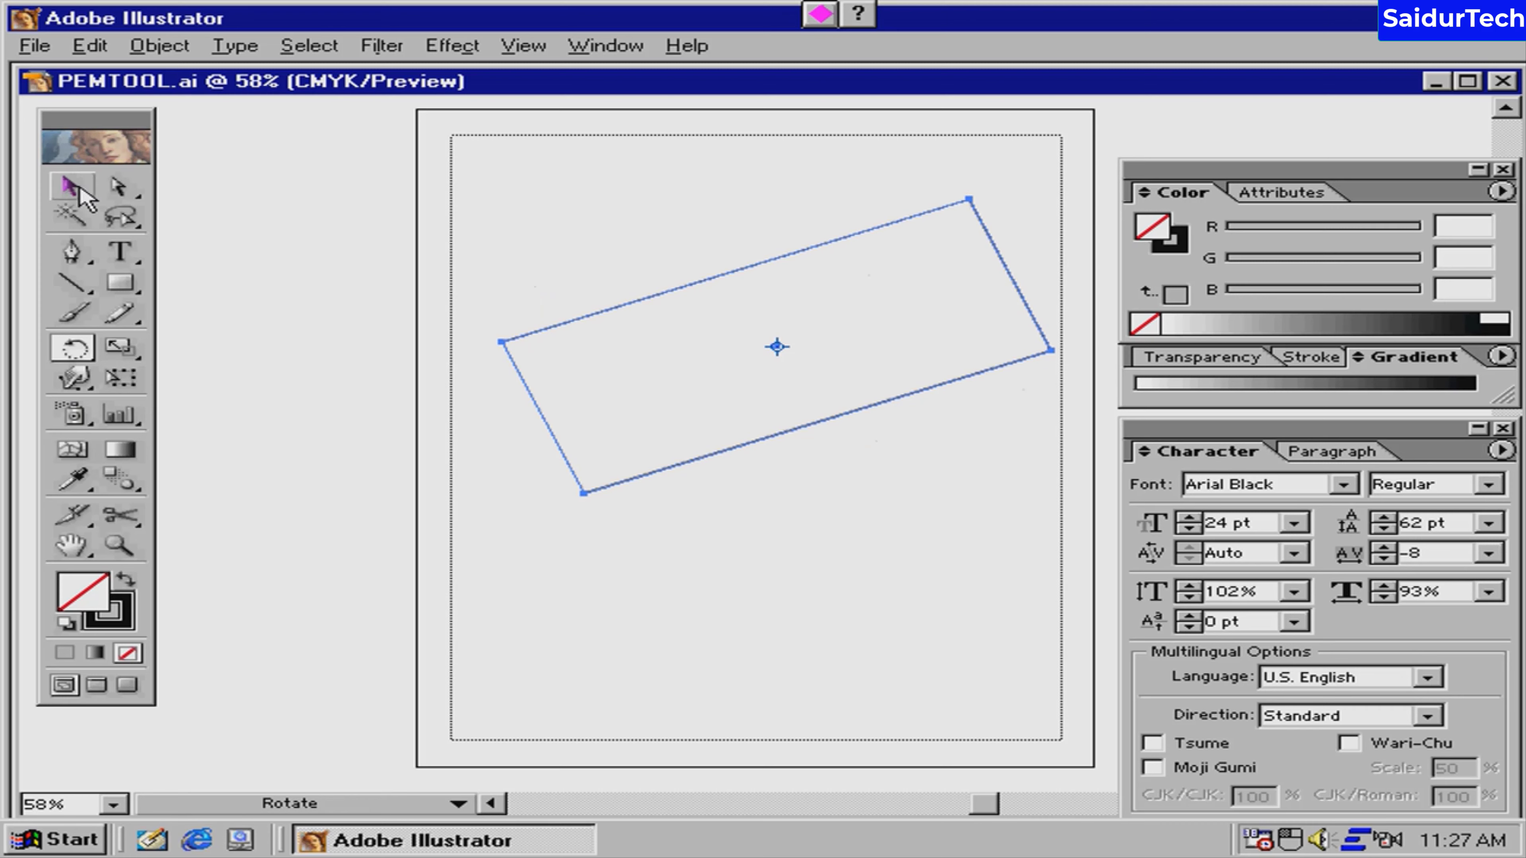
Step: Deselect the tilted rectangle, draw a tall rectangle near the artboard centre and nudge it up
{"action": "left_click", "coordinate": [71, 187]}
{"action": "left_click", "coordinate": [317, 243]}
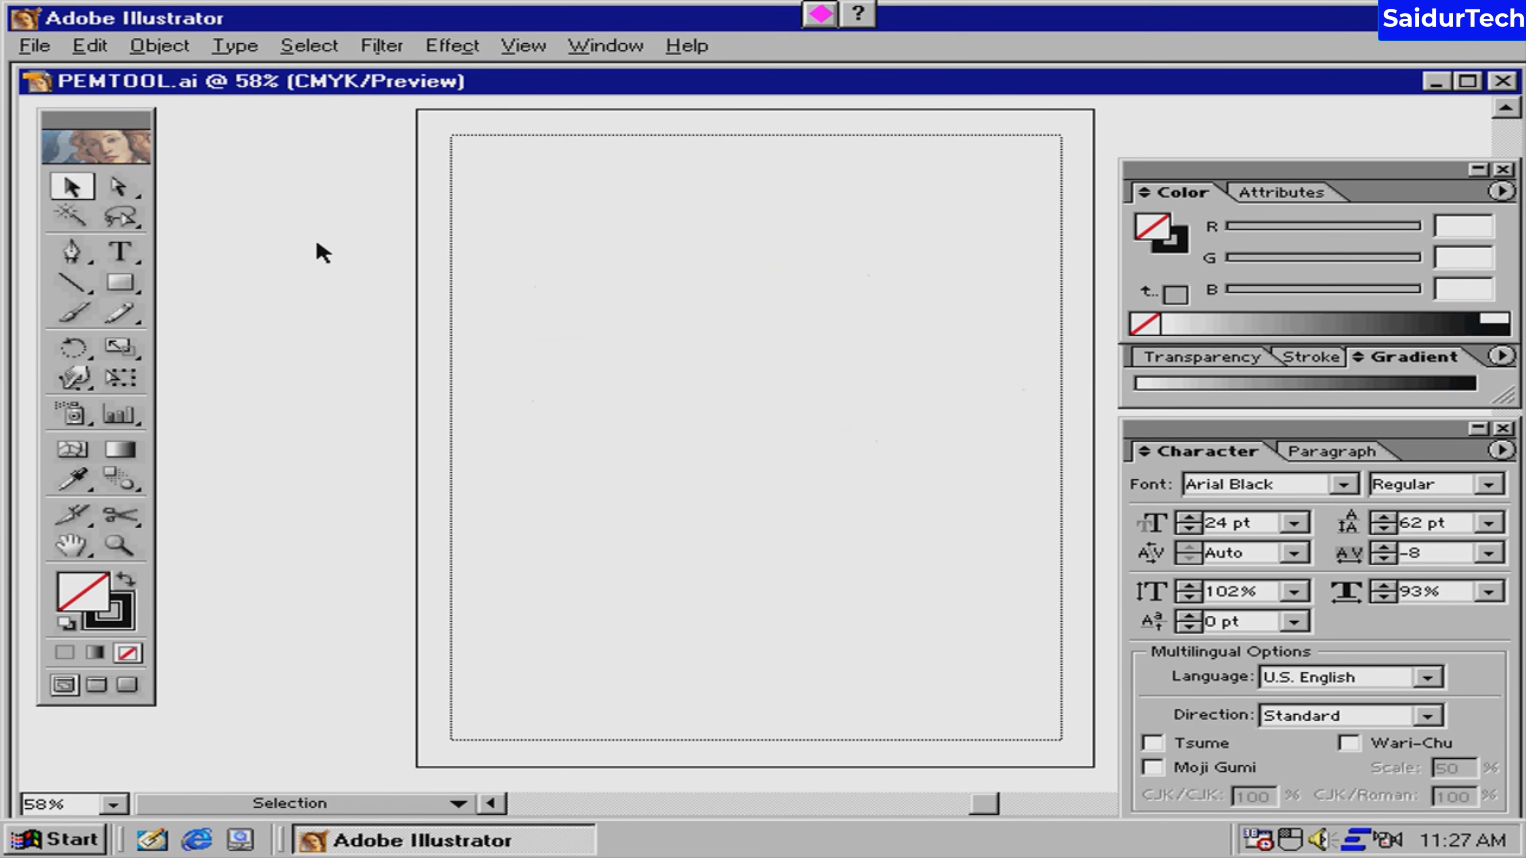
{"action": "left_click", "coordinate": [120, 283]}
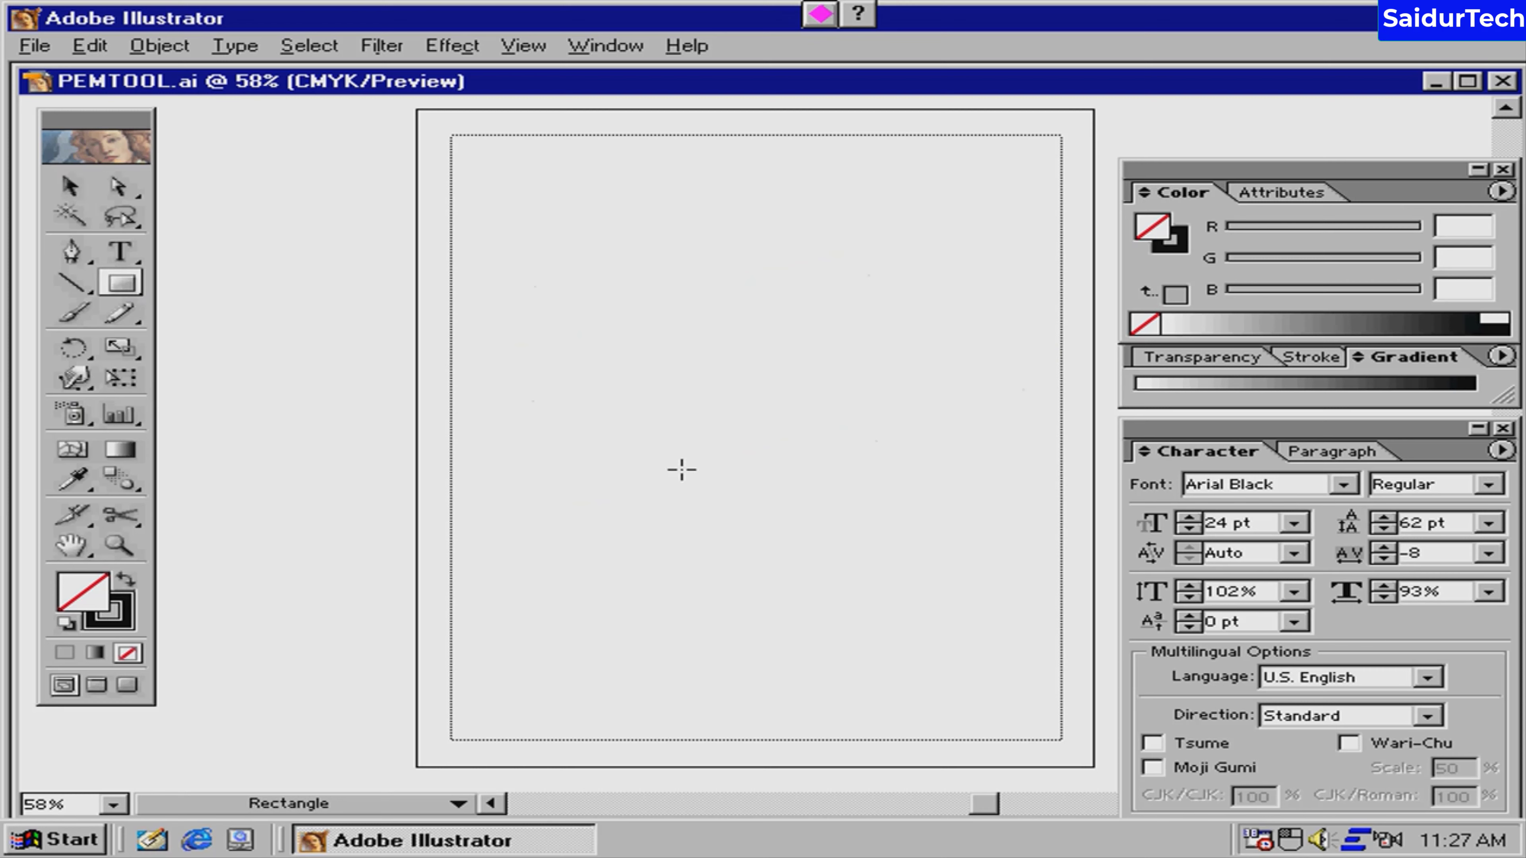
{"action": "left_click_drag", "start_coordinate": [637, 319], "coordinate": [834, 592]}
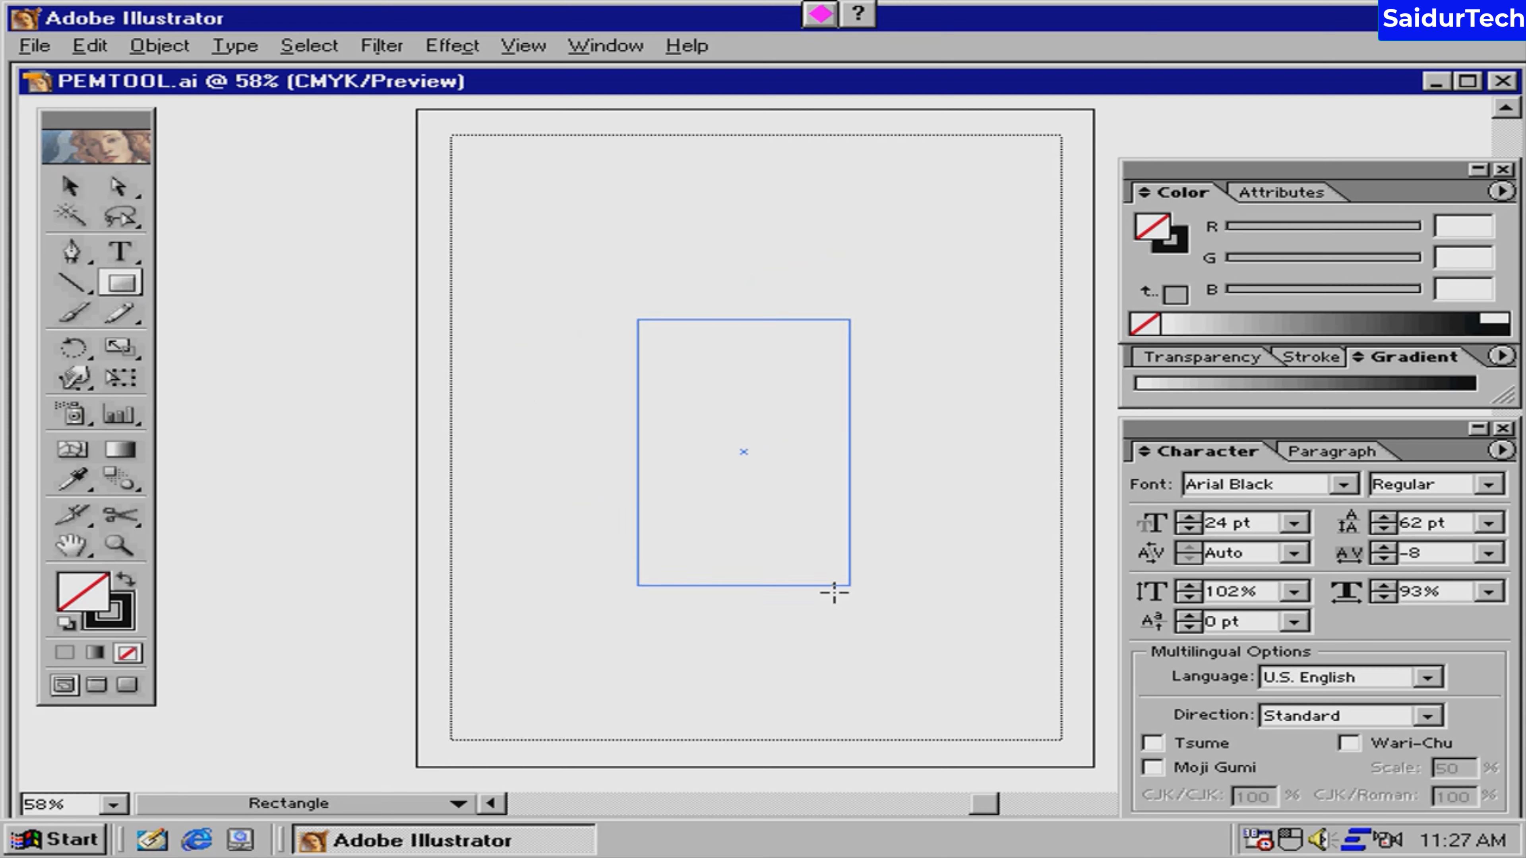
{"action": "left_click_drag", "start_coordinate": [834, 593], "coordinate": [841, 620]}
{"action": "left_click", "coordinate": [70, 194]}
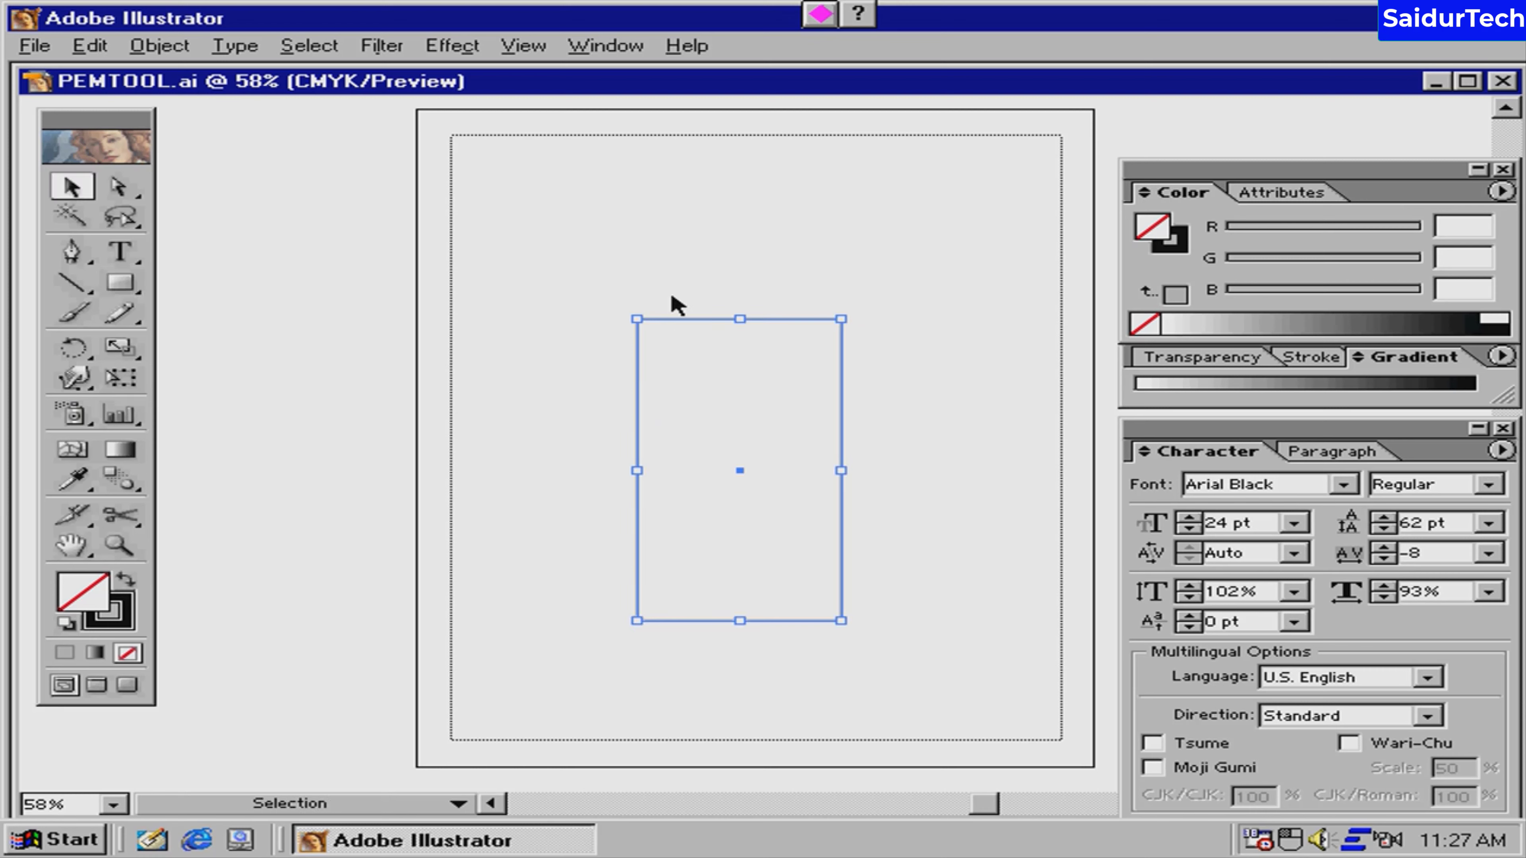
{"action": "left_click_drag", "start_coordinate": [673, 319], "coordinate": [673, 265]}
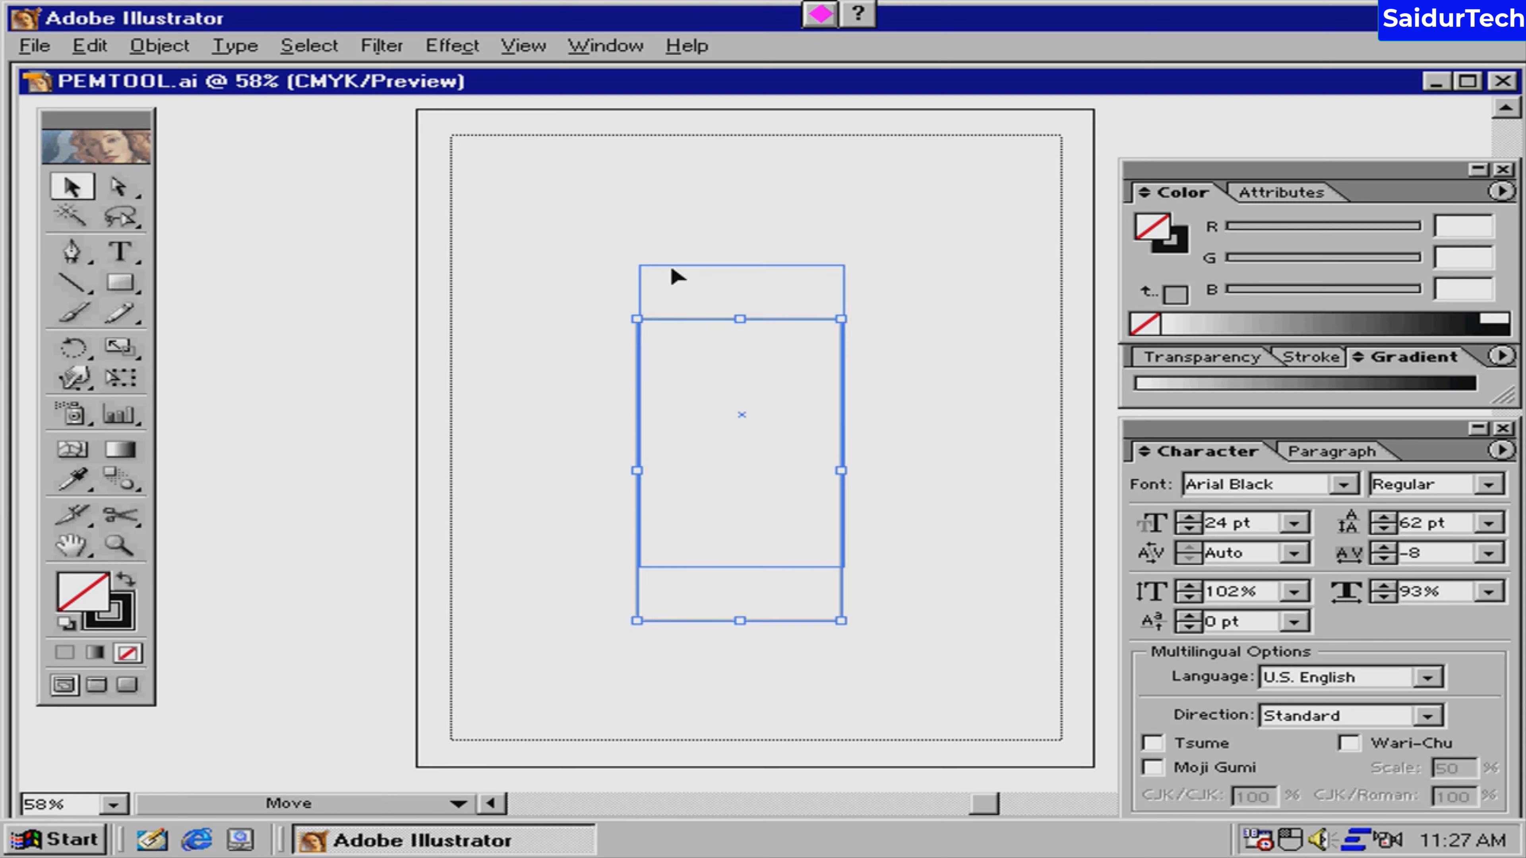
Step: Rotate the rectangle exactly 90° in the Rotate dialog, reopen and cancel it, then deselect
{"action": "double_click", "coordinate": [74, 348]}
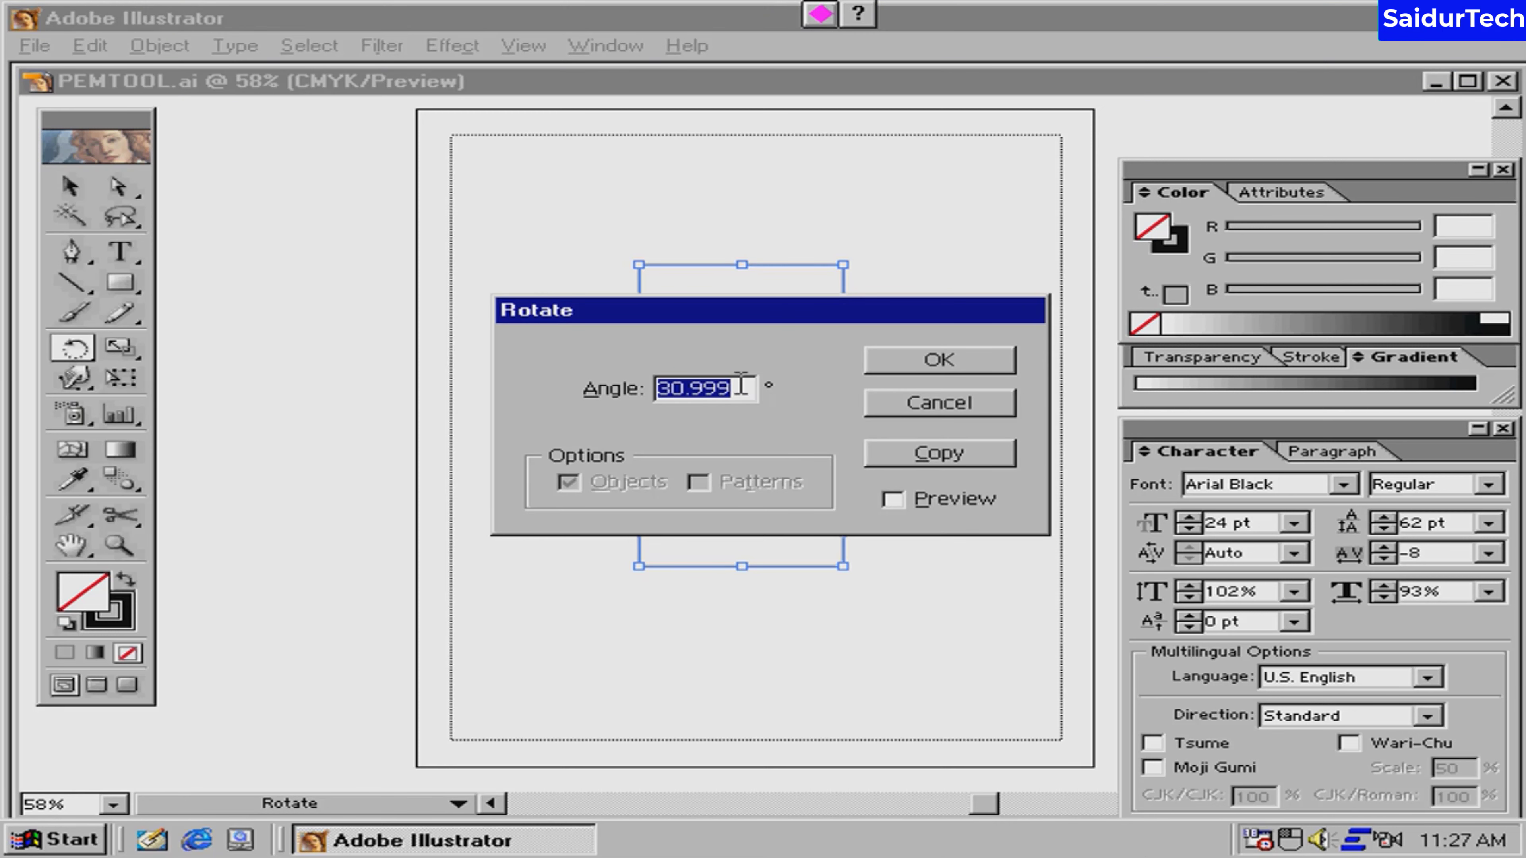
{"action": "type", "text": "9"}
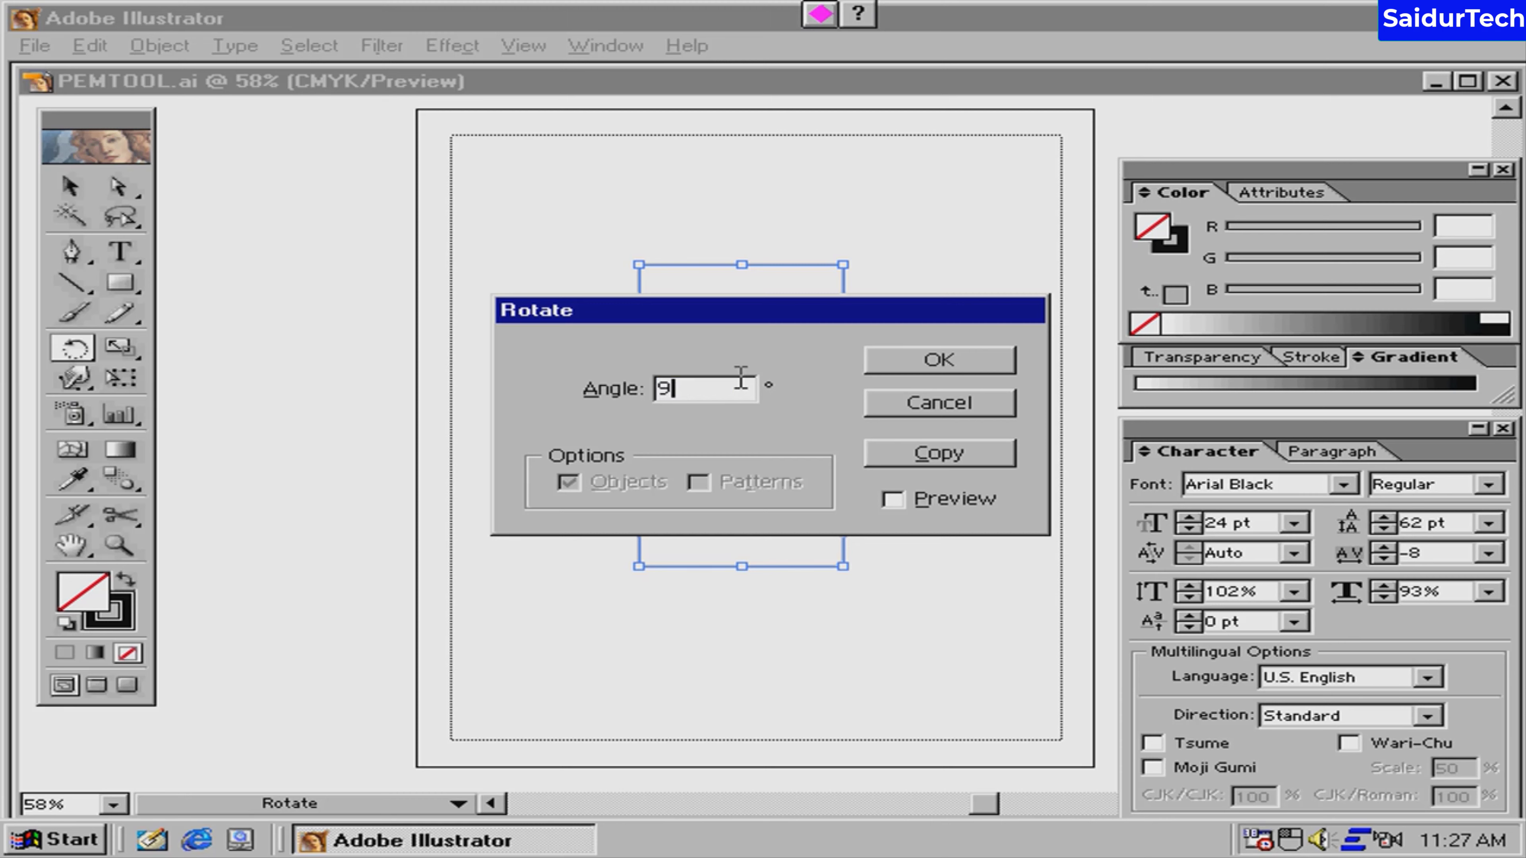
{"action": "type", "text": "0"}
{"action": "left_click", "coordinate": [939, 361]}
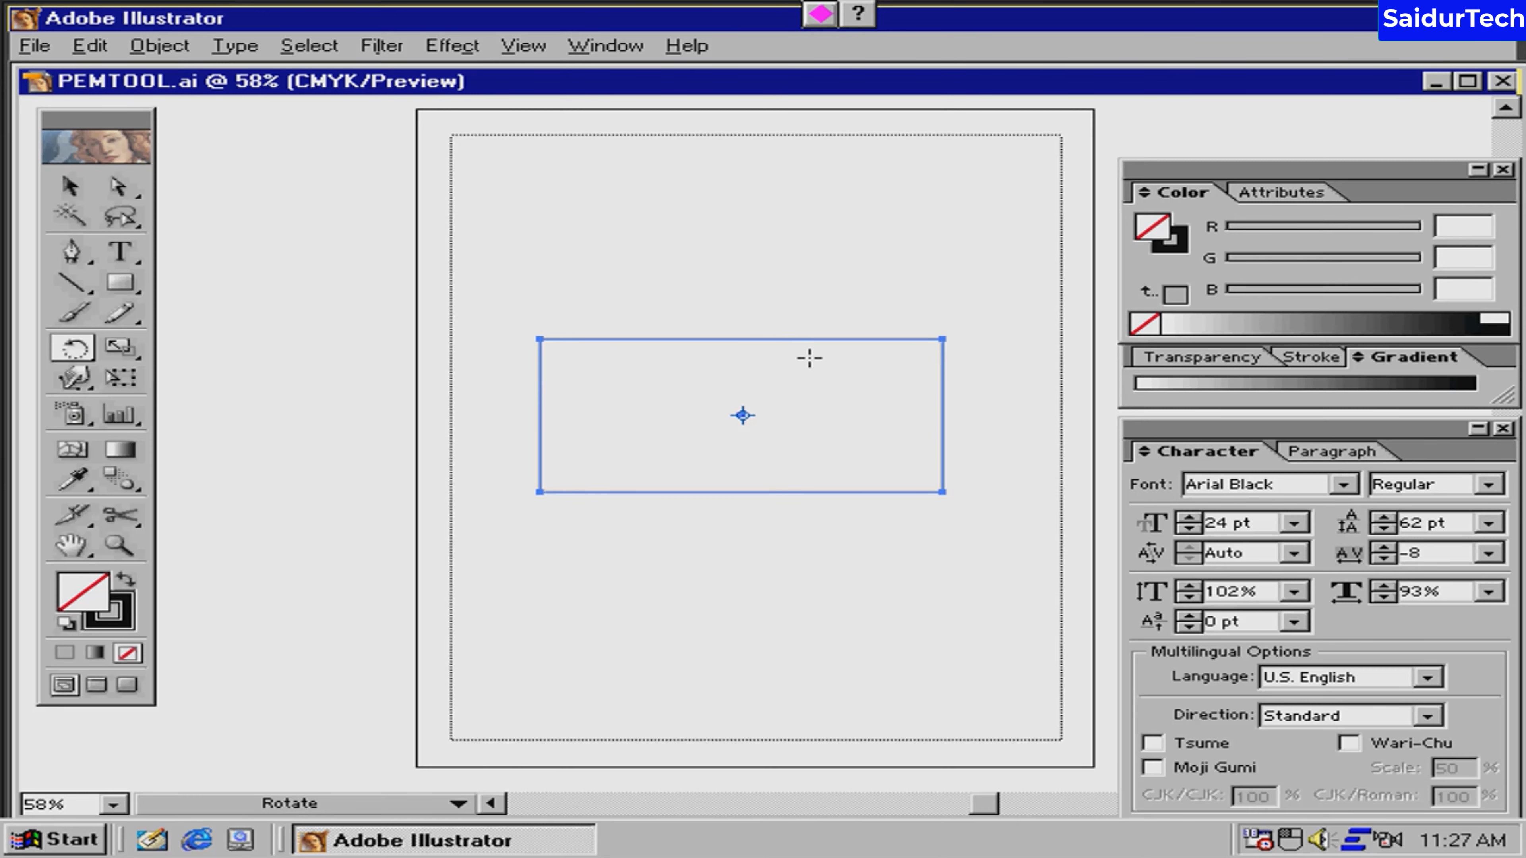
{"action": "double_click", "coordinate": [80, 360]}
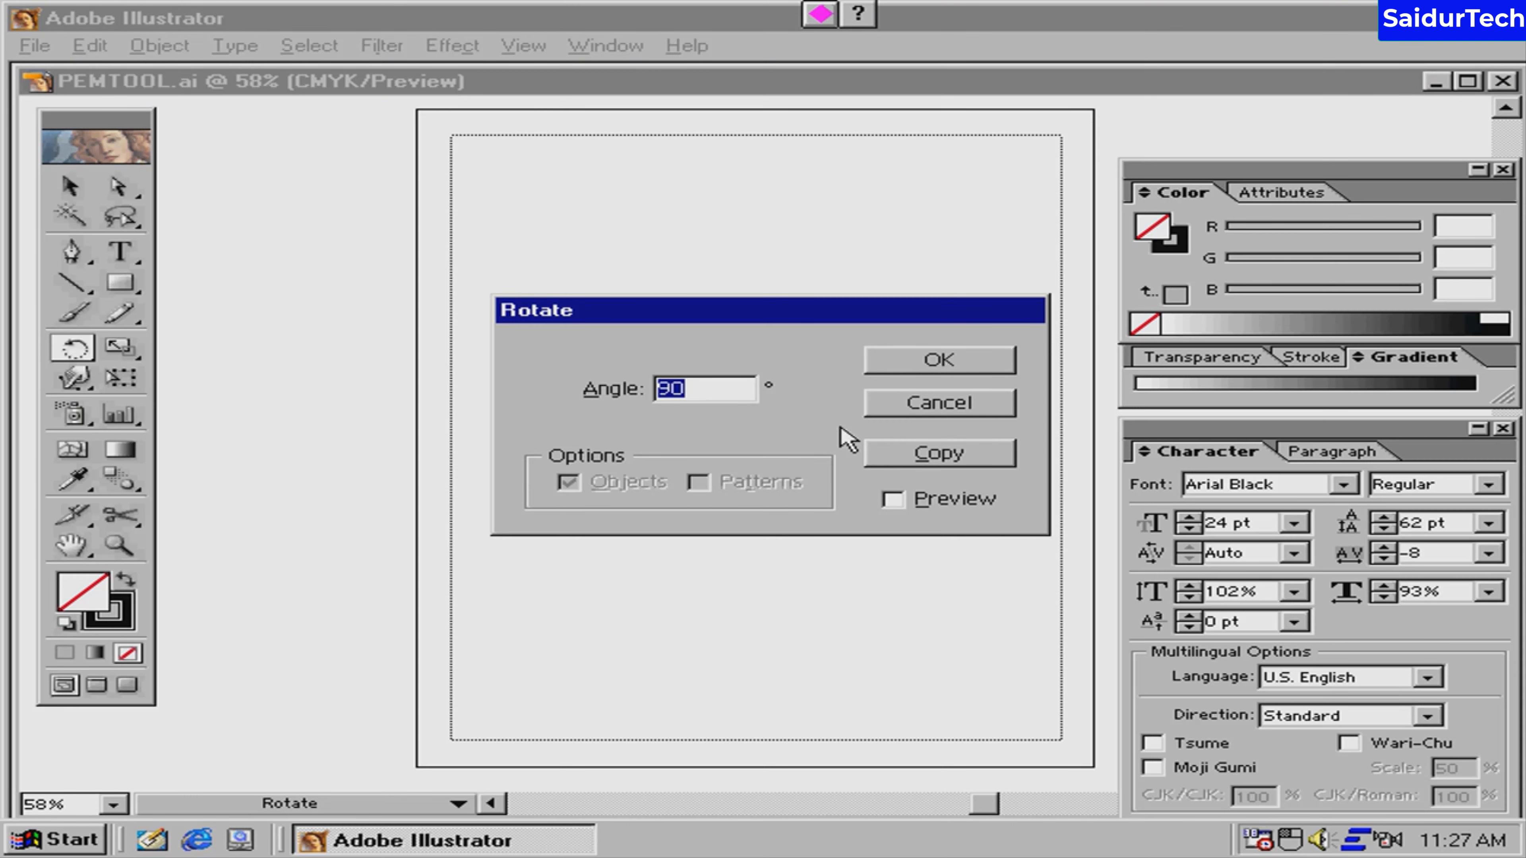
{"action": "left_click", "coordinate": [935, 405]}
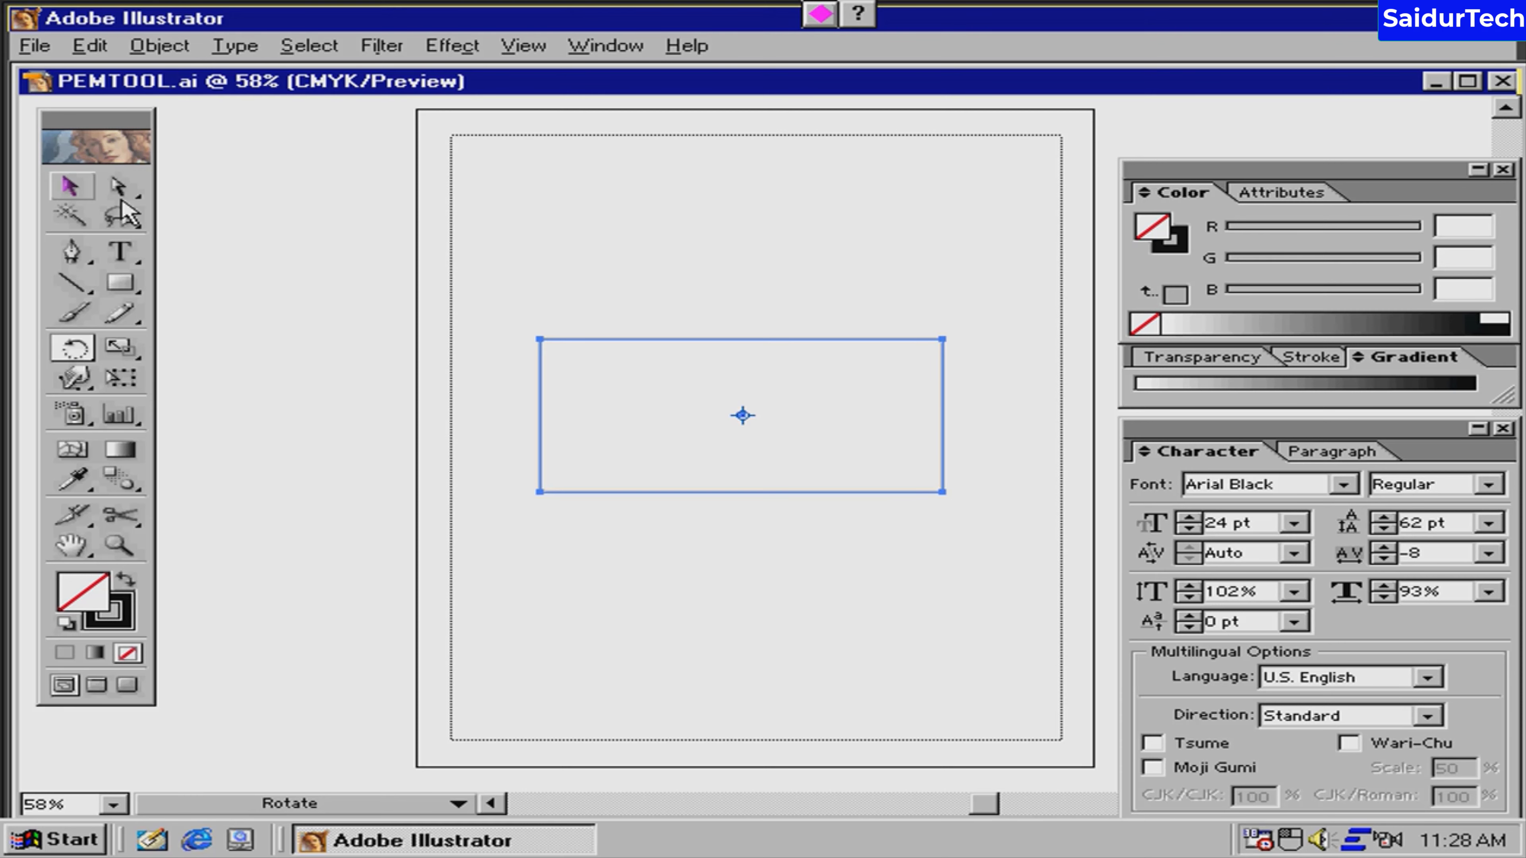
{"action": "left_click", "coordinate": [70, 186]}
{"action": "left_click", "coordinate": [501, 324]}
Step: Draw a tall central rectangle and add a 90° rotated copy, forming a cross
{"action": "left_click", "coordinate": [120, 283]}
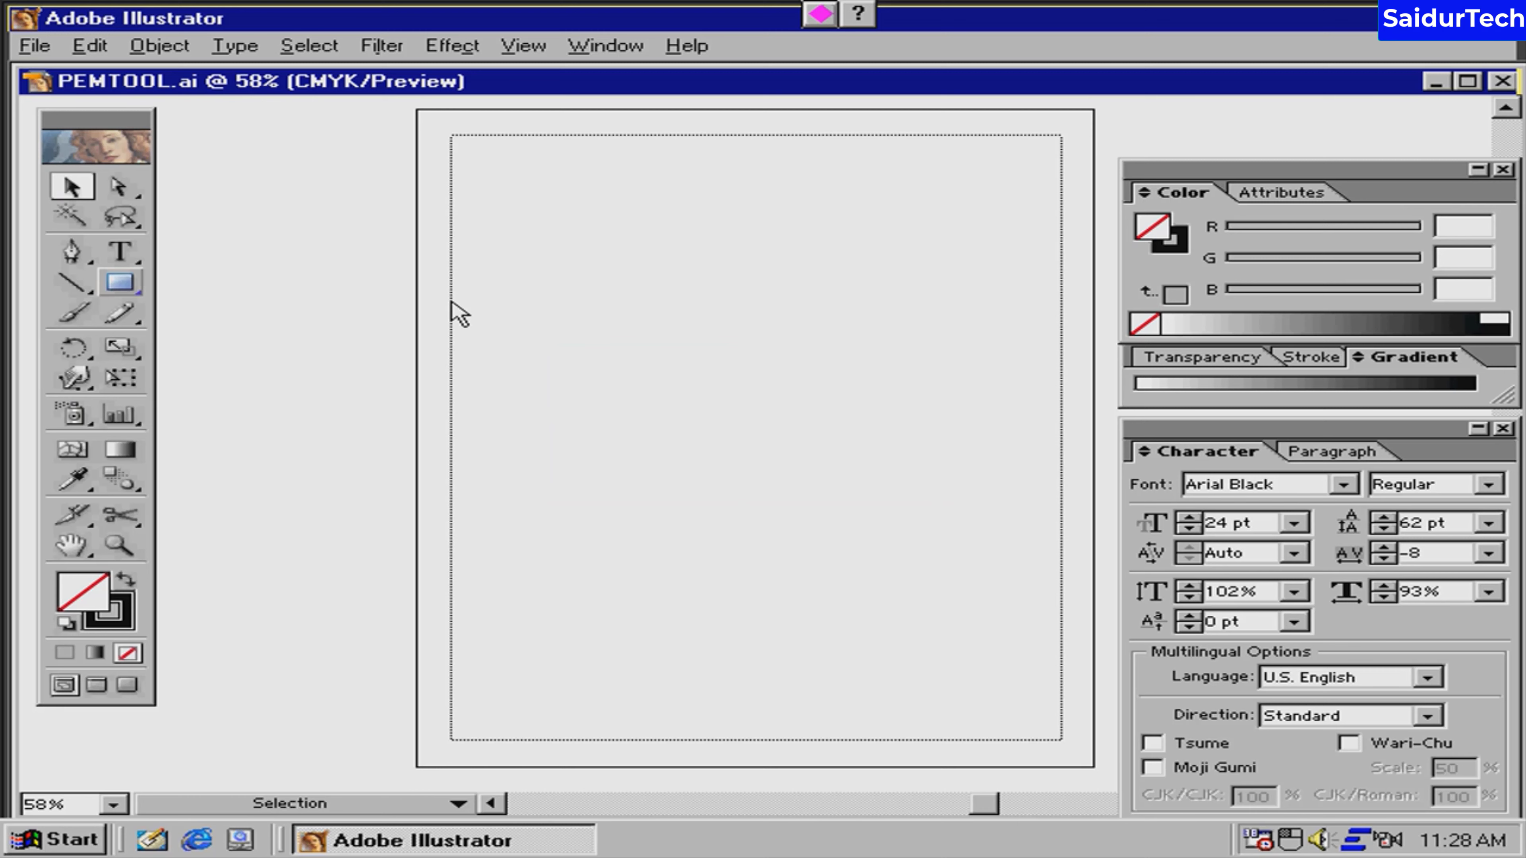
{"action": "left_click_drag", "start_coordinate": [606, 309], "coordinate": [700, 491]}
{"action": "left_click_drag", "start_coordinate": [740, 545], "coordinate": [798, 620]}
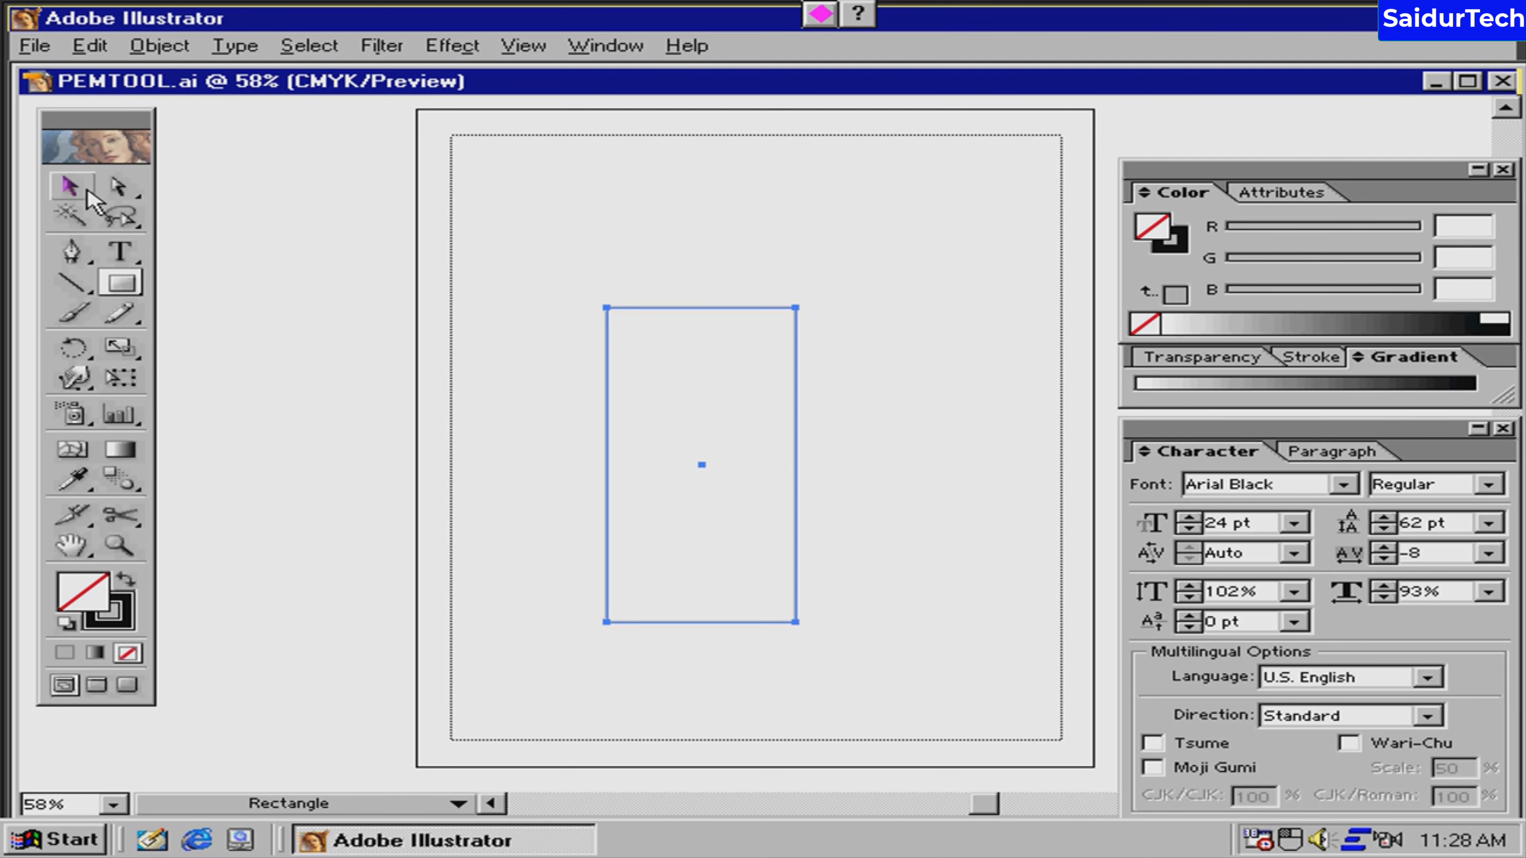
{"action": "left_click", "coordinate": [70, 187]}
{"action": "left_click_drag", "start_coordinate": [774, 309], "coordinate": [804, 298]}
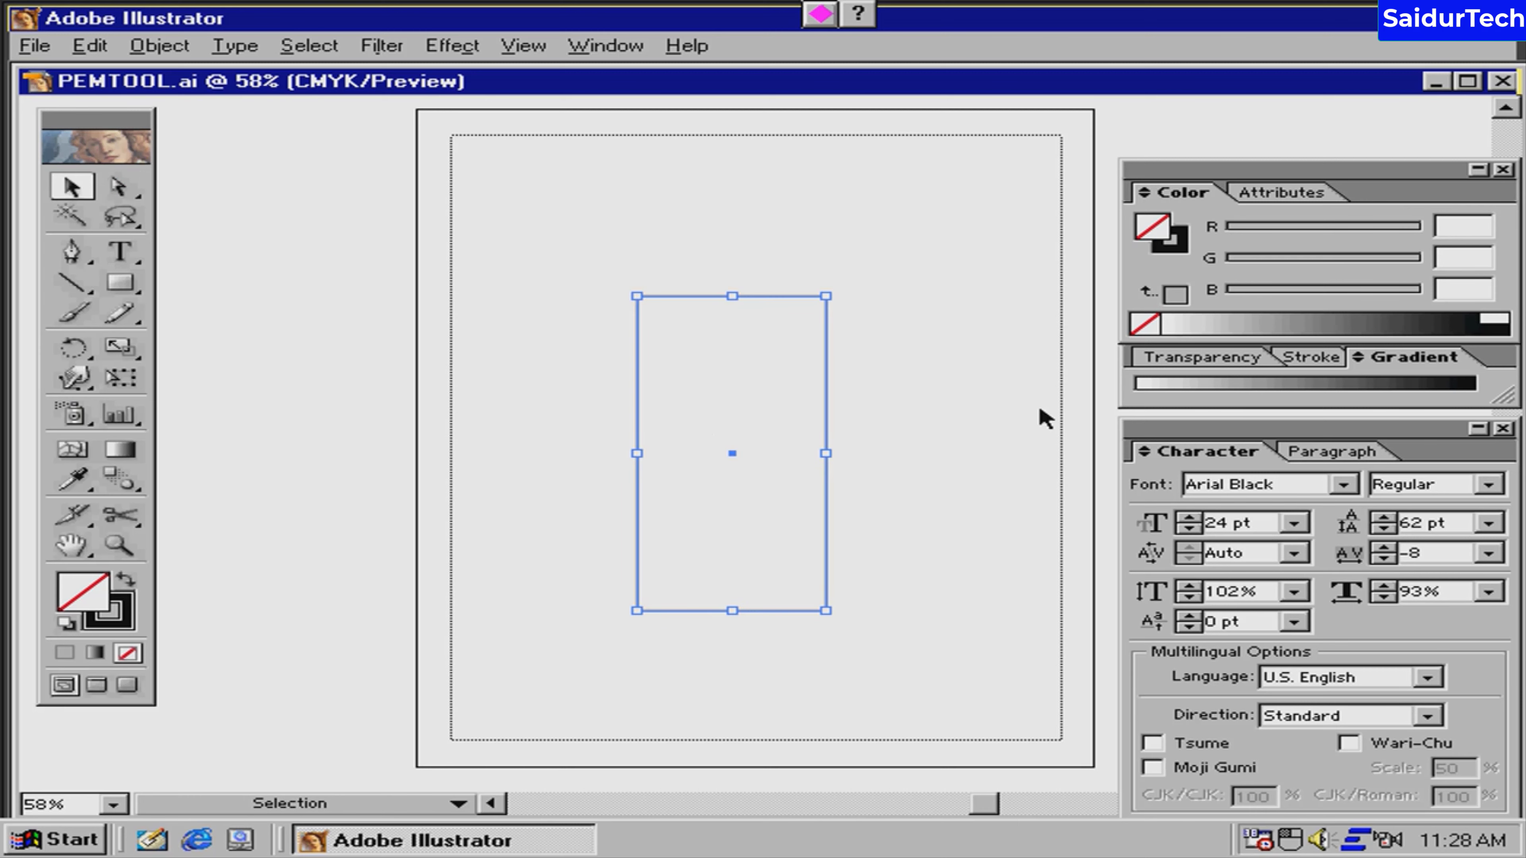
{"action": "double_click", "coordinate": [77, 357]}
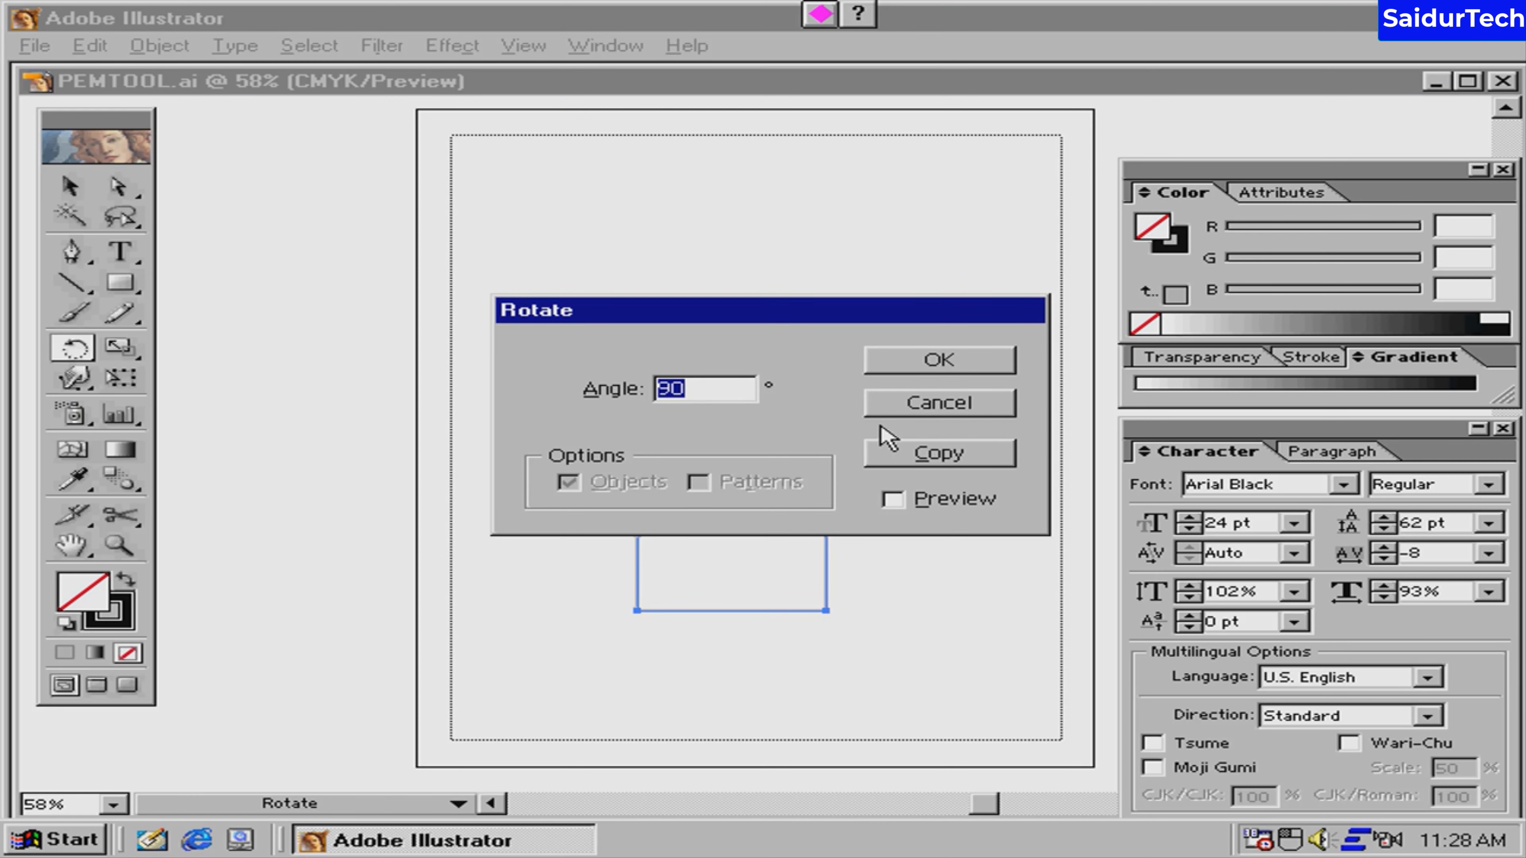
{"action": "left_click", "coordinate": [938, 453]}
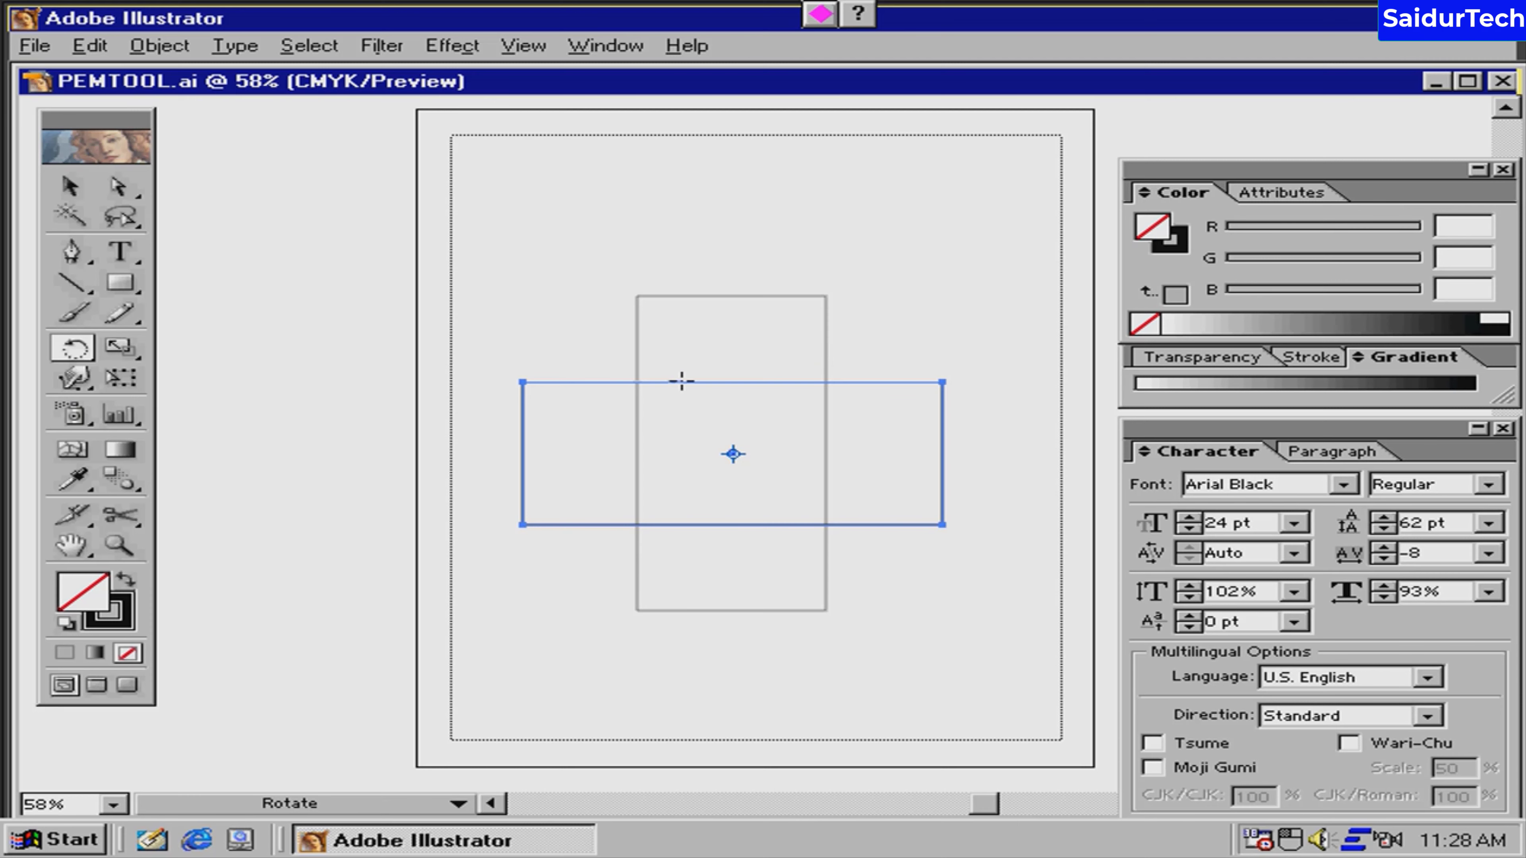
Step: Marquee-select both crossing rectangles and delete them
{"action": "left_click", "coordinate": [71, 187]}
{"action": "left_click_drag", "start_coordinate": [565, 257], "coordinate": [866, 537]}
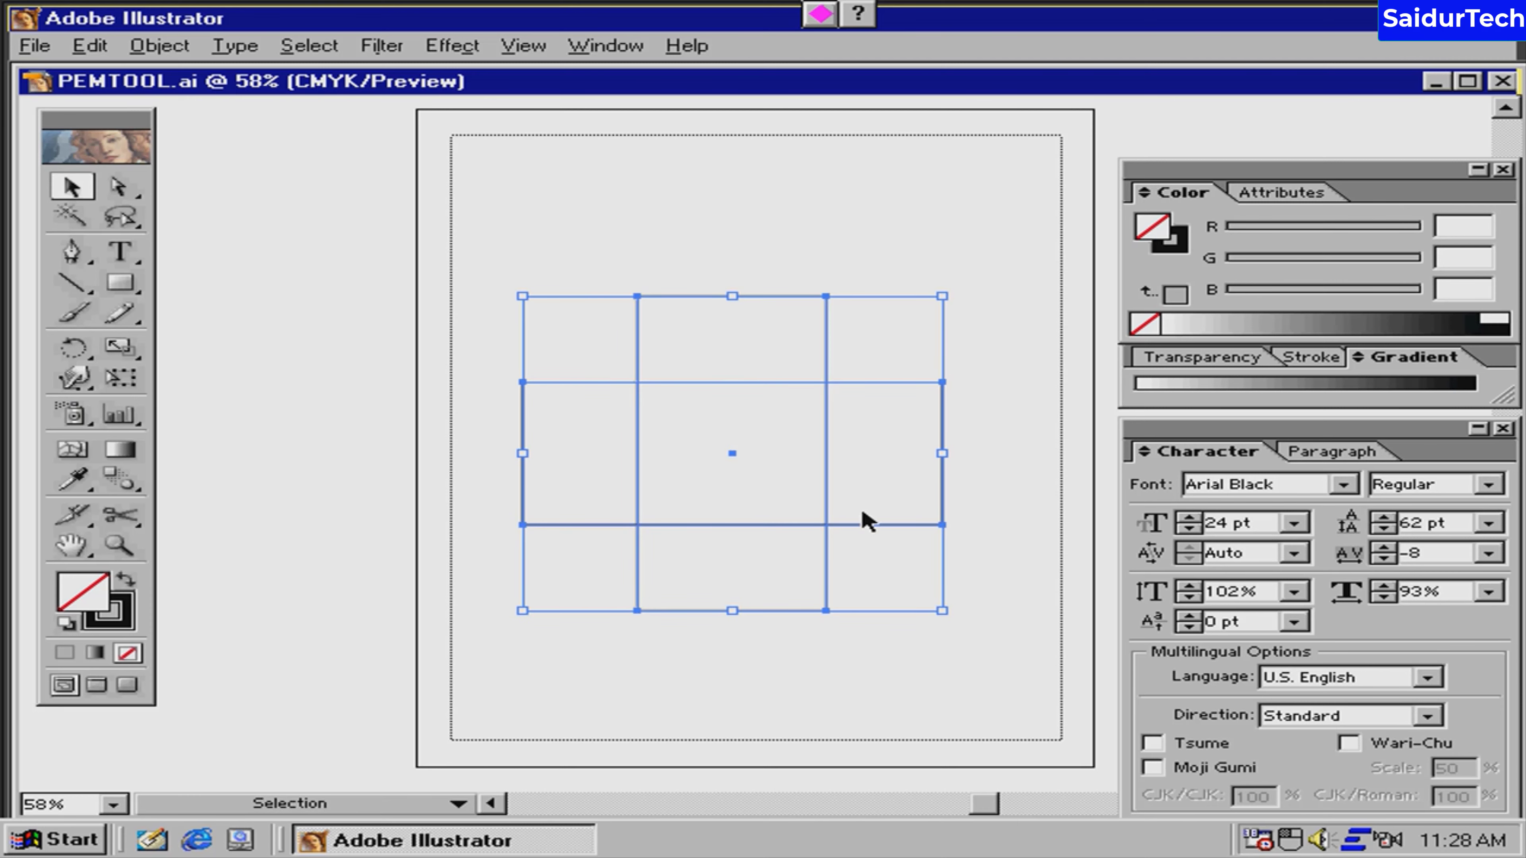
{"action": "key", "text": "Delete"}
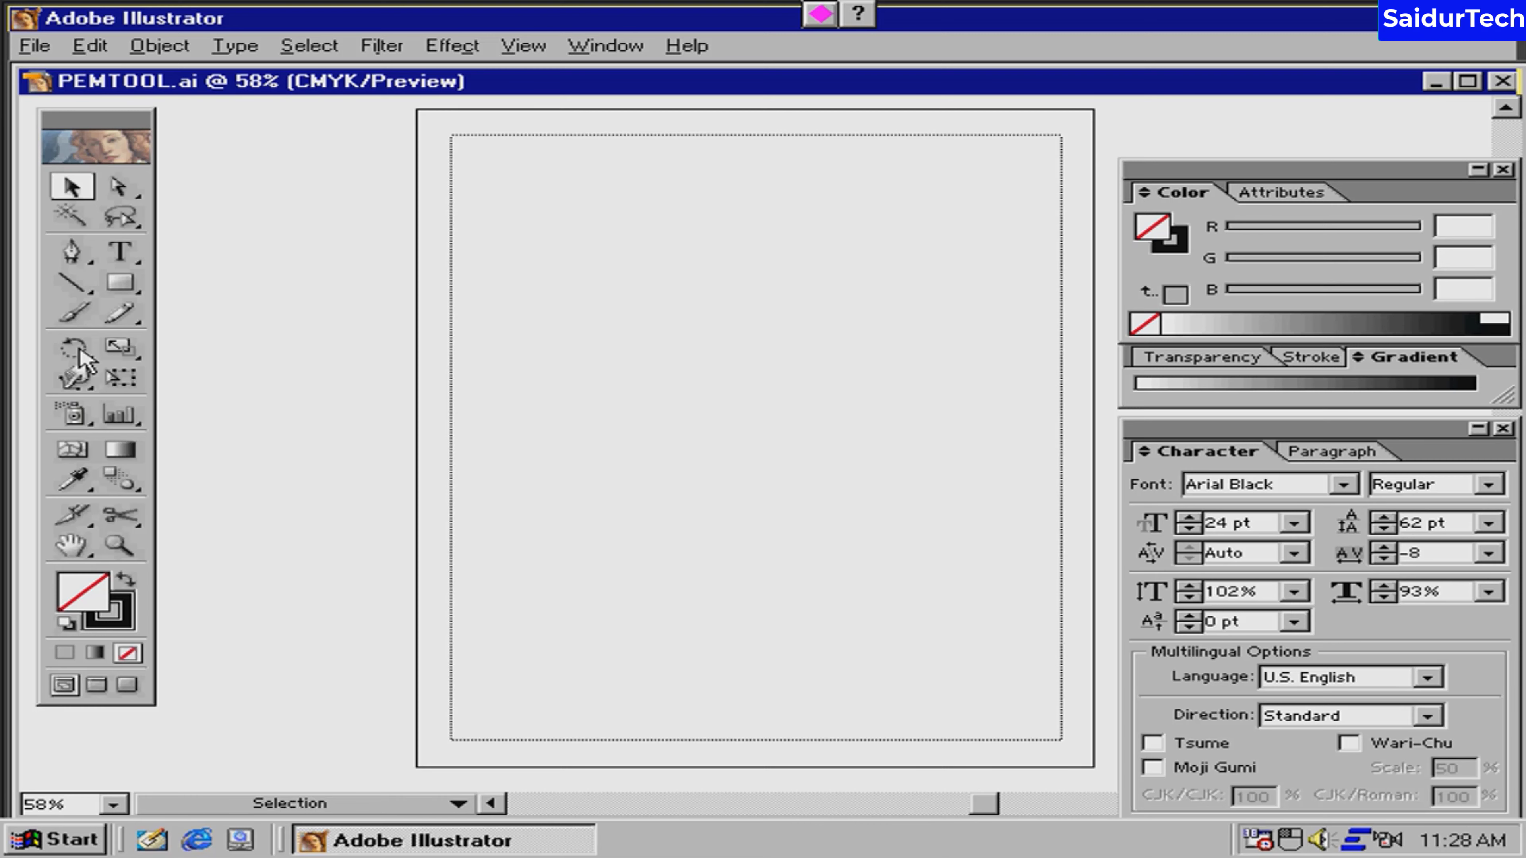
Step: Swap the Rotate tool for the Reflect tool, then switch to the Pen tool
{"action": "left_click_drag", "start_coordinate": [79, 349], "coordinate": [152, 353]}
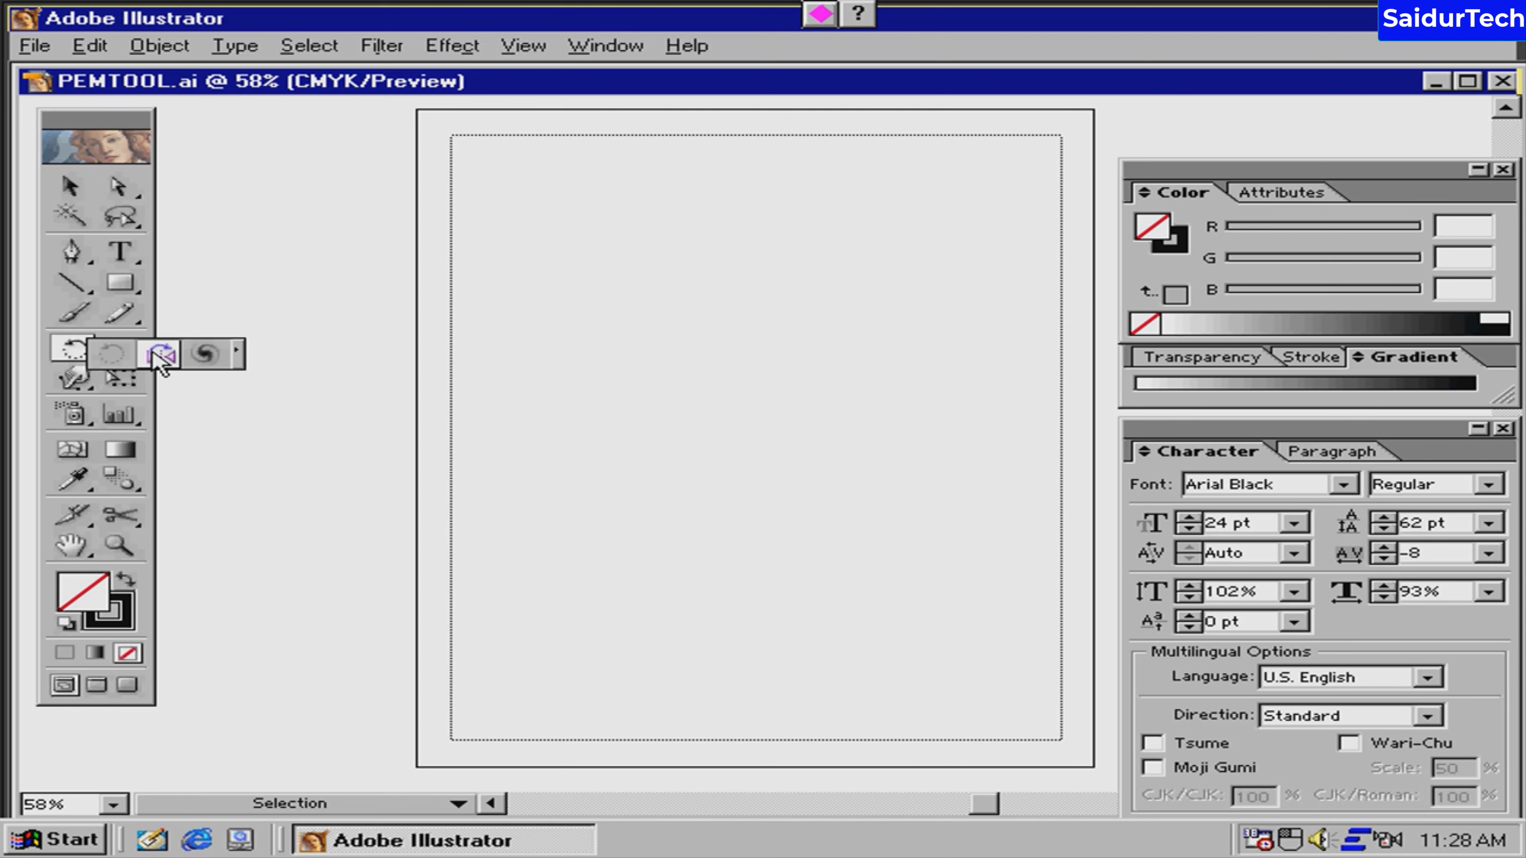
{"action": "left_click", "coordinate": [152, 351]}
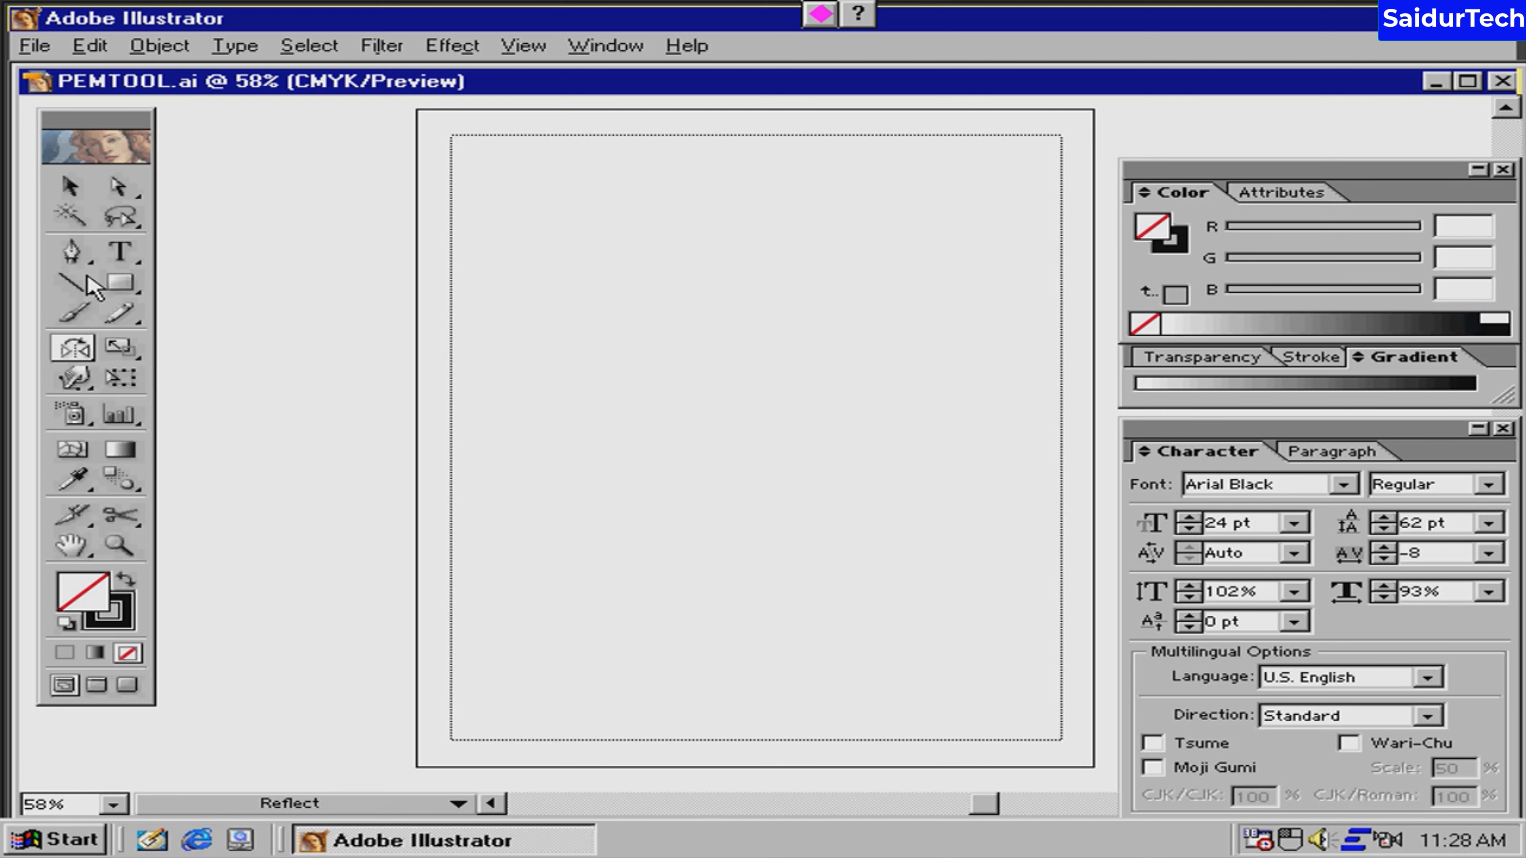
{"action": "left_click", "coordinate": [71, 251]}
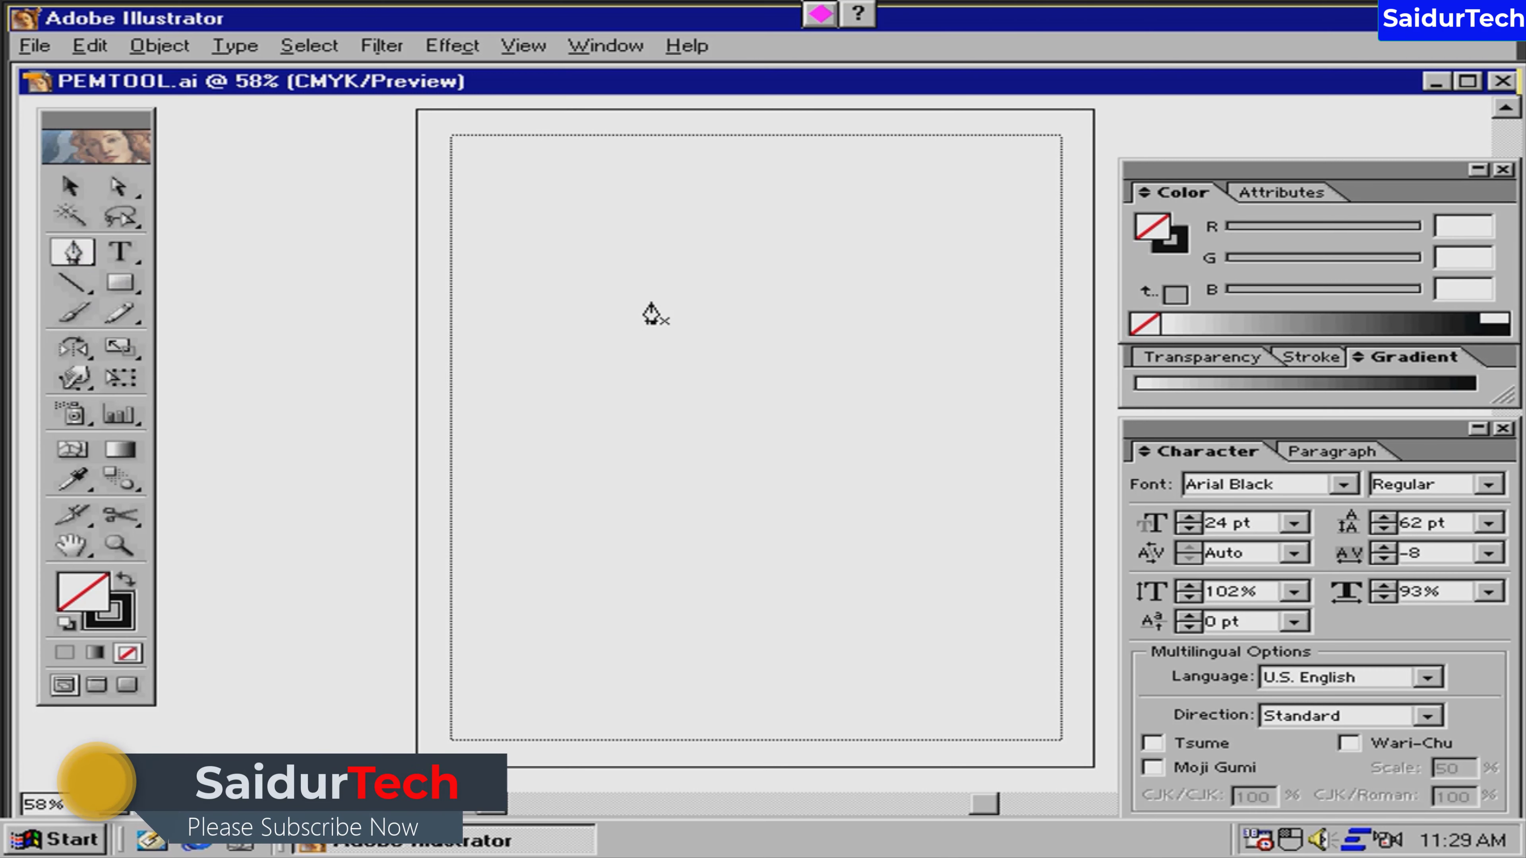
Step: Pen-draw a curve from a top anchor down to a sharp bottom point without an outgoing handle
{"action": "left_click", "coordinate": [649, 293]}
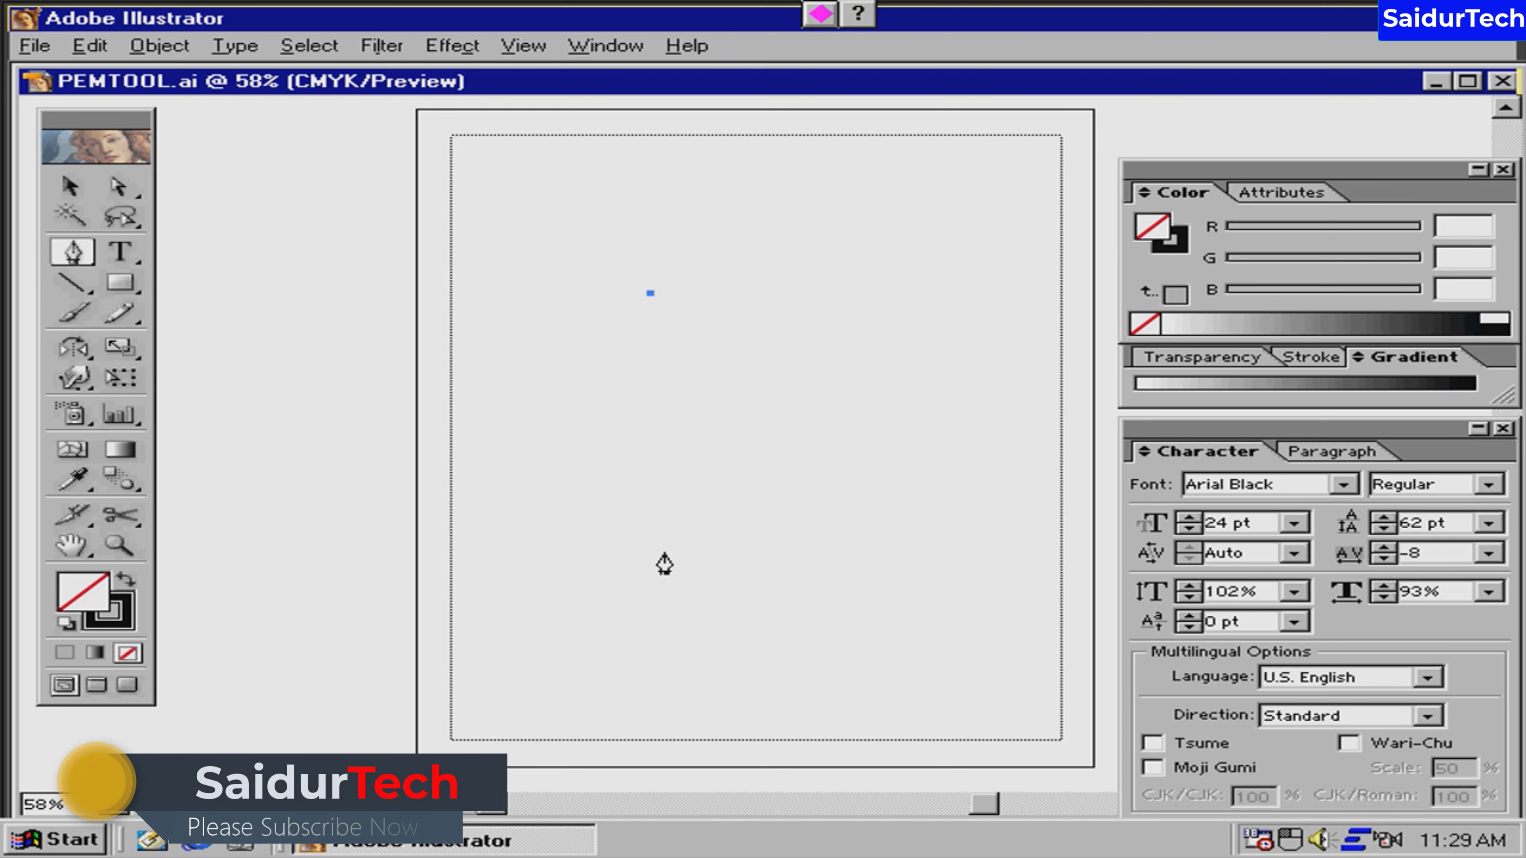
{"action": "left_click_drag", "start_coordinate": [663, 552], "coordinate": [829, 684]}
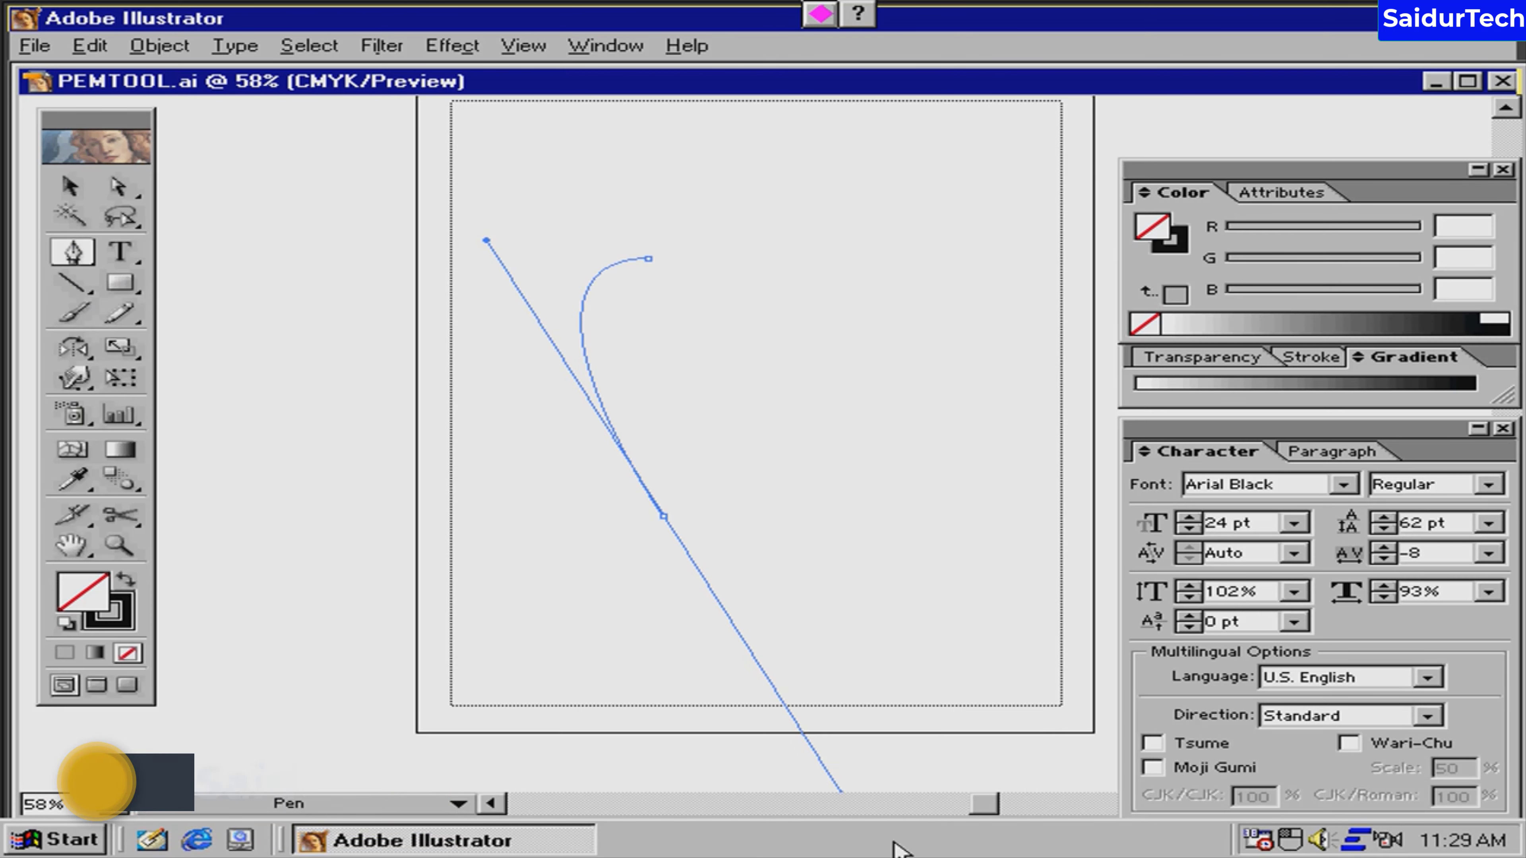
{"action": "mouse_move", "coordinate": [798, 732]}
{"action": "left_mouse_down"}
{"action": "mouse_move", "coordinate": [806, 580]}
{"action": "mouse_move", "coordinate": [913, 702]}
{"action": "mouse_move", "coordinate": [903, 709]}
{"action": "left_mouse_up"}
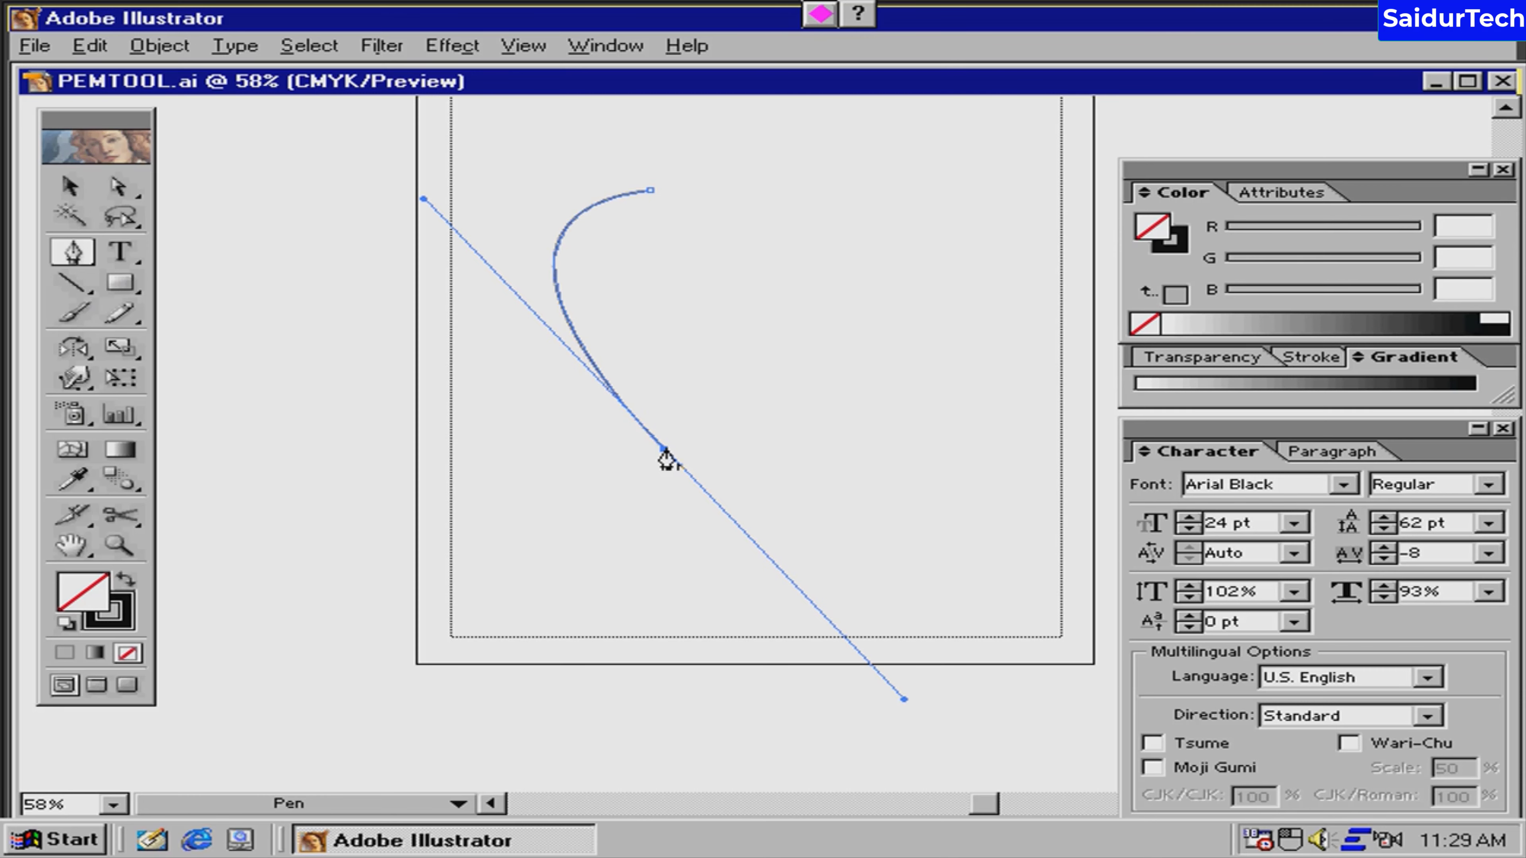
{"action": "left_click", "coordinate": [664, 449]}
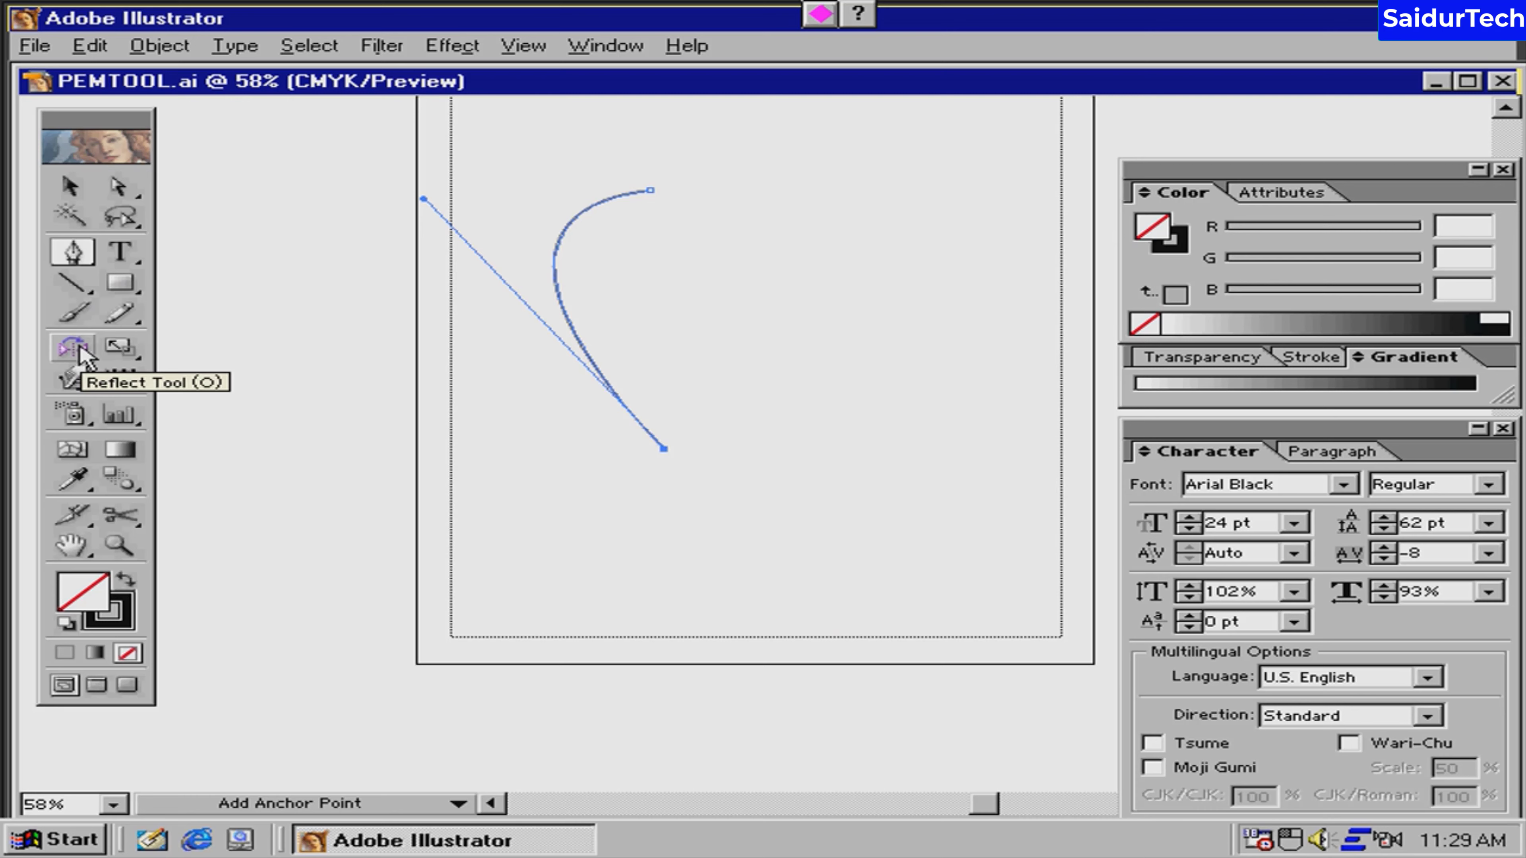
Step: Reflect a copy of the curve across the vertical 90° axis, then check each teardrop half
{"action": "double_click", "coordinate": [75, 349]}
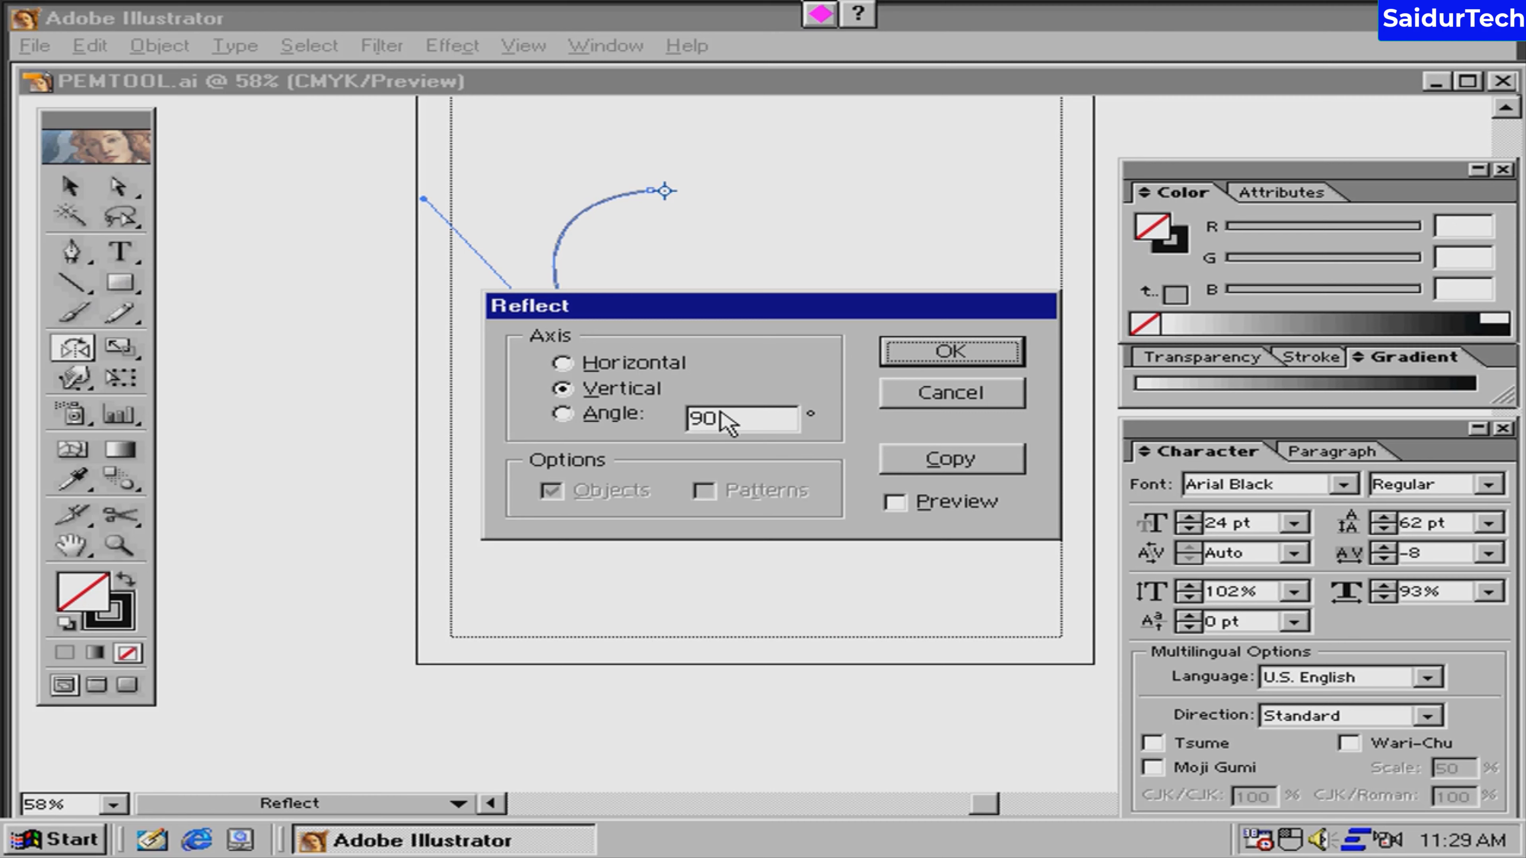
{"action": "left_click", "coordinate": [949, 460]}
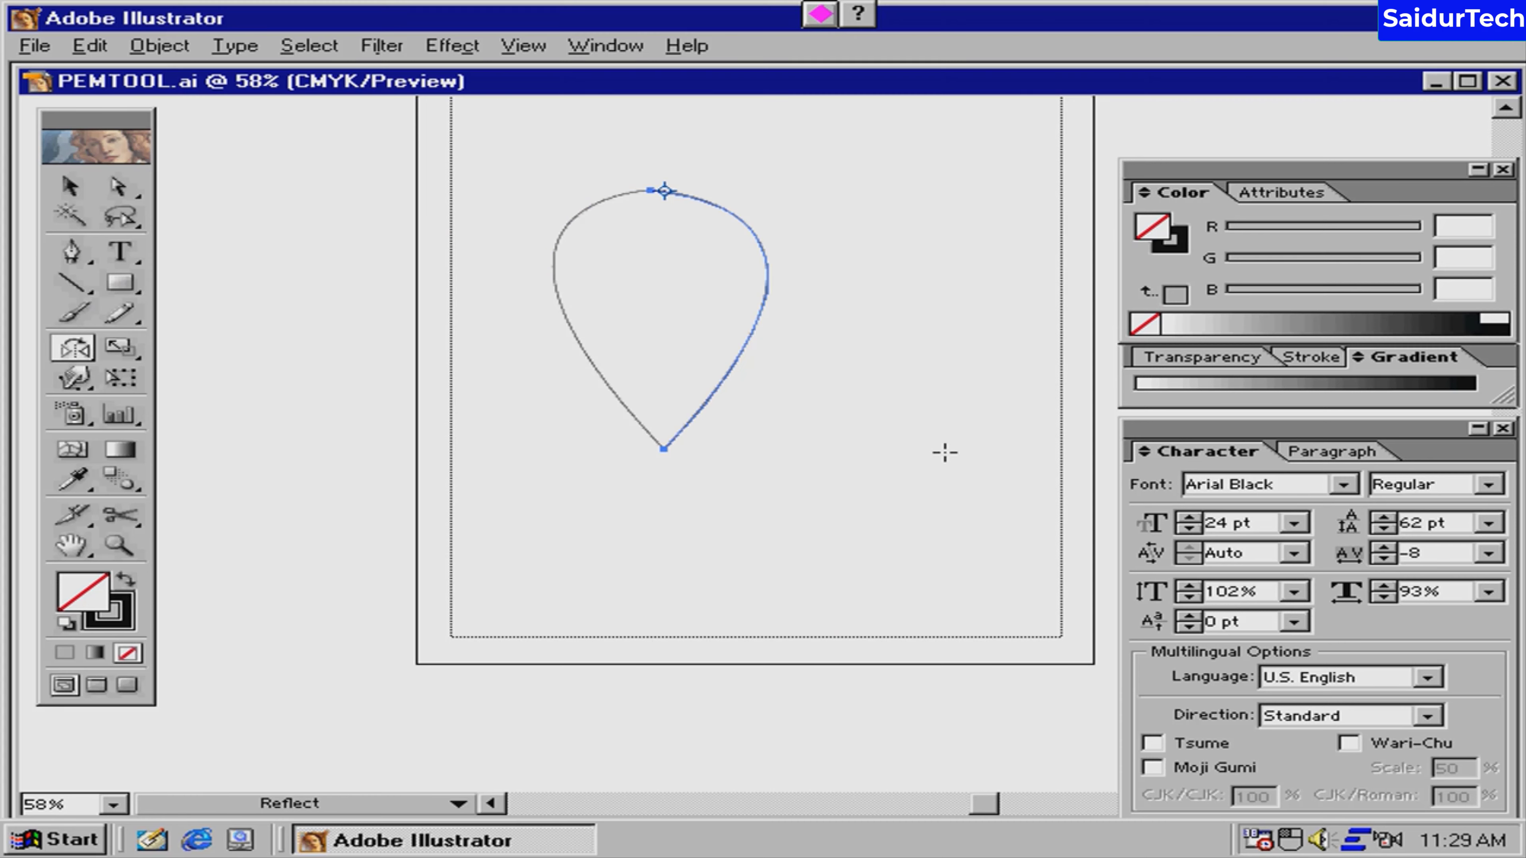
{"action": "left_click", "coordinate": [89, 182]}
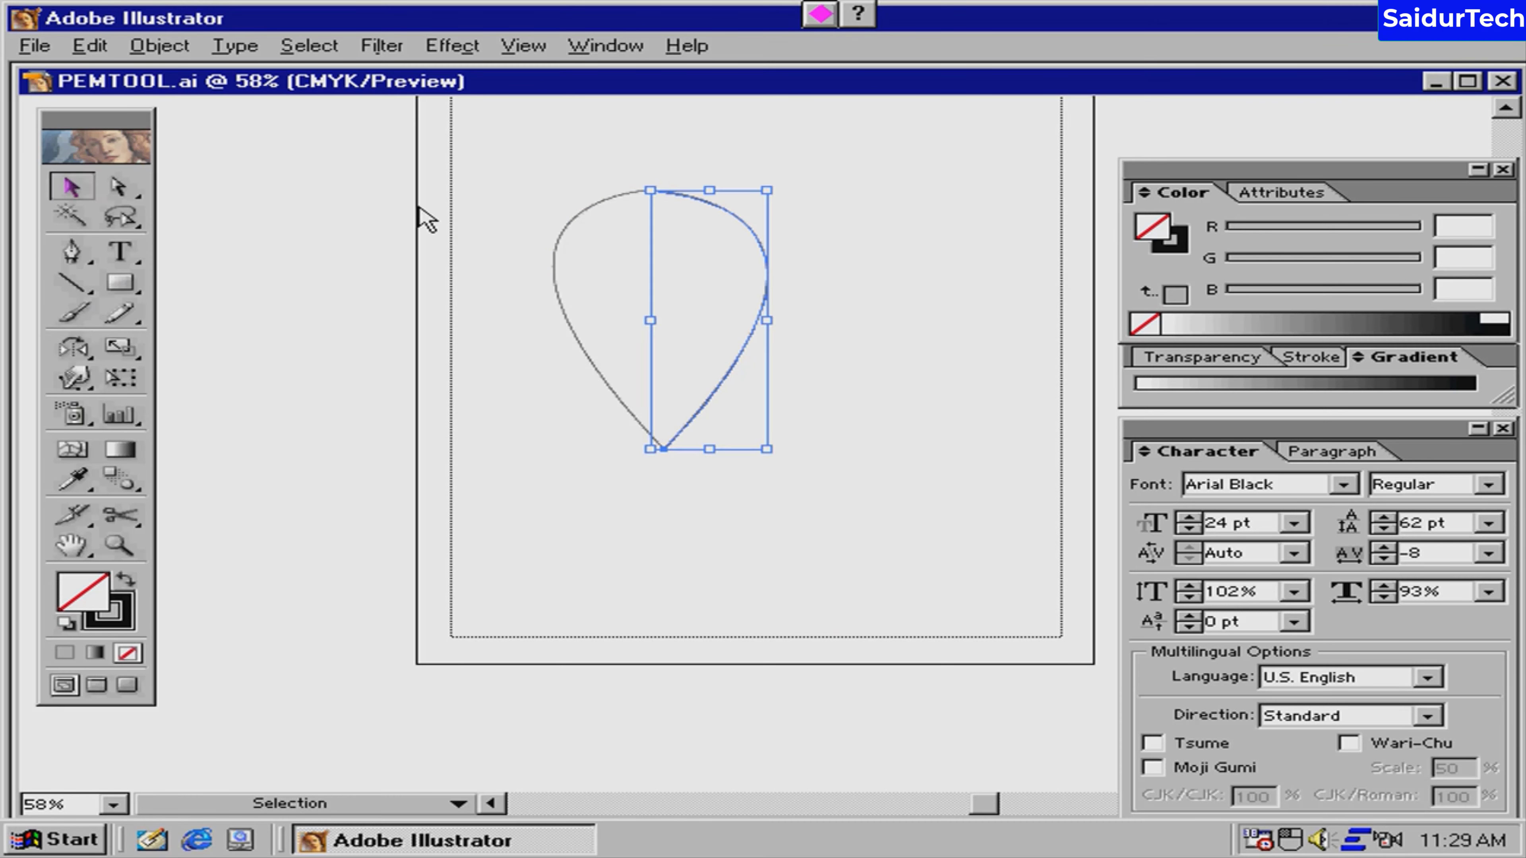
{"action": "left_click", "coordinate": [613, 281]}
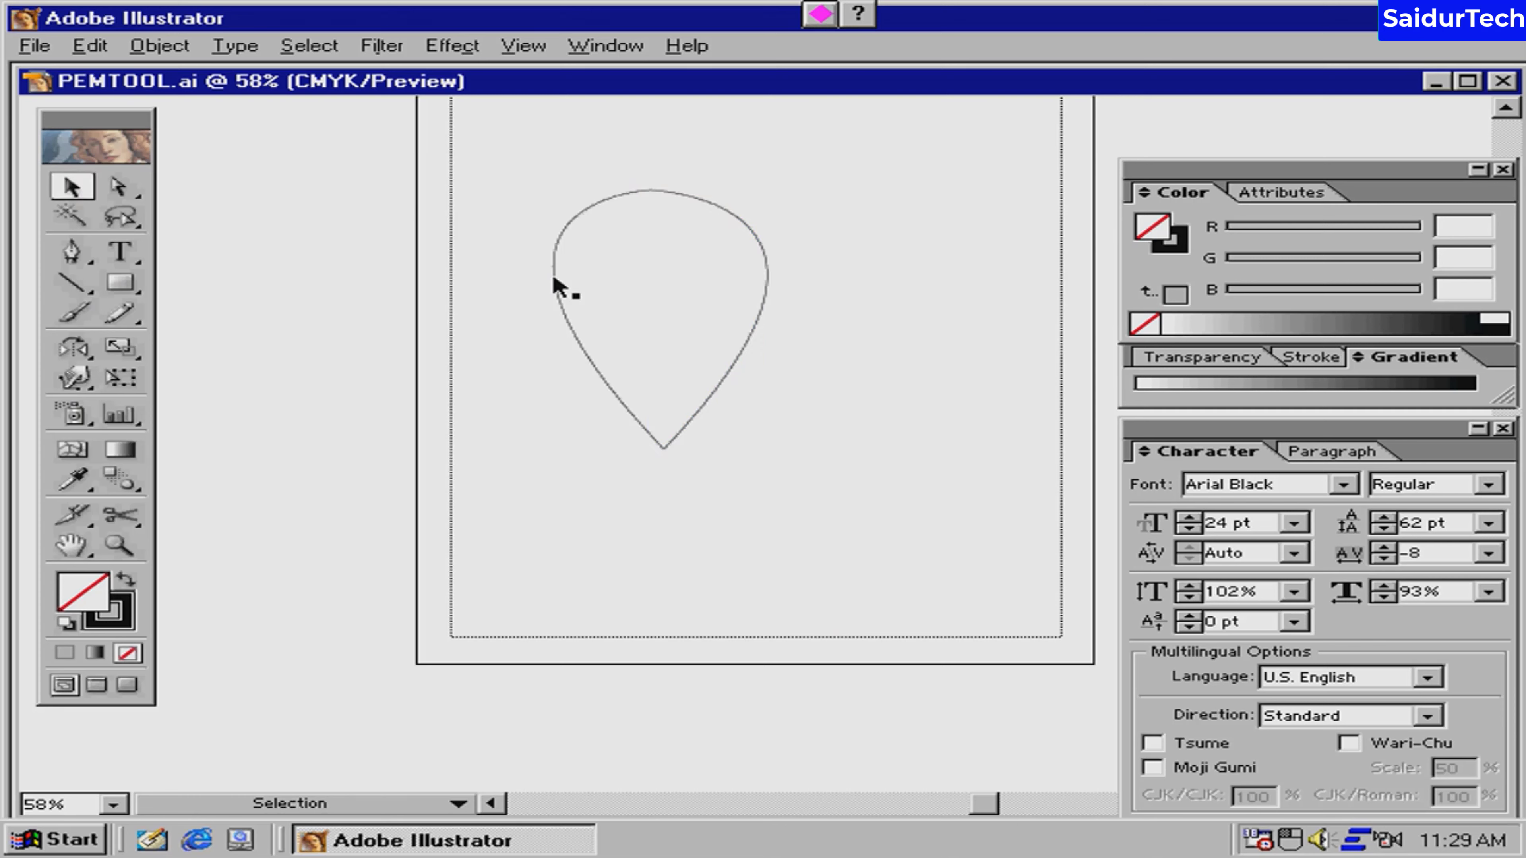
{"action": "left_click", "coordinate": [769, 278]}
{"action": "left_click", "coordinate": [681, 253]}
Step: Pan to show the whole artboard, then select and delete the teardrop
{"action": "key", "text": "space"}
{"action": "left_click_drag", "start_coordinate": [862, 315], "coordinate": [862, 397]}
{"action": "left_click_drag", "start_coordinate": [547, 241], "coordinate": [746, 412]}
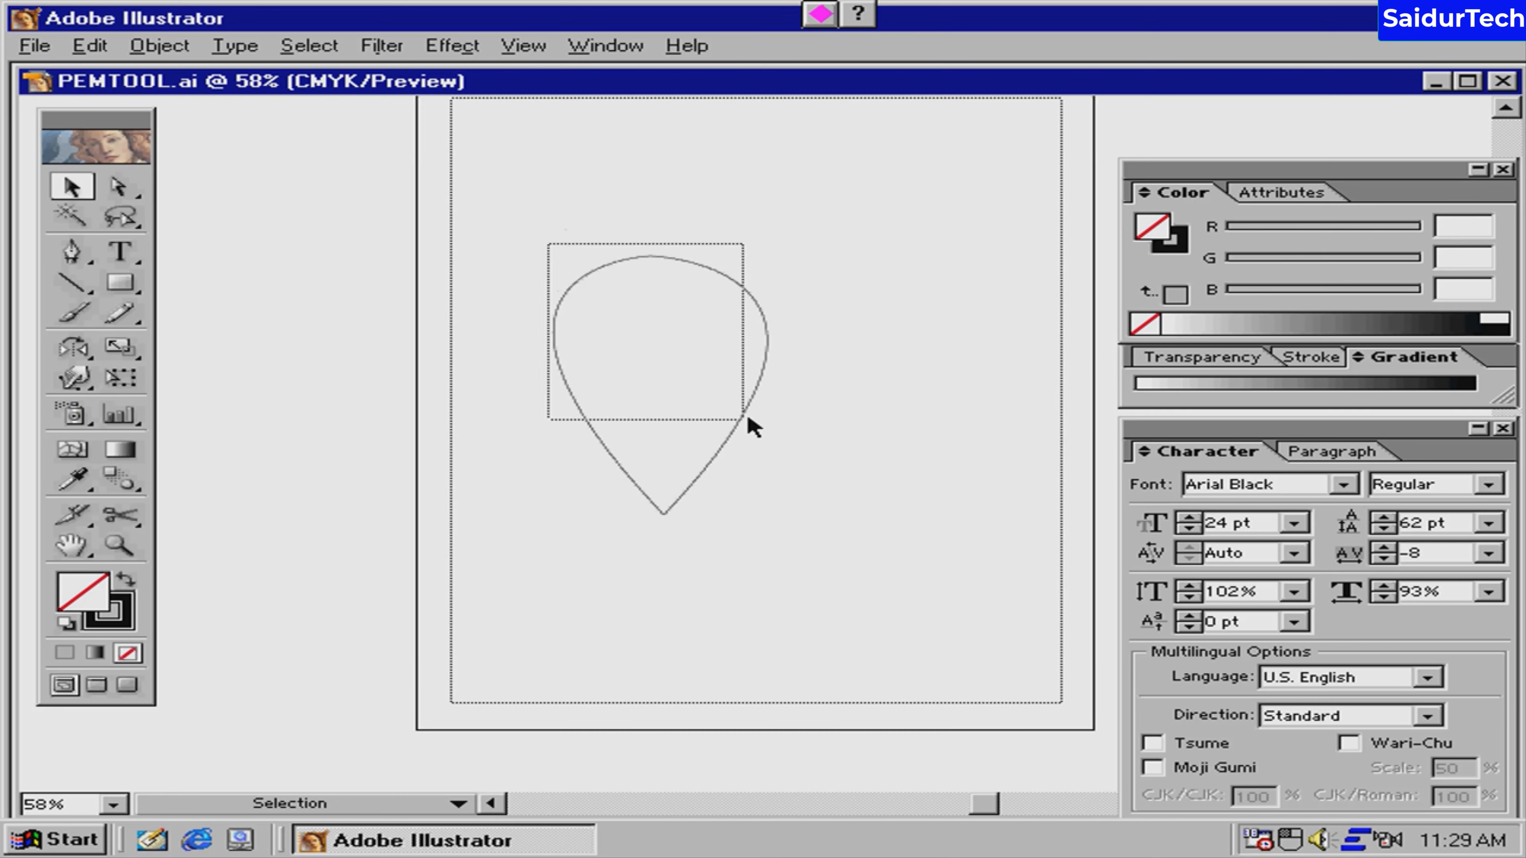
{"action": "key", "text": "Delete"}
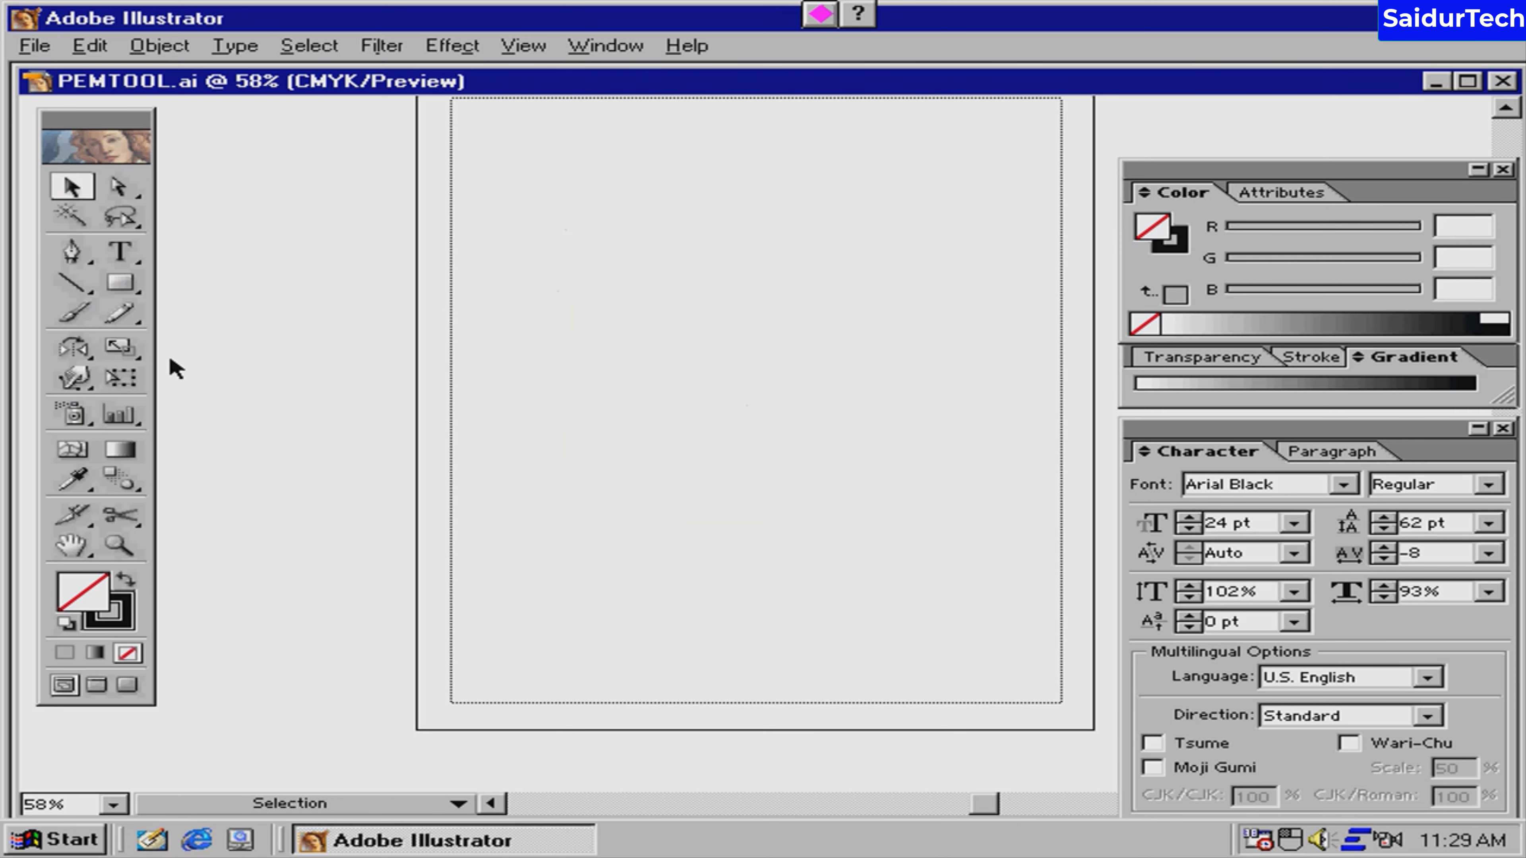
Step: Make the Twist tool the active transform tool and select the Rectangle tool
{"action": "left_click_drag", "start_coordinate": [81, 350], "coordinate": [201, 357]}
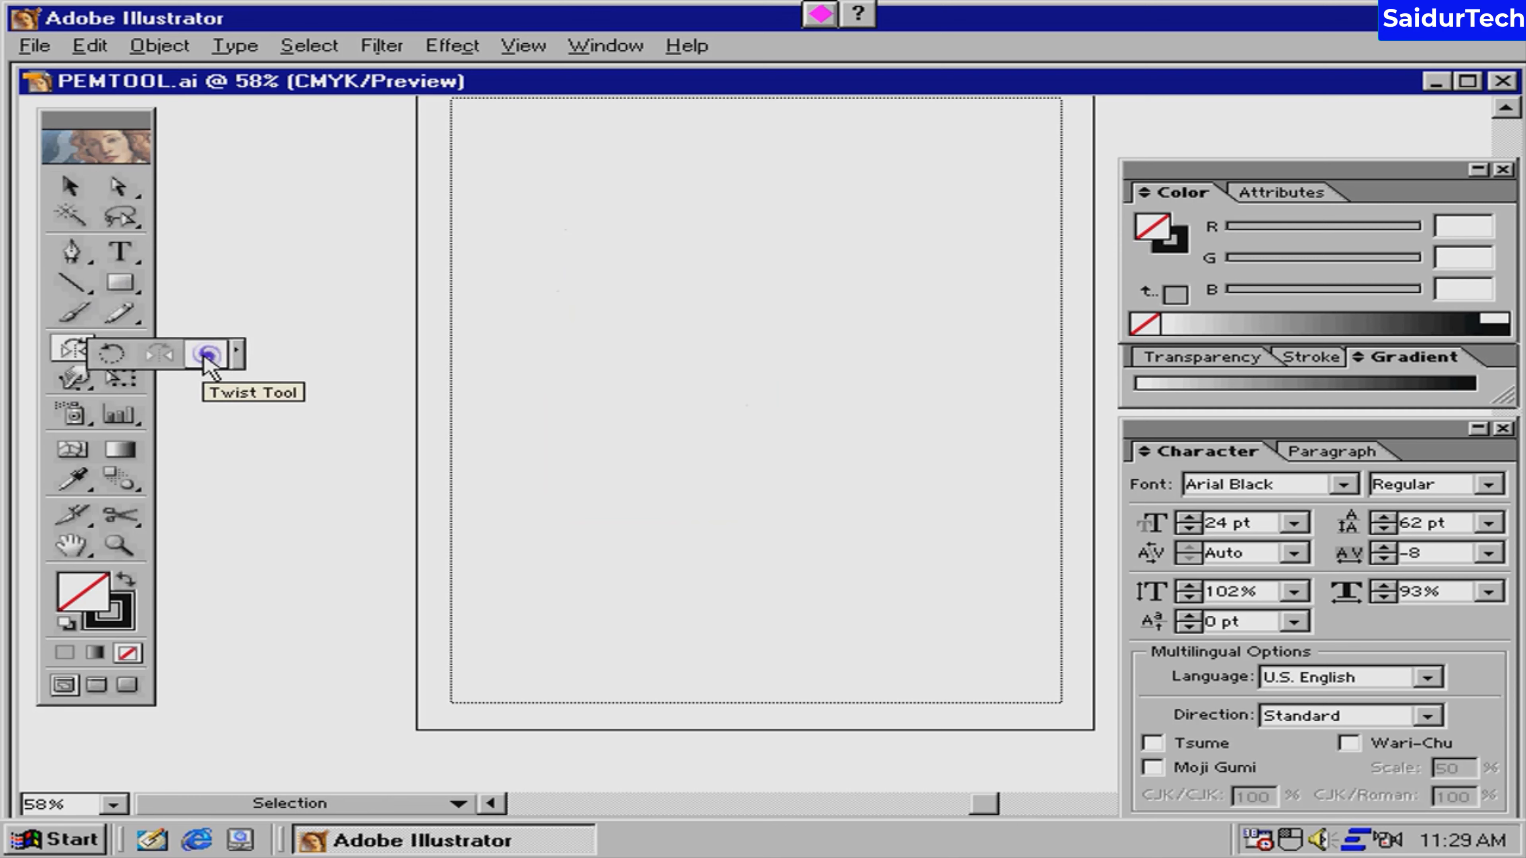
{"action": "left_click_drag", "start_coordinate": [203, 358], "coordinate": [203, 358]}
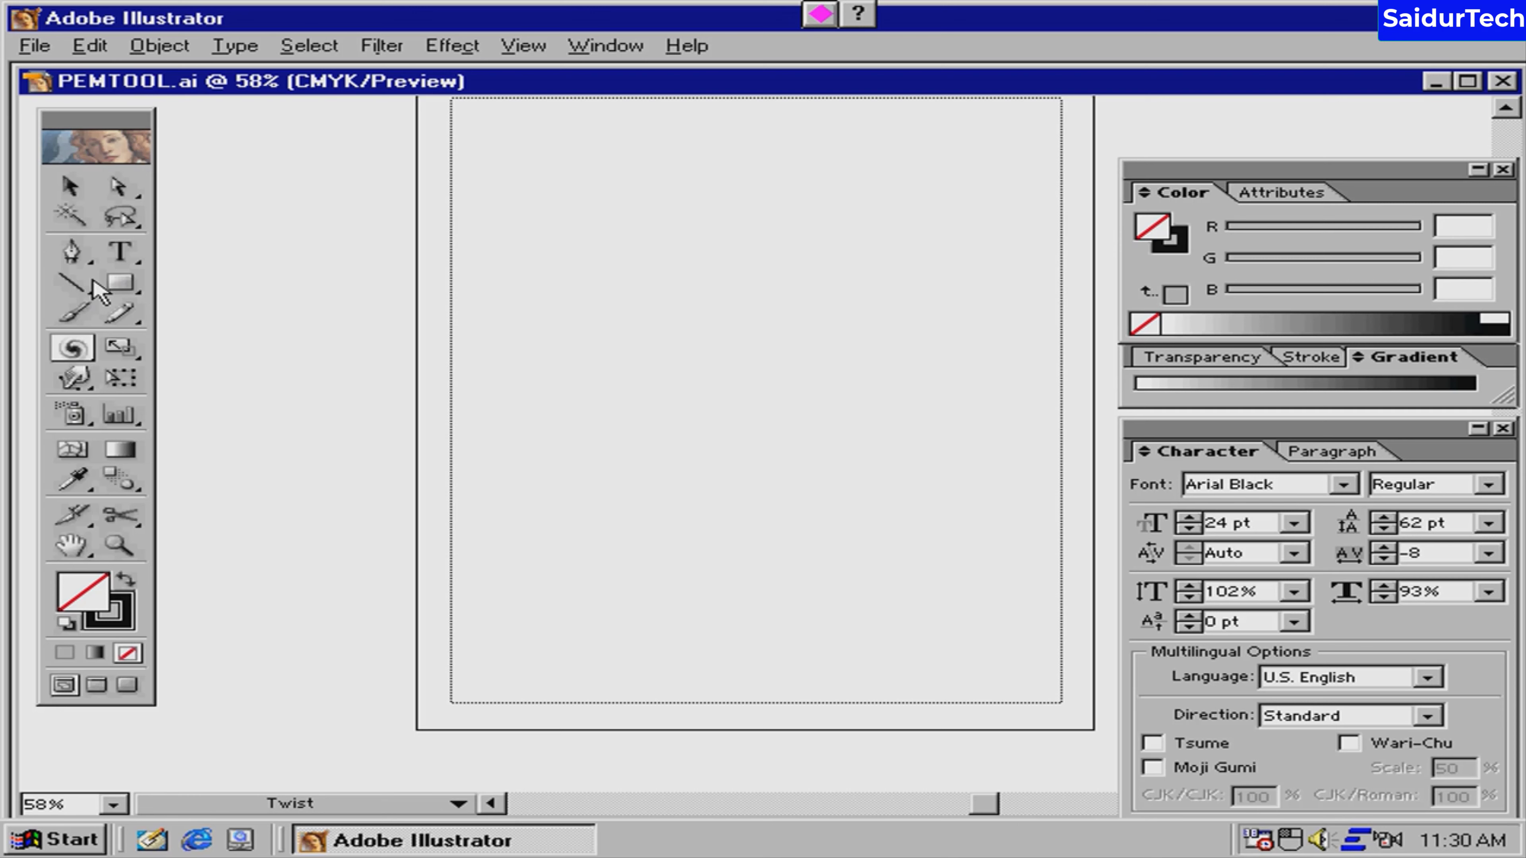
{"action": "mouse_move", "coordinate": [118, 292]}
{"action": "left_mouse_down"}
{"action": "mouse_move", "coordinate": [174, 301]}
{"action": "mouse_move", "coordinate": [163, 290]}
{"action": "left_mouse_up"}
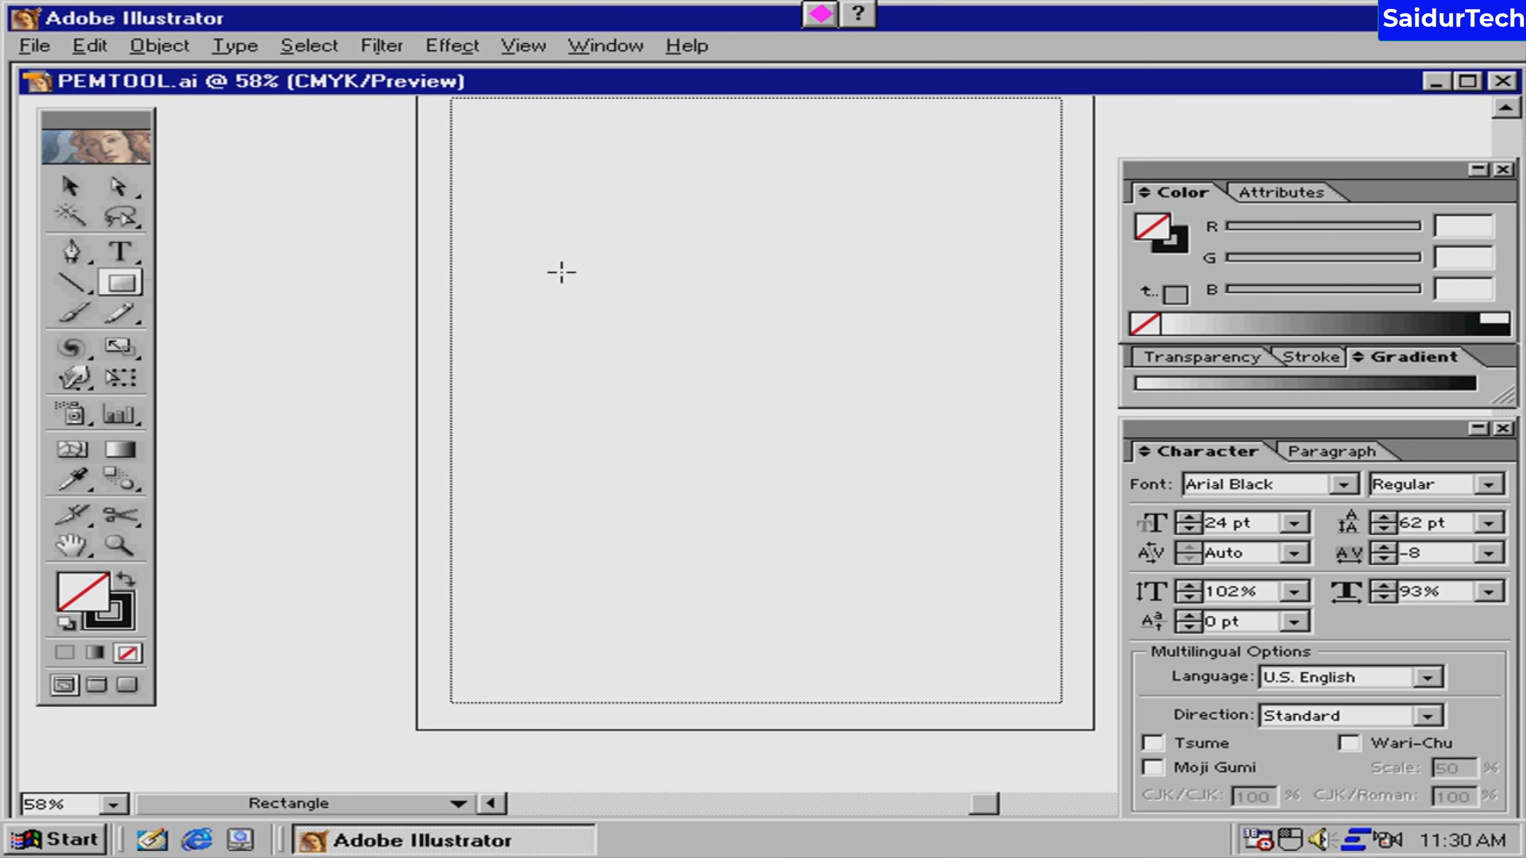
Step: Draw a wide rectangle across the upper artboard and fill it near-black
{"action": "mouse_move", "coordinate": [558, 272]}
{"action": "left_mouse_down"}
{"action": "mouse_move", "coordinate": [699, 356]}
{"action": "mouse_move", "coordinate": [933, 355]}
{"action": "mouse_move", "coordinate": [984, 375]}
{"action": "mouse_move", "coordinate": [1032, 455]}
{"action": "left_mouse_up"}
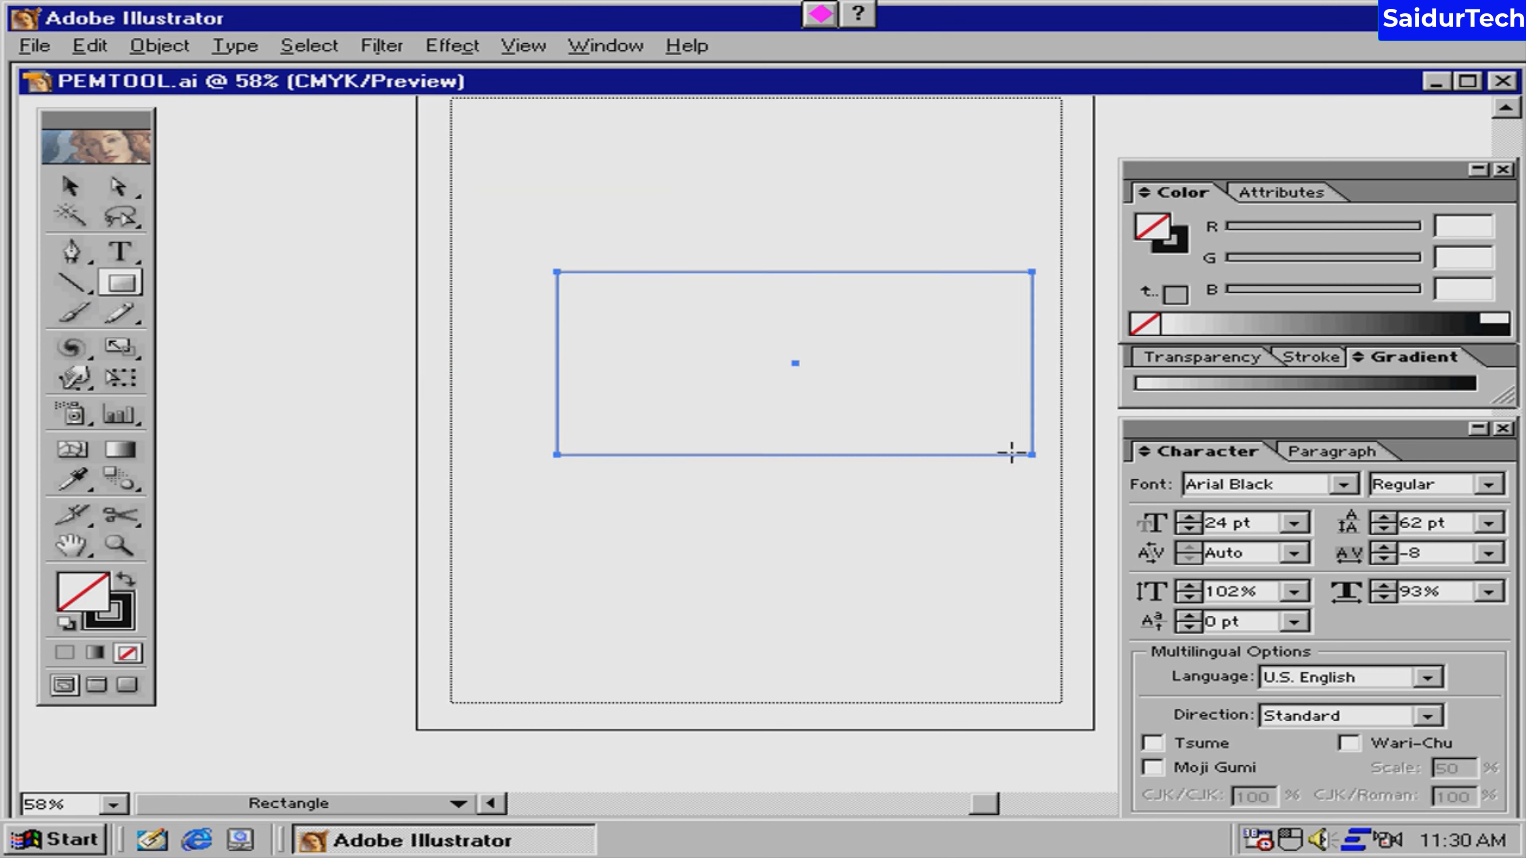
{"action": "key", "text": "ctrl"}
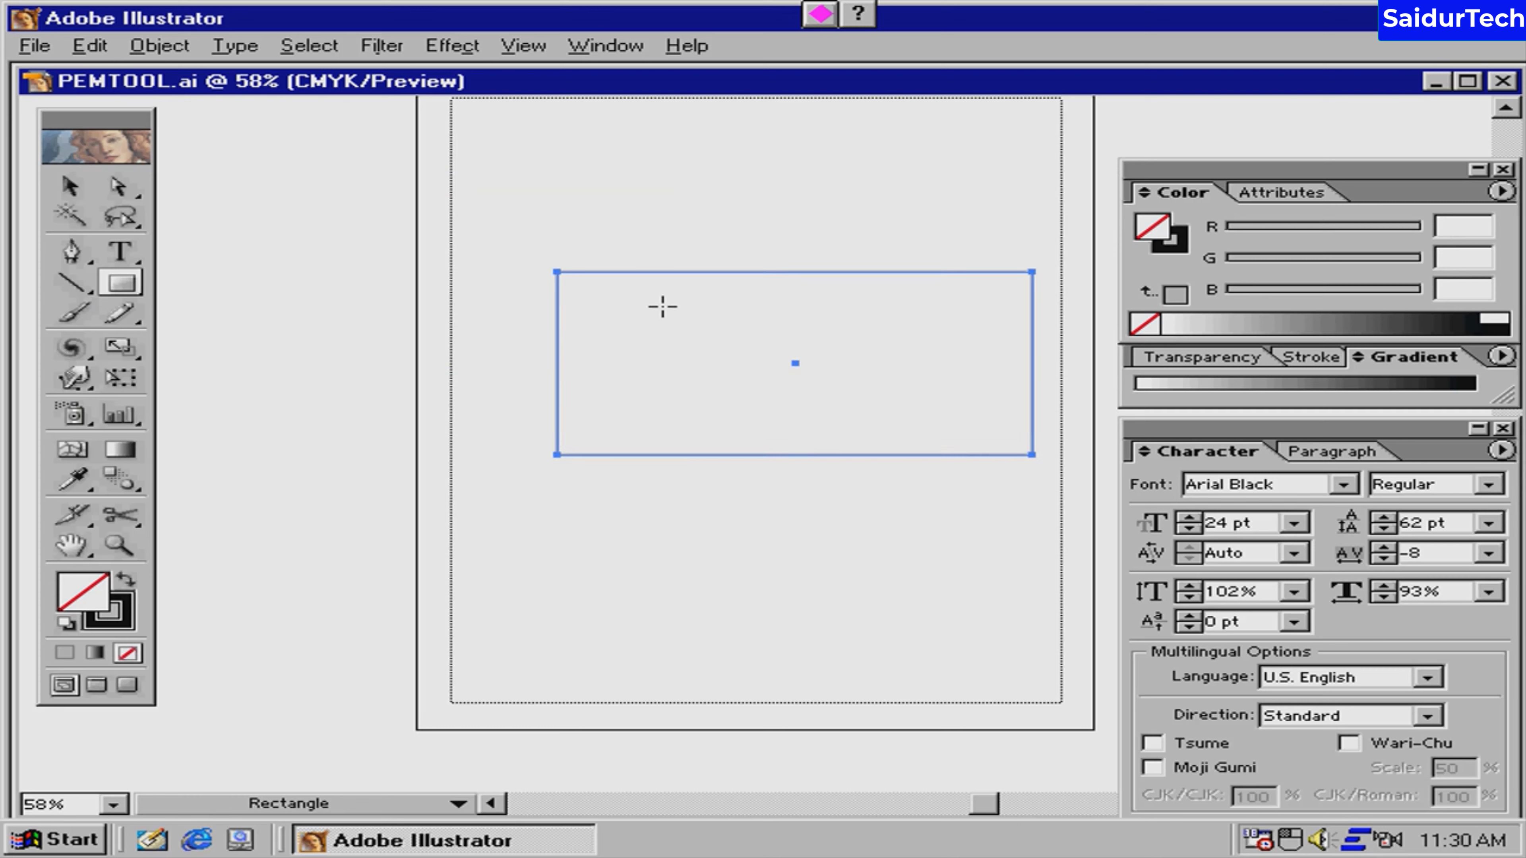
{"action": "left_click", "coordinate": [118, 286]}
{"action": "left_click", "coordinate": [1463, 321]}
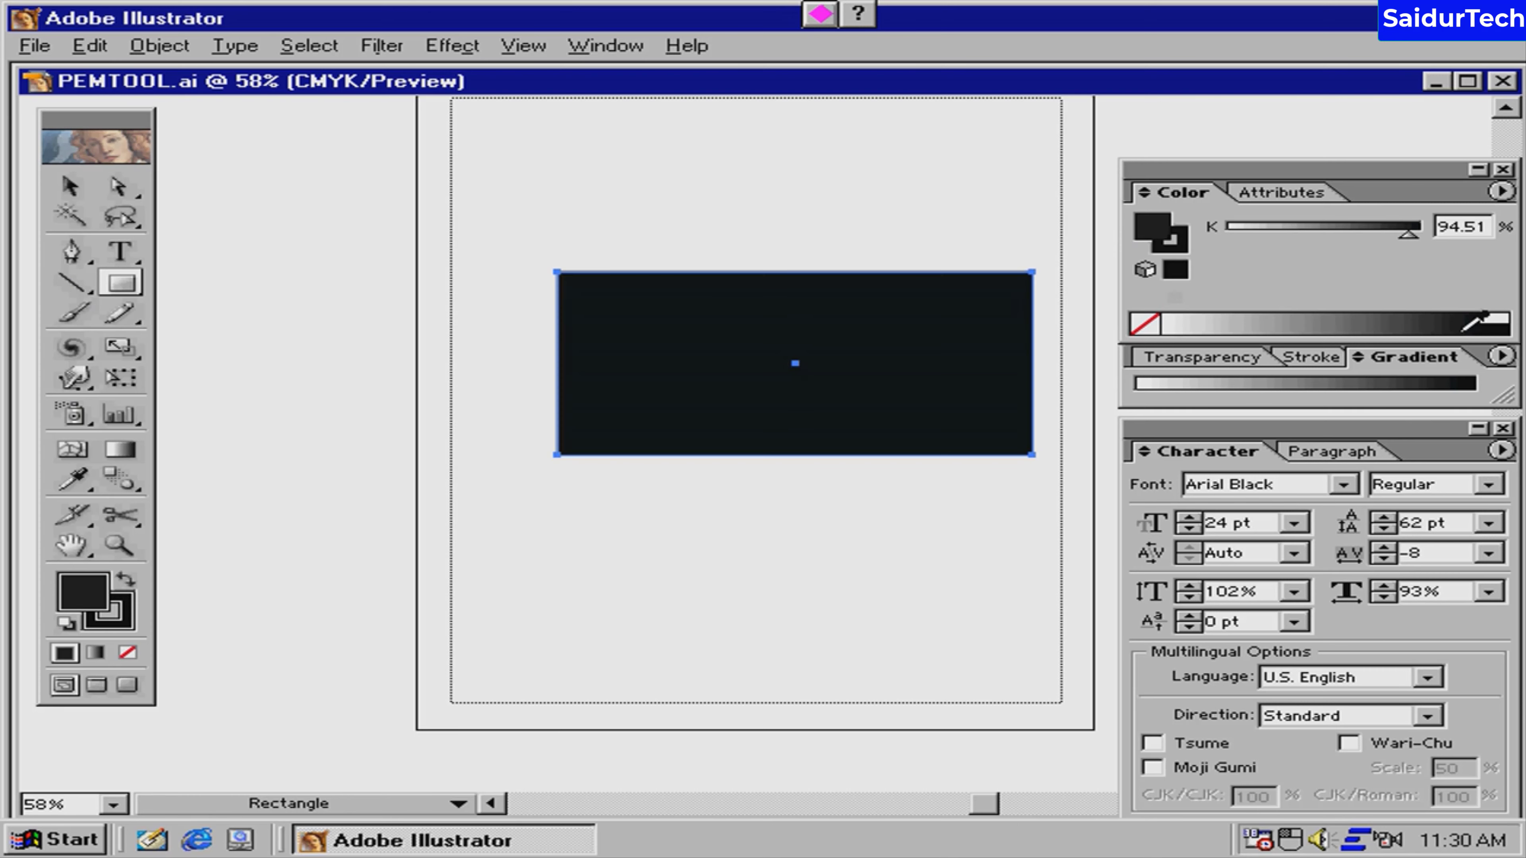
Step: Switch the colour sliders to RGB and set the fill to yellow (233, 243, 94)
{"action": "left_click", "coordinate": [1502, 192]}
{"action": "left_click", "coordinate": [1349, 255]}
{"action": "double_click", "coordinate": [96, 592]}
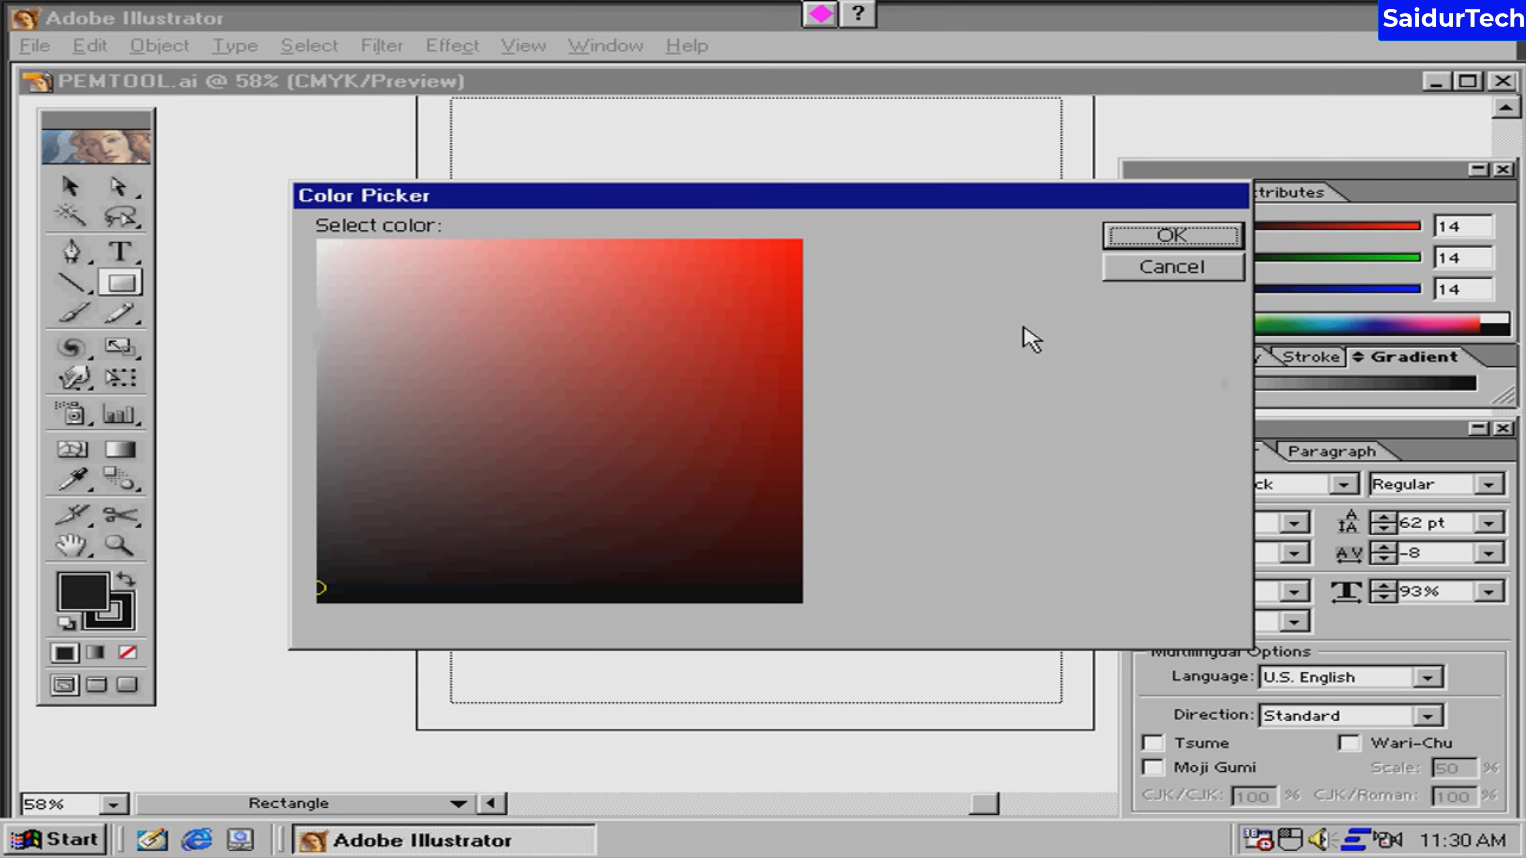
{"action": "left_click", "coordinate": [1161, 270]}
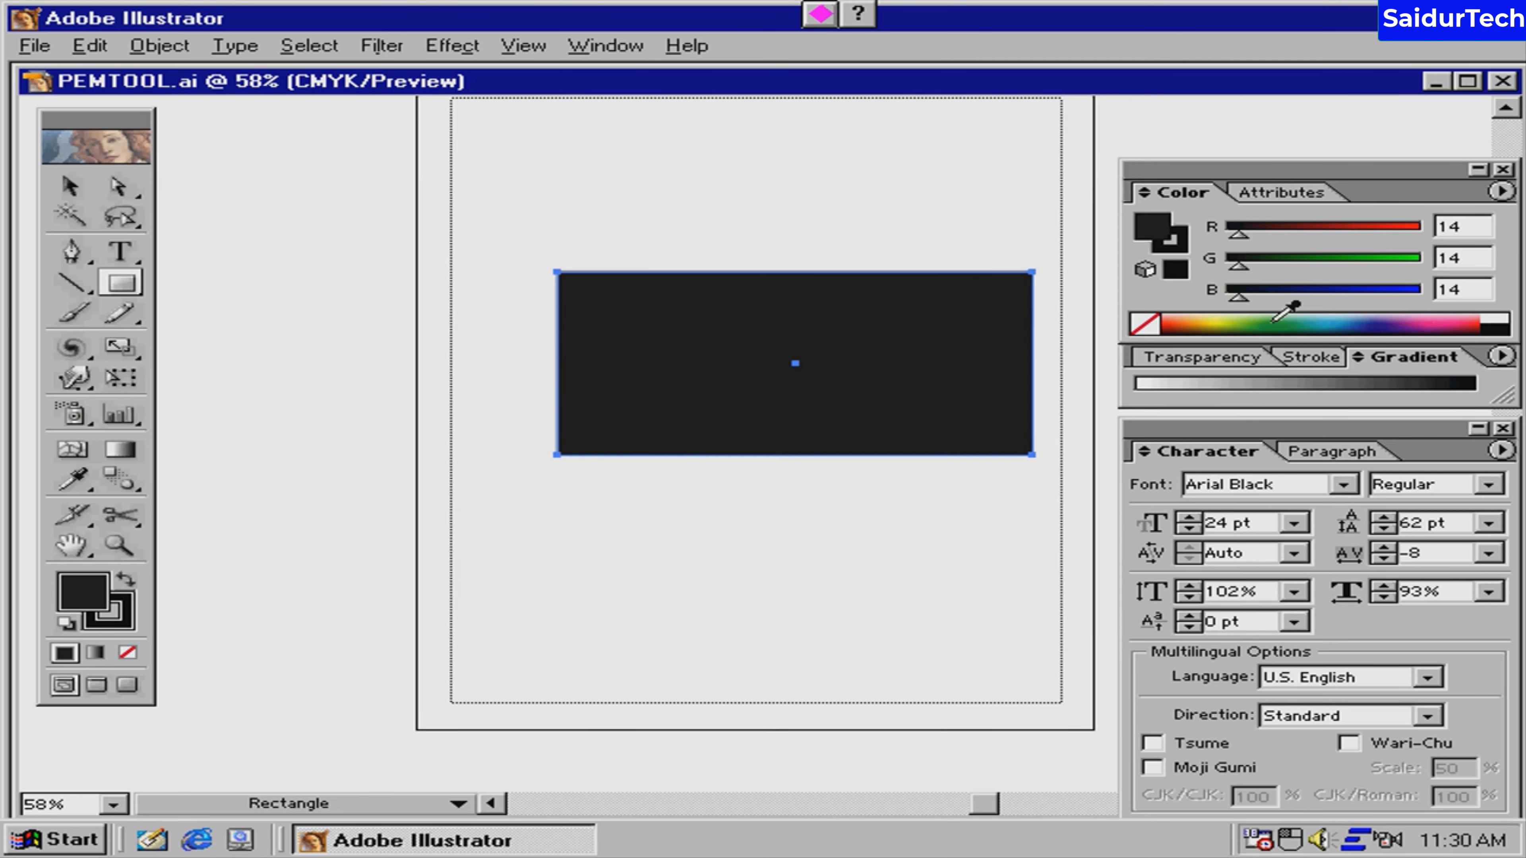
{"action": "left_click", "coordinate": [1222, 320]}
{"action": "left_click", "coordinate": [1215, 322]}
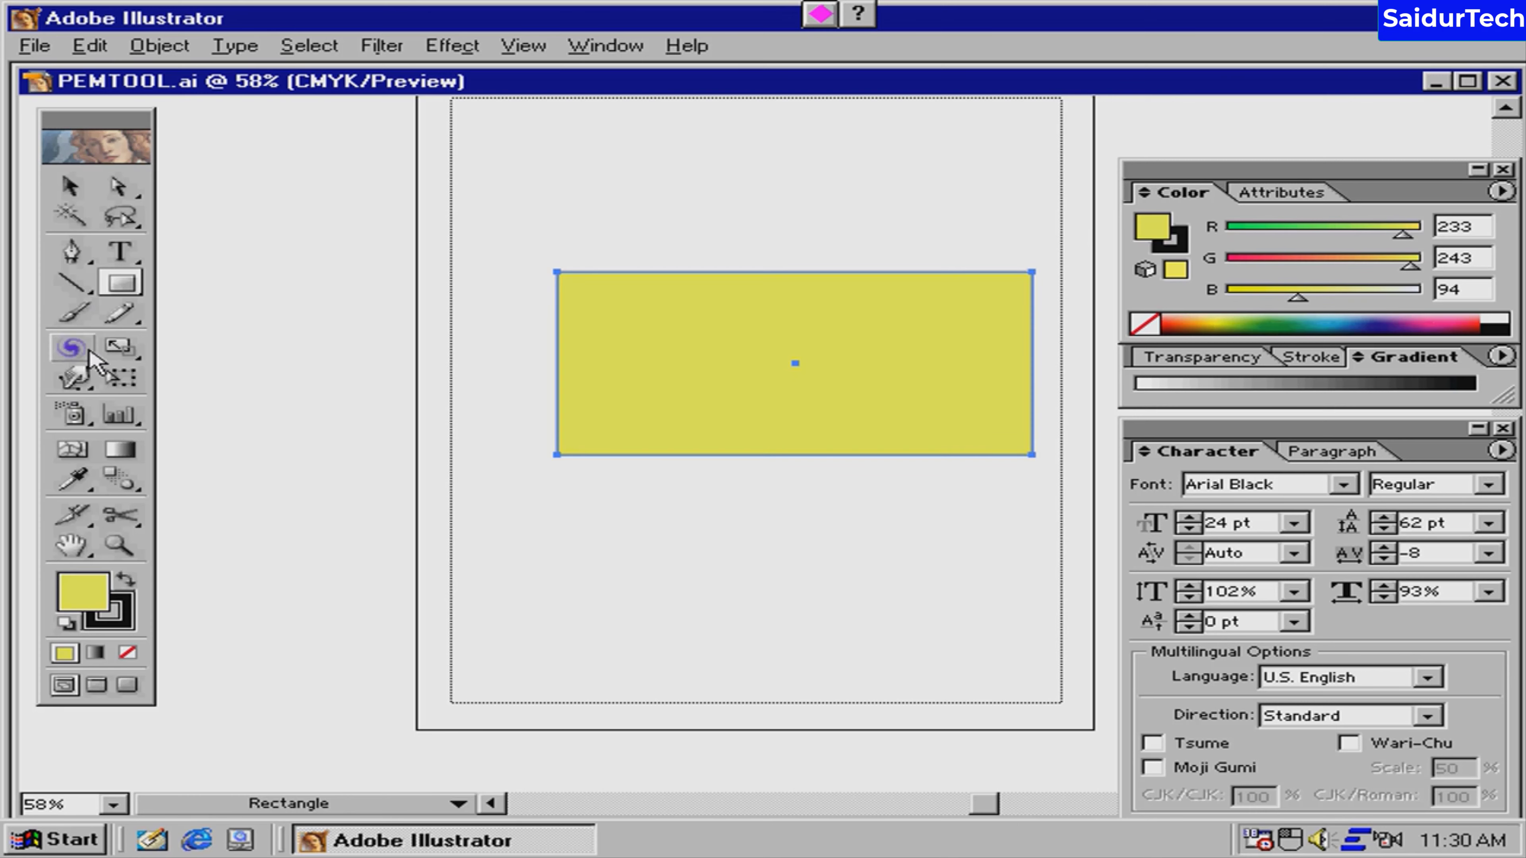
{"action": "left_click", "coordinate": [71, 348]}
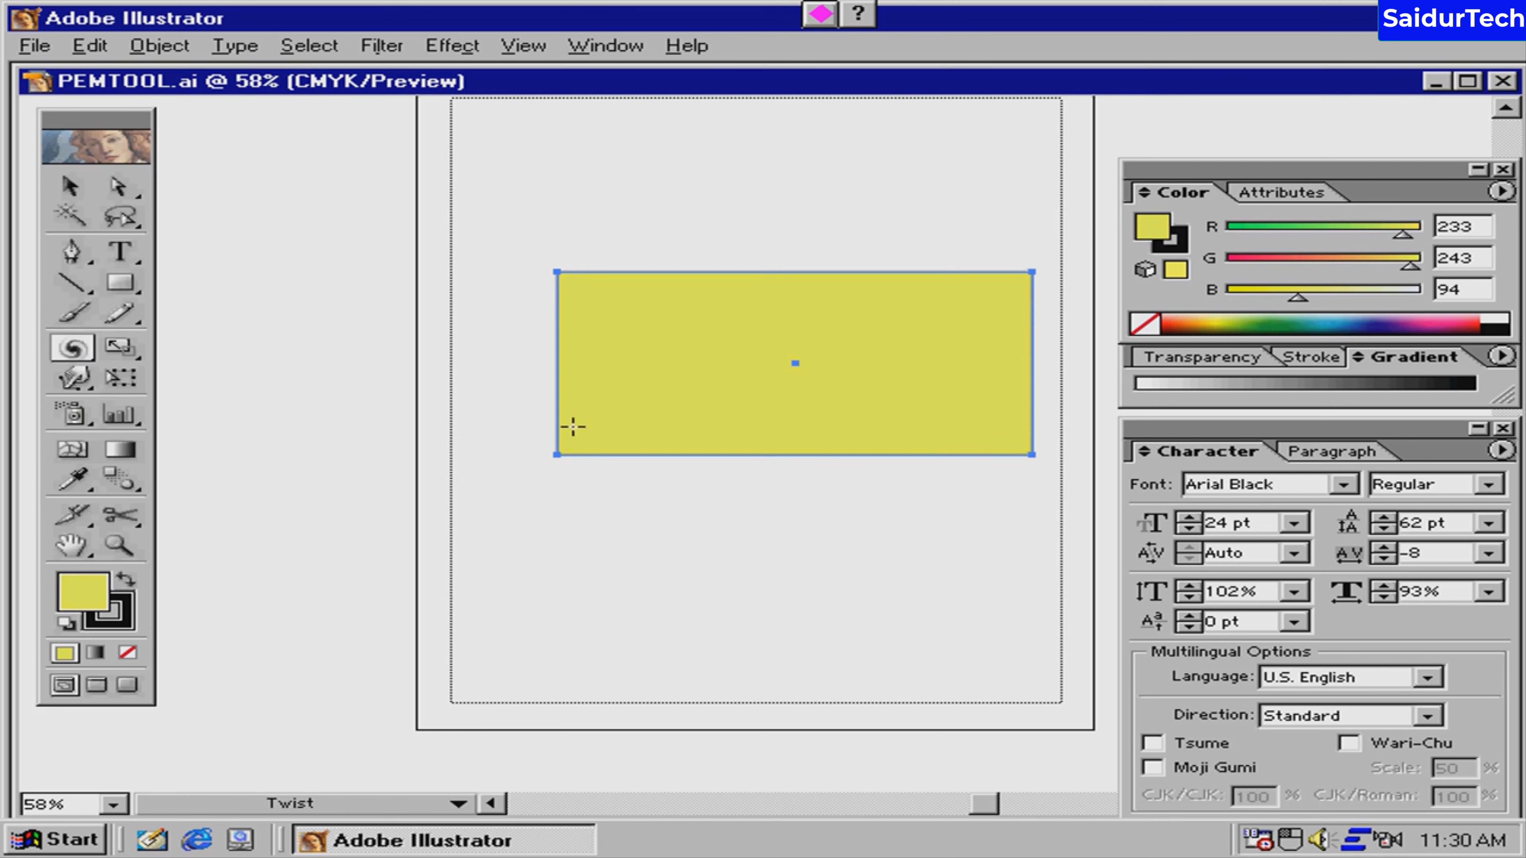
Step: Twist the yellow rectangle into a wavy flag shape
{"action": "left_click_drag", "start_coordinate": [558, 448], "coordinate": [556, 431]}
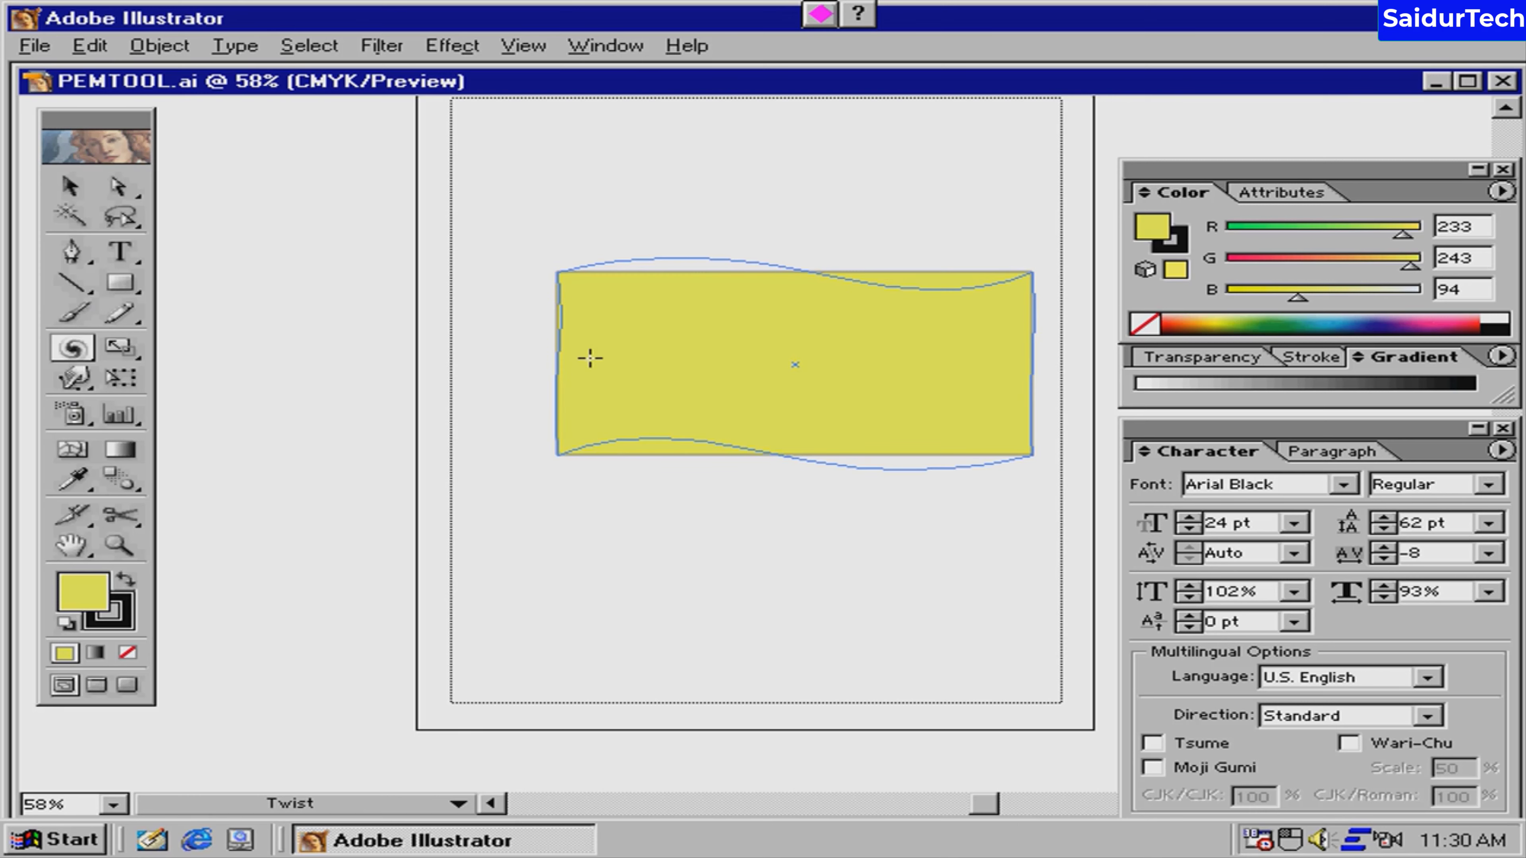
{"action": "left_click_drag", "start_coordinate": [555, 432], "coordinate": [569, 347]}
{"action": "left_click", "coordinate": [70, 187]}
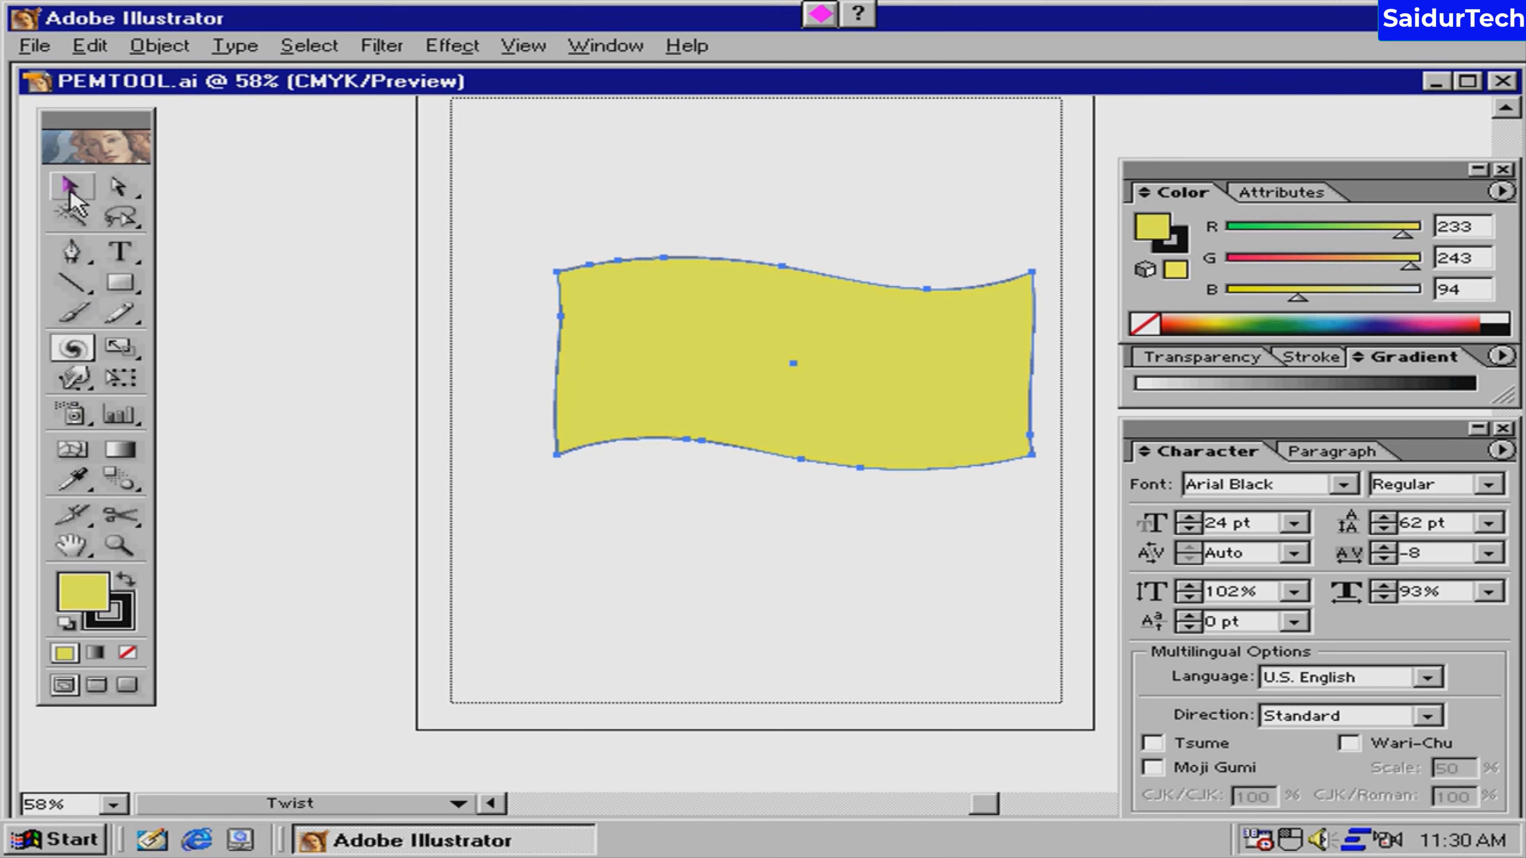
{"action": "left_click", "coordinate": [596, 195]}
Step: Move the wavy flag shape left, then delete it
{"action": "left_click_drag", "start_coordinate": [792, 332], "coordinate": [705, 325]}
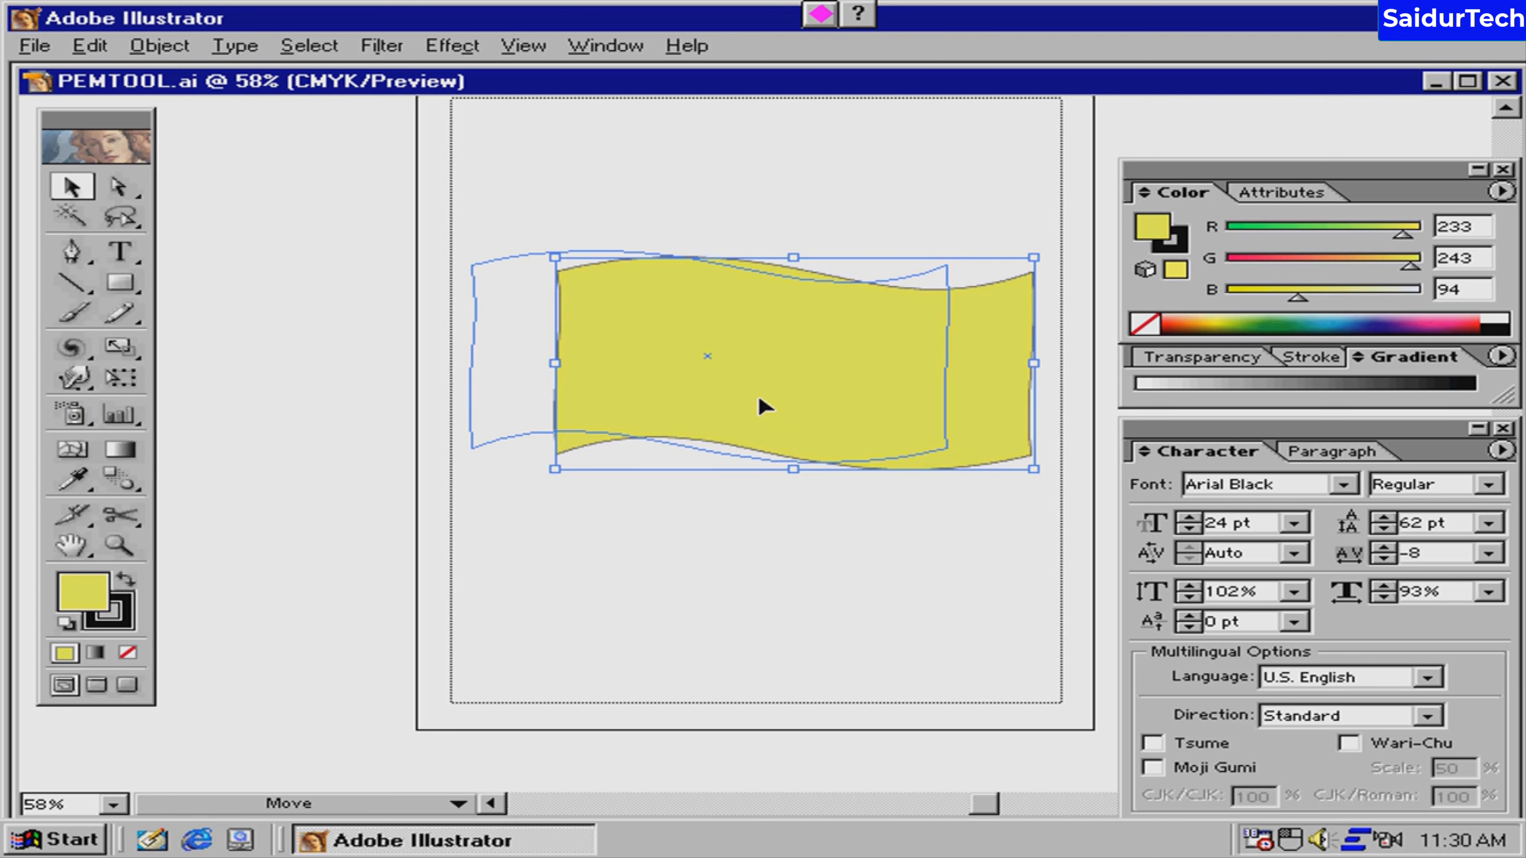
{"action": "left_click", "coordinate": [779, 191]}
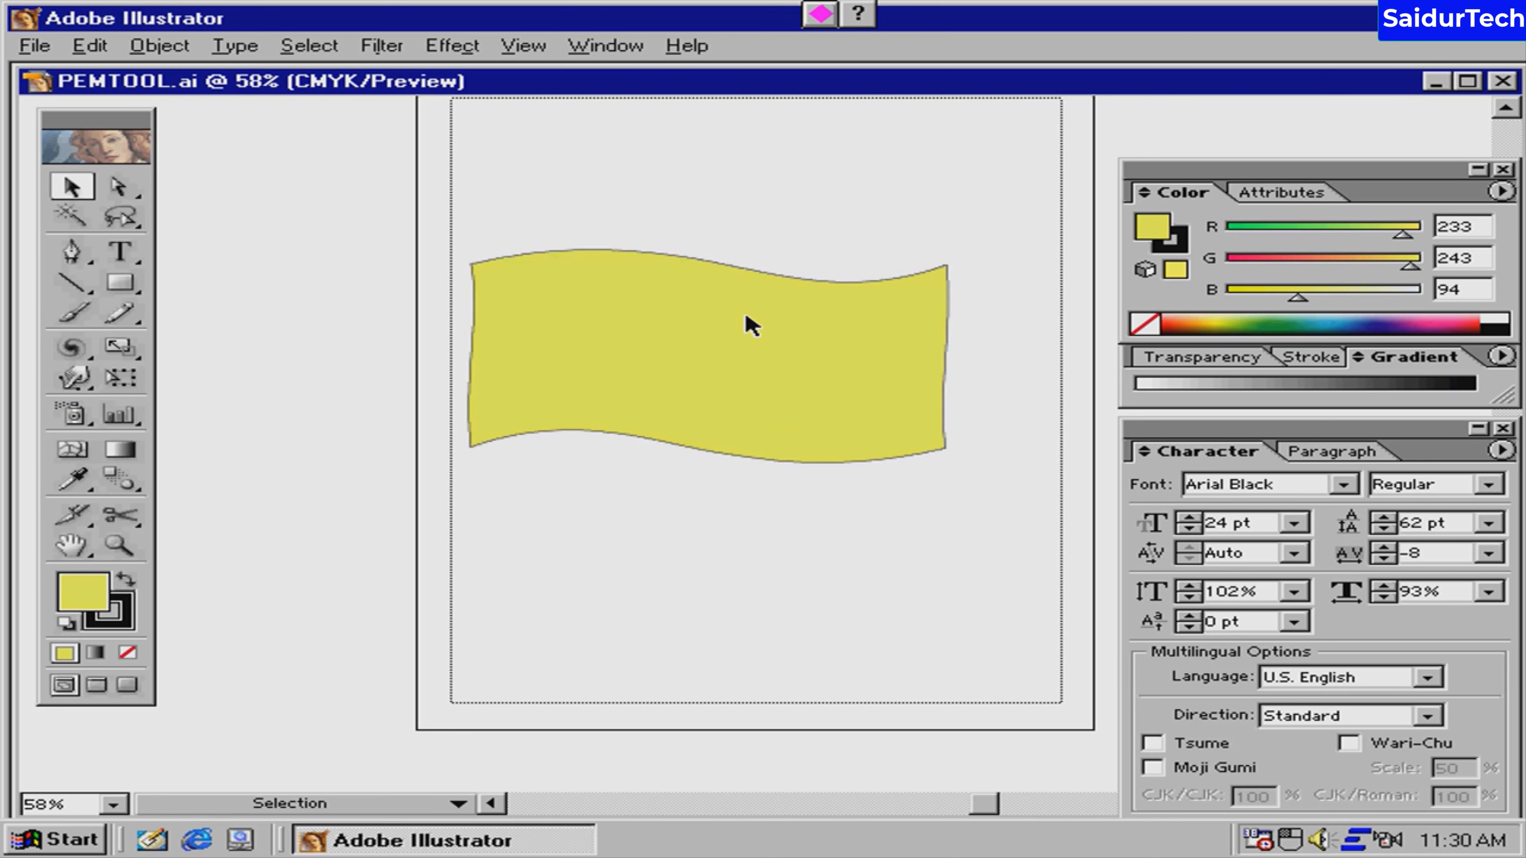
{"action": "left_click", "coordinate": [746, 311]}
{"action": "key", "text": "Delete"}
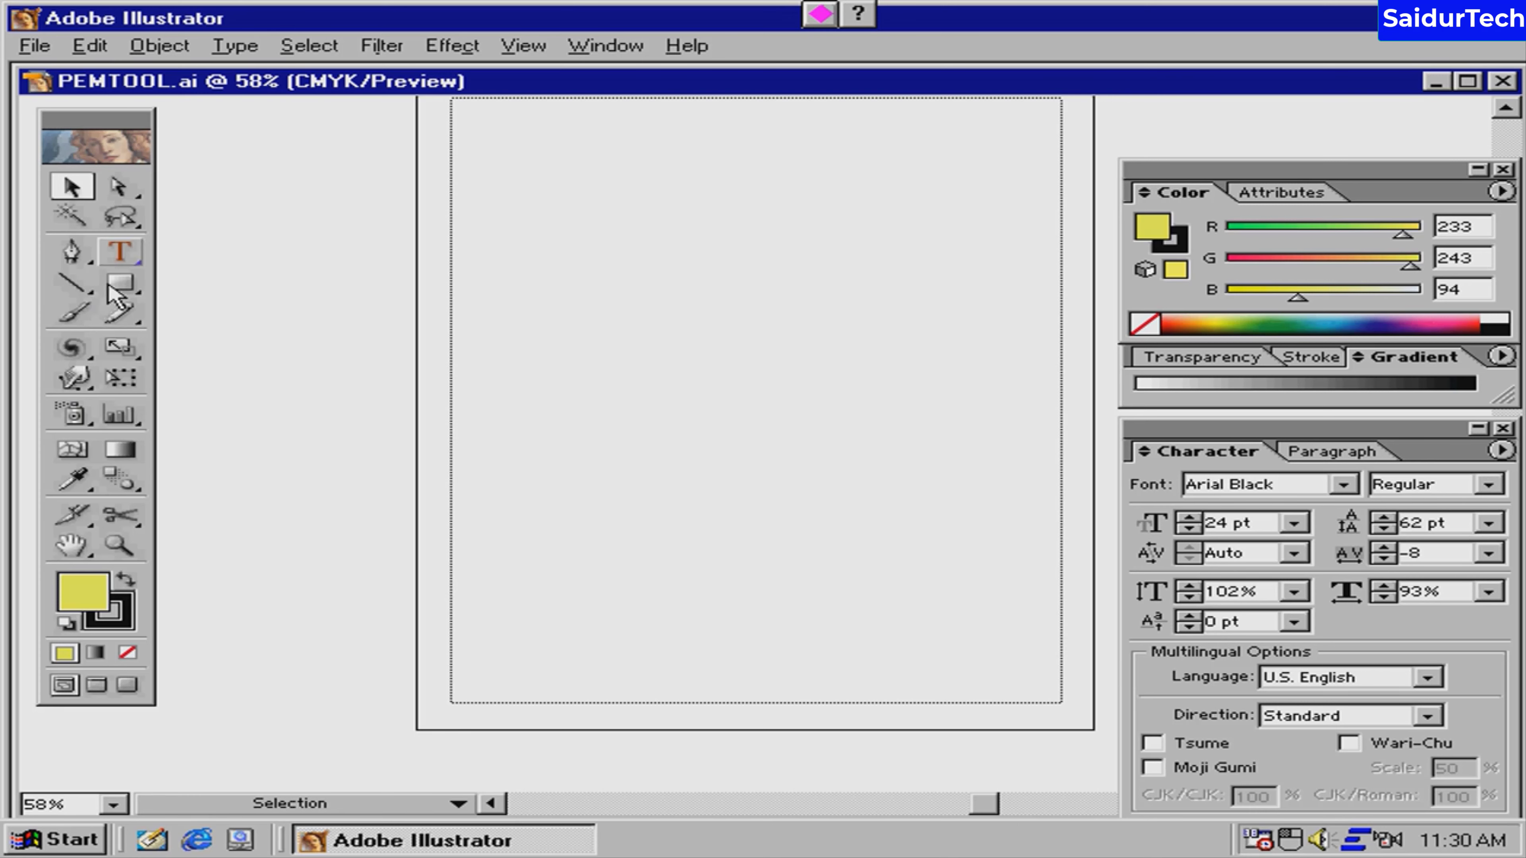
Step: Draw a many-pointed star near the page centre, adding points with the Up arrow
{"action": "mouse_move", "coordinate": [118, 284]}
{"action": "left_mouse_down"}
{"action": "mouse_move", "coordinate": [243, 300]}
{"action": "mouse_move", "coordinate": [349, 288]}
{"action": "left_mouse_up"}
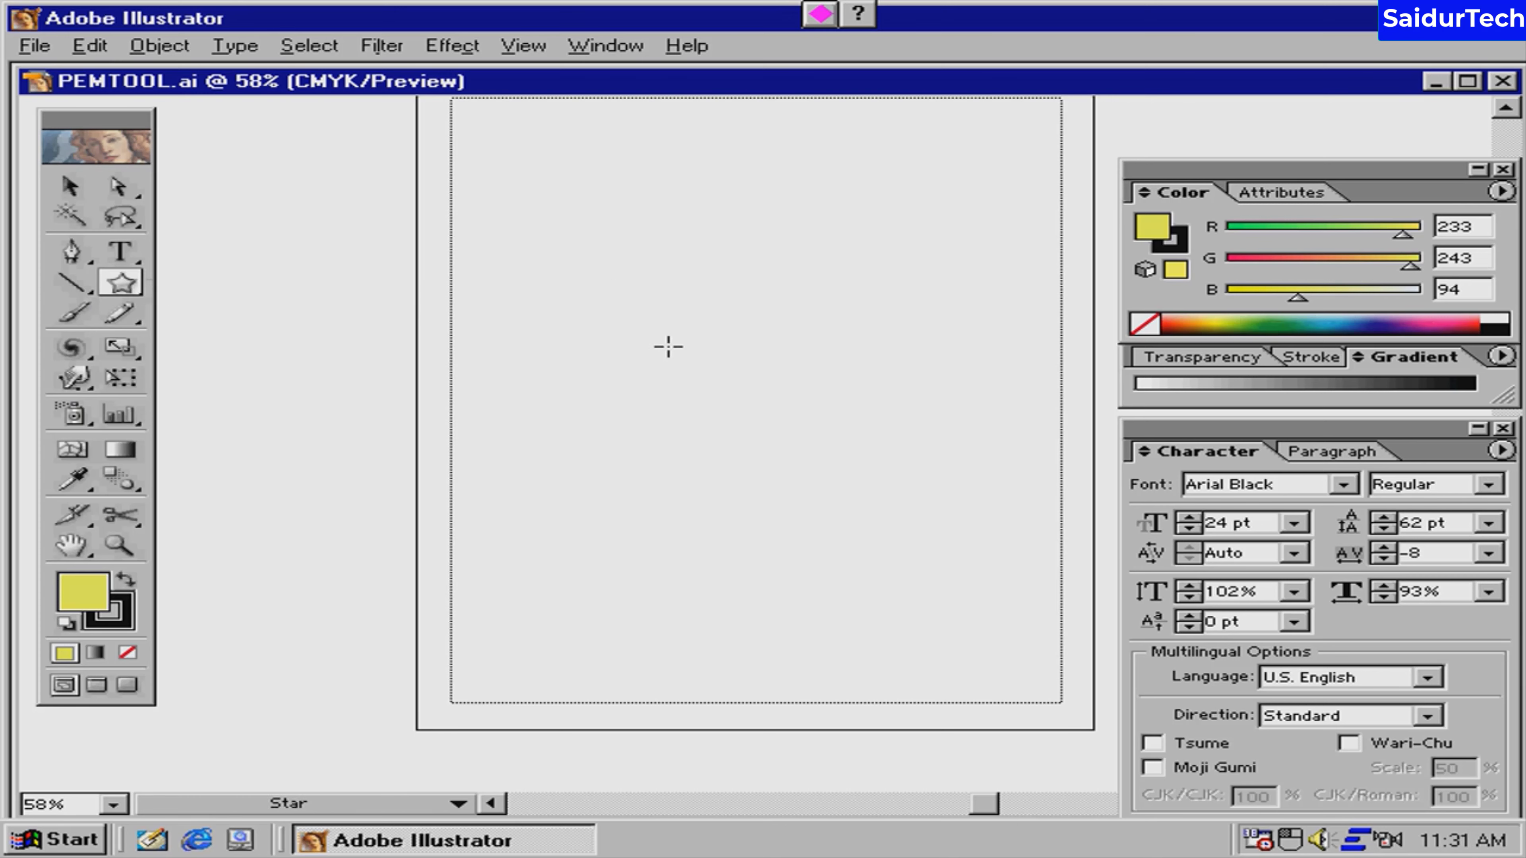
{"action": "left_click_drag", "start_coordinate": [669, 352], "coordinate": [812, 500]}
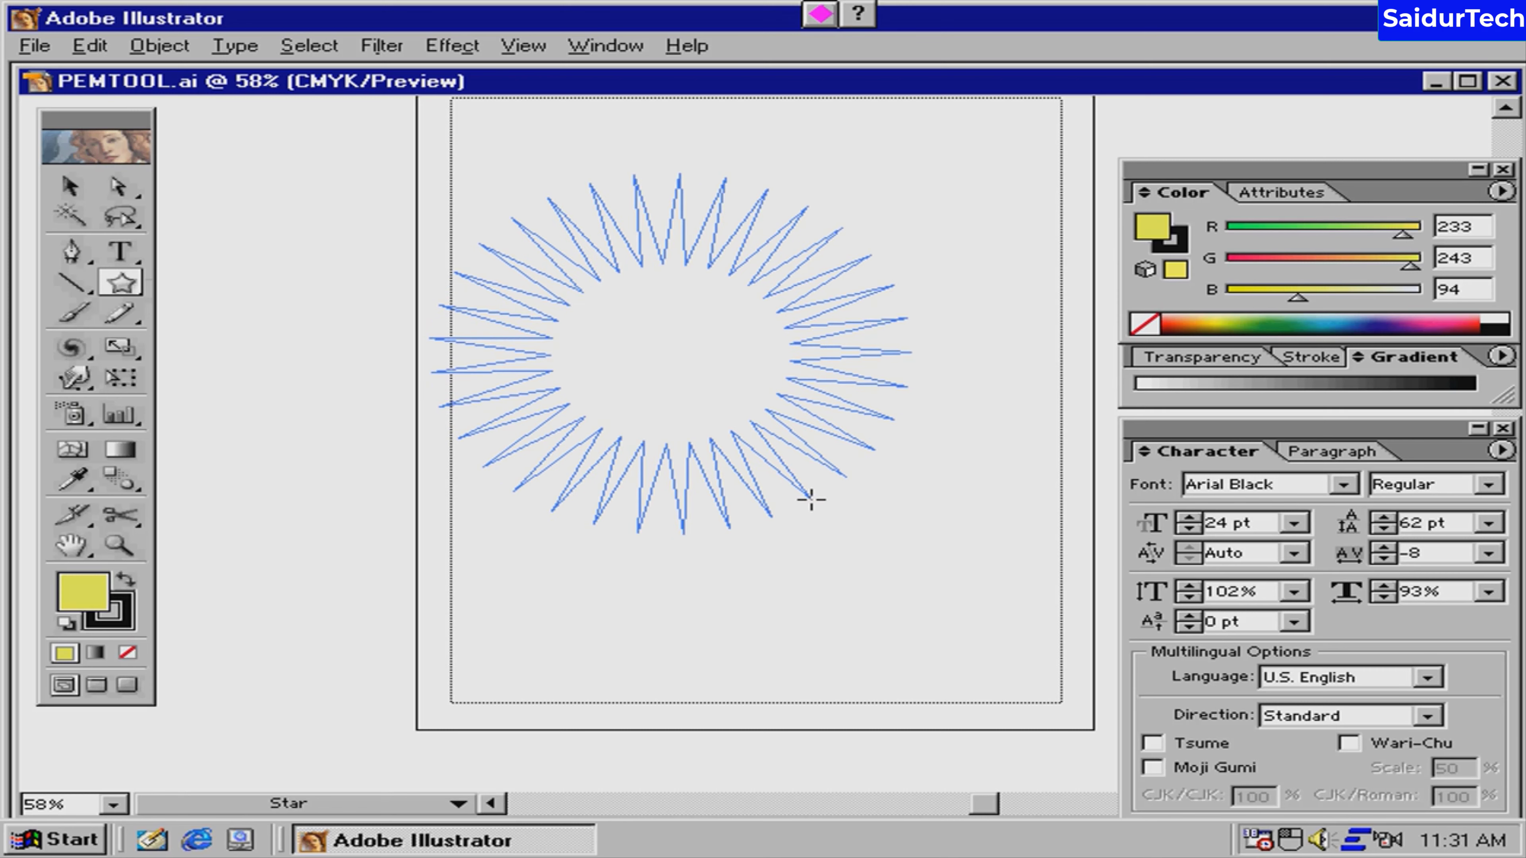
{"action": "key", "text": "Up"}
{"action": "key", "text": "Up"}
{"action": "key", "text": "Up"}
{"action": "key", "text": "Up"}
{"action": "key", "text": "Up"}
{"action": "key", "text": "Up"}
{"action": "key", "text": "Up"}
{"action": "key", "text": "Up"}
{"action": "key", "text": "Up"}
{"action": "key", "text": "Up"}
{"action": "key", "text": "Up"}
{"action": "key", "text": "Up"}
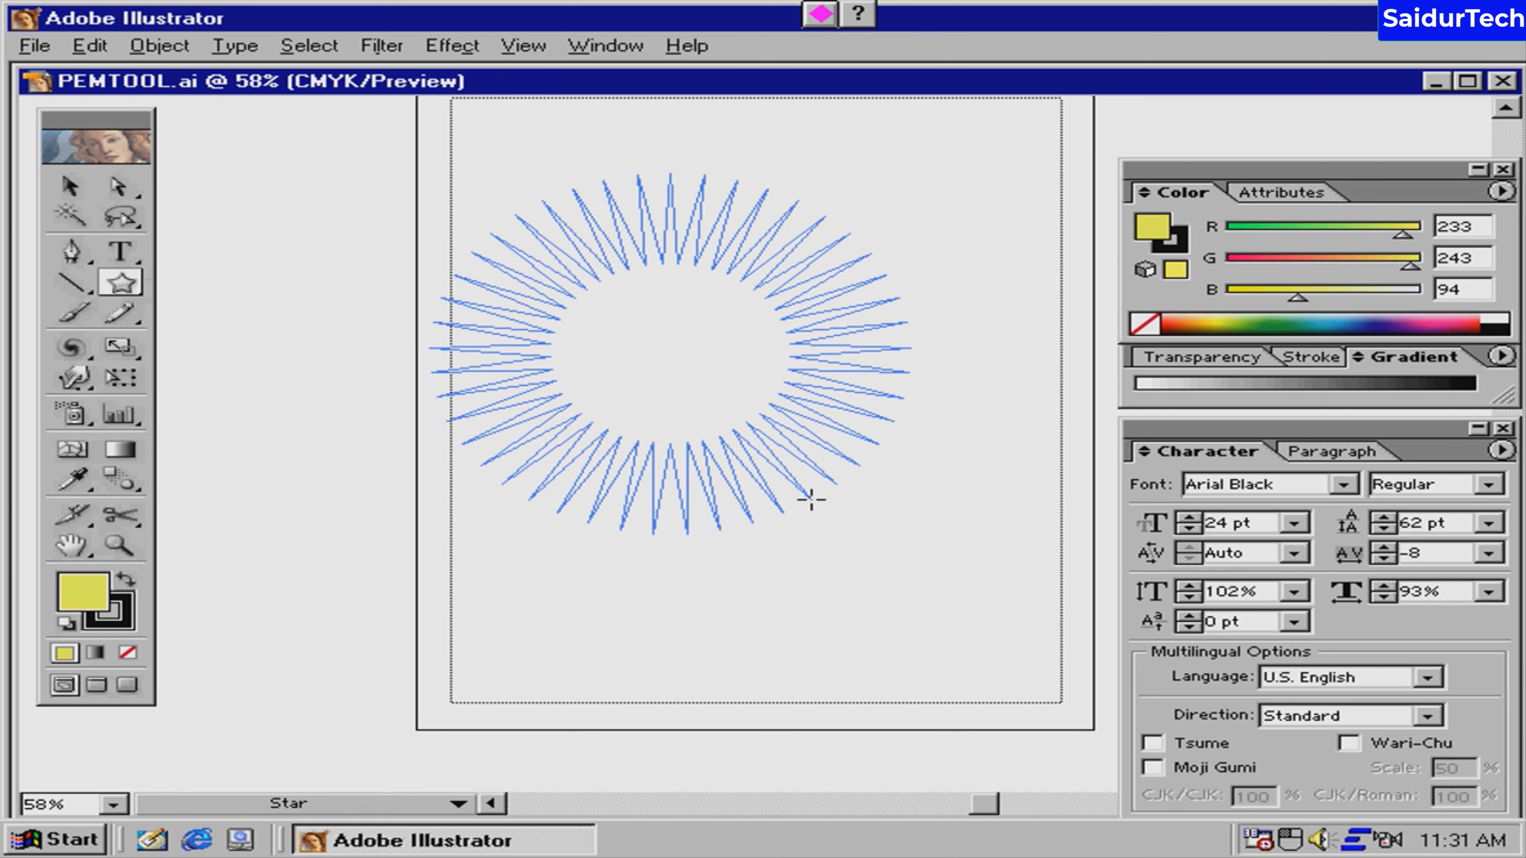
{"action": "left_click_drag", "start_coordinate": [811, 499], "coordinate": [811, 499]}
Step: Shift the star burst right and down and set its stroke to None
{"action": "key", "text": "v"}
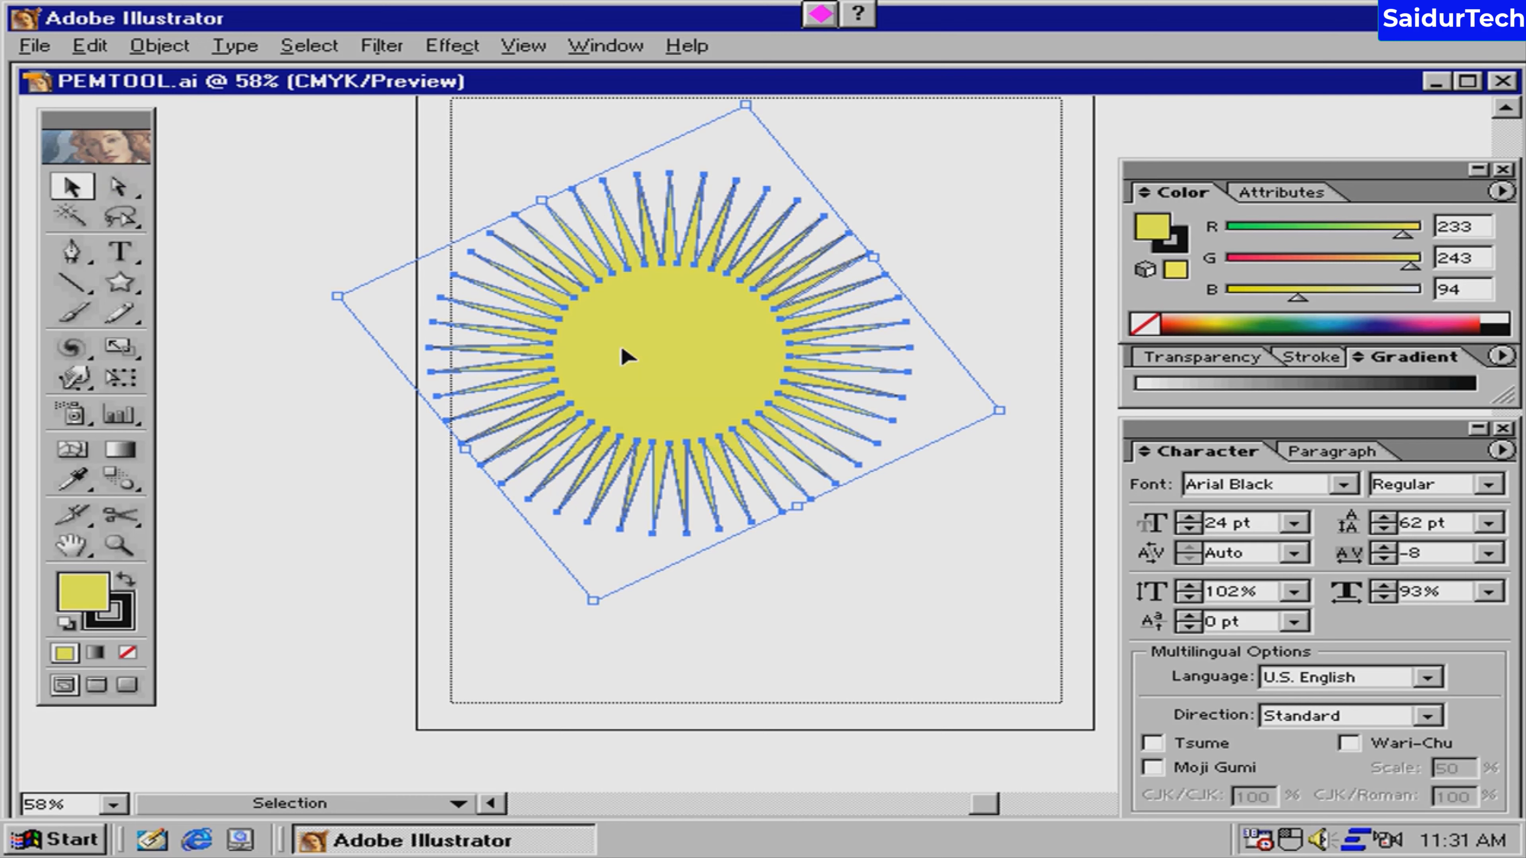
{"action": "left_click_drag", "start_coordinate": [625, 356], "coordinate": [692, 382]}
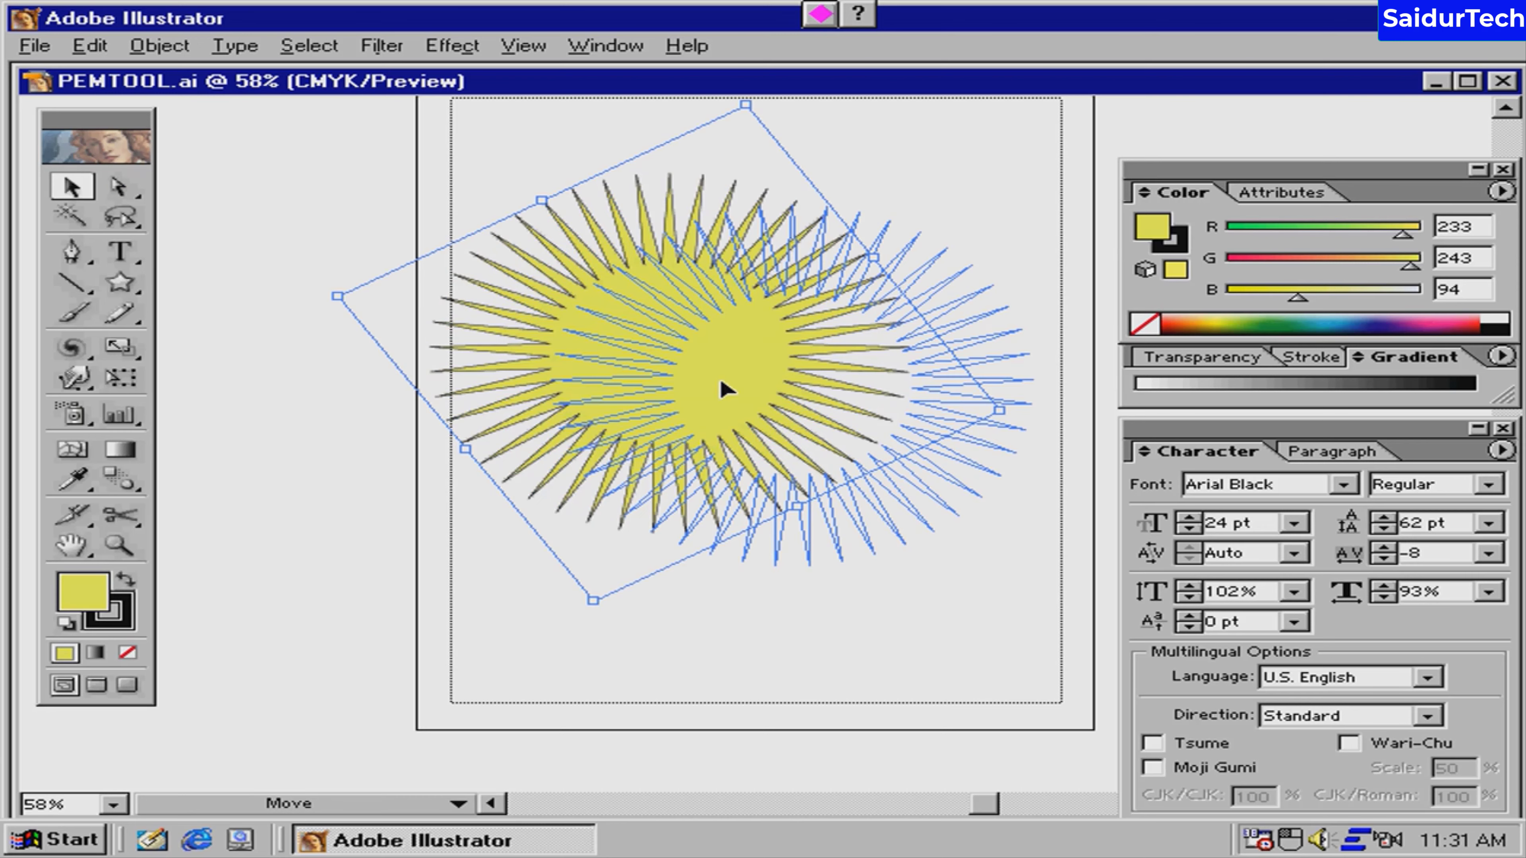
{"action": "left_click", "coordinate": [128, 625]}
{"action": "left_click", "coordinate": [128, 653]}
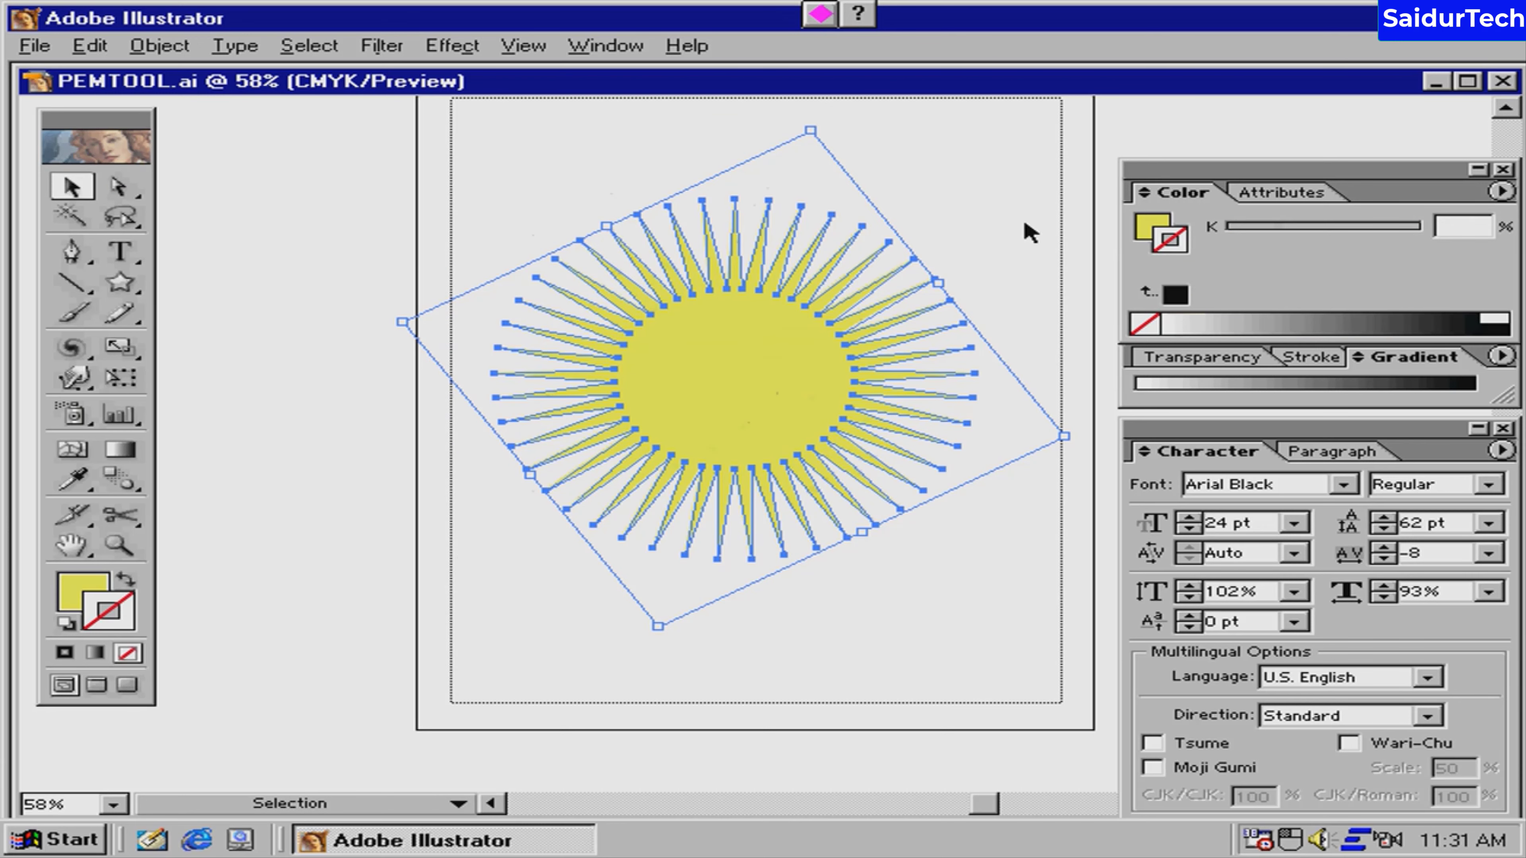
{"action": "left_click", "coordinate": [1015, 241]}
{"action": "left_click", "coordinate": [811, 378]}
{"action": "left_click", "coordinate": [69, 352]}
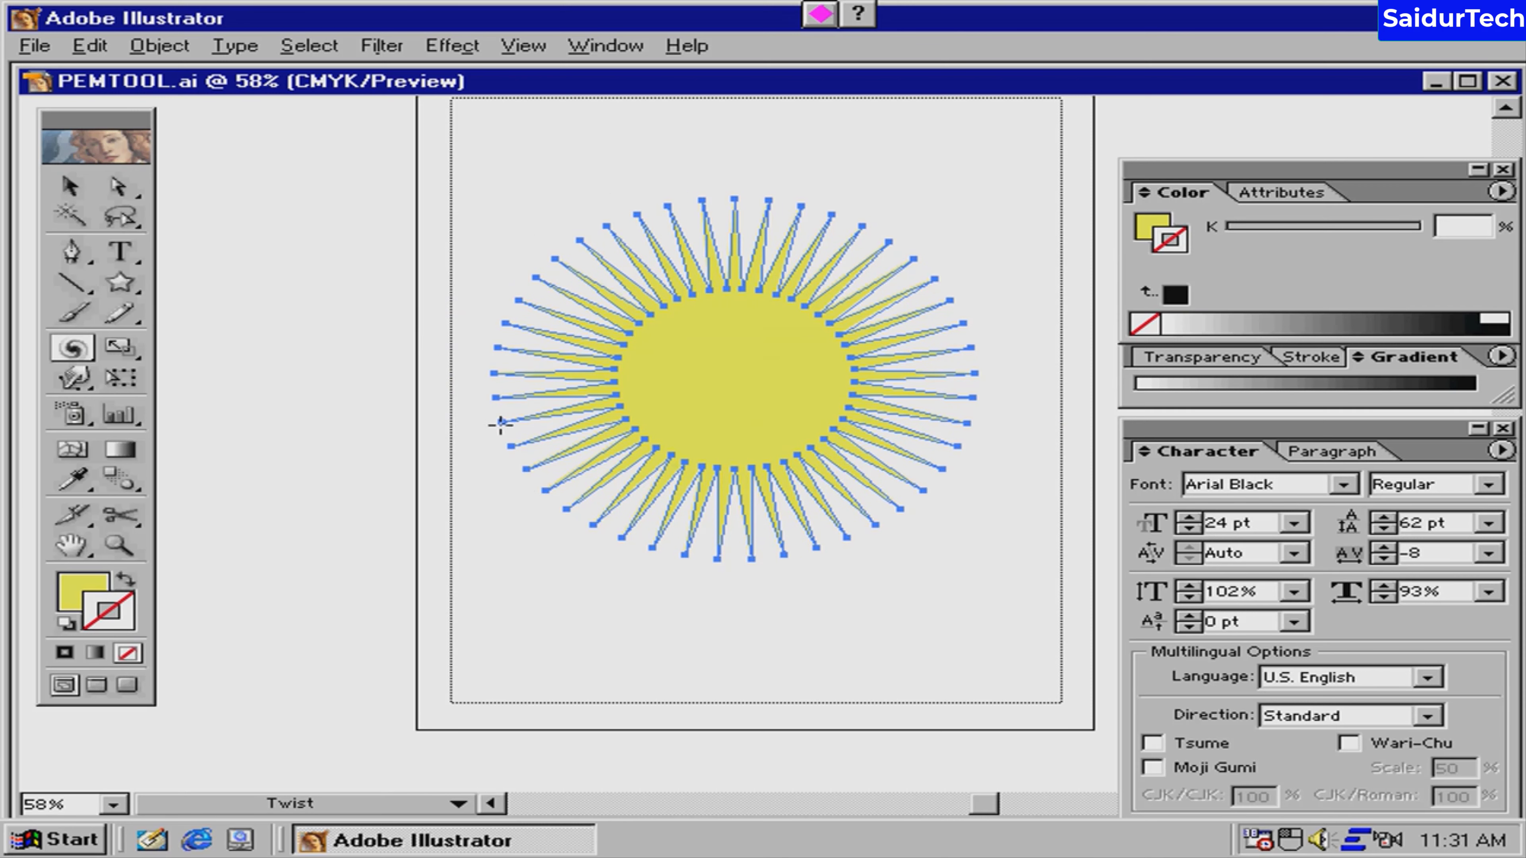
Step: Twirl the star burst's rays into curving swirls, then enlarge the swirl from its bottom bounding-box handle
{"action": "mouse_move", "coordinate": [500, 424]}
{"action": "left_mouse_down"}
{"action": "mouse_move", "coordinate": [1038, 590]}
{"action": "mouse_move", "coordinate": [1108, 586]}
{"action": "left_mouse_up"}
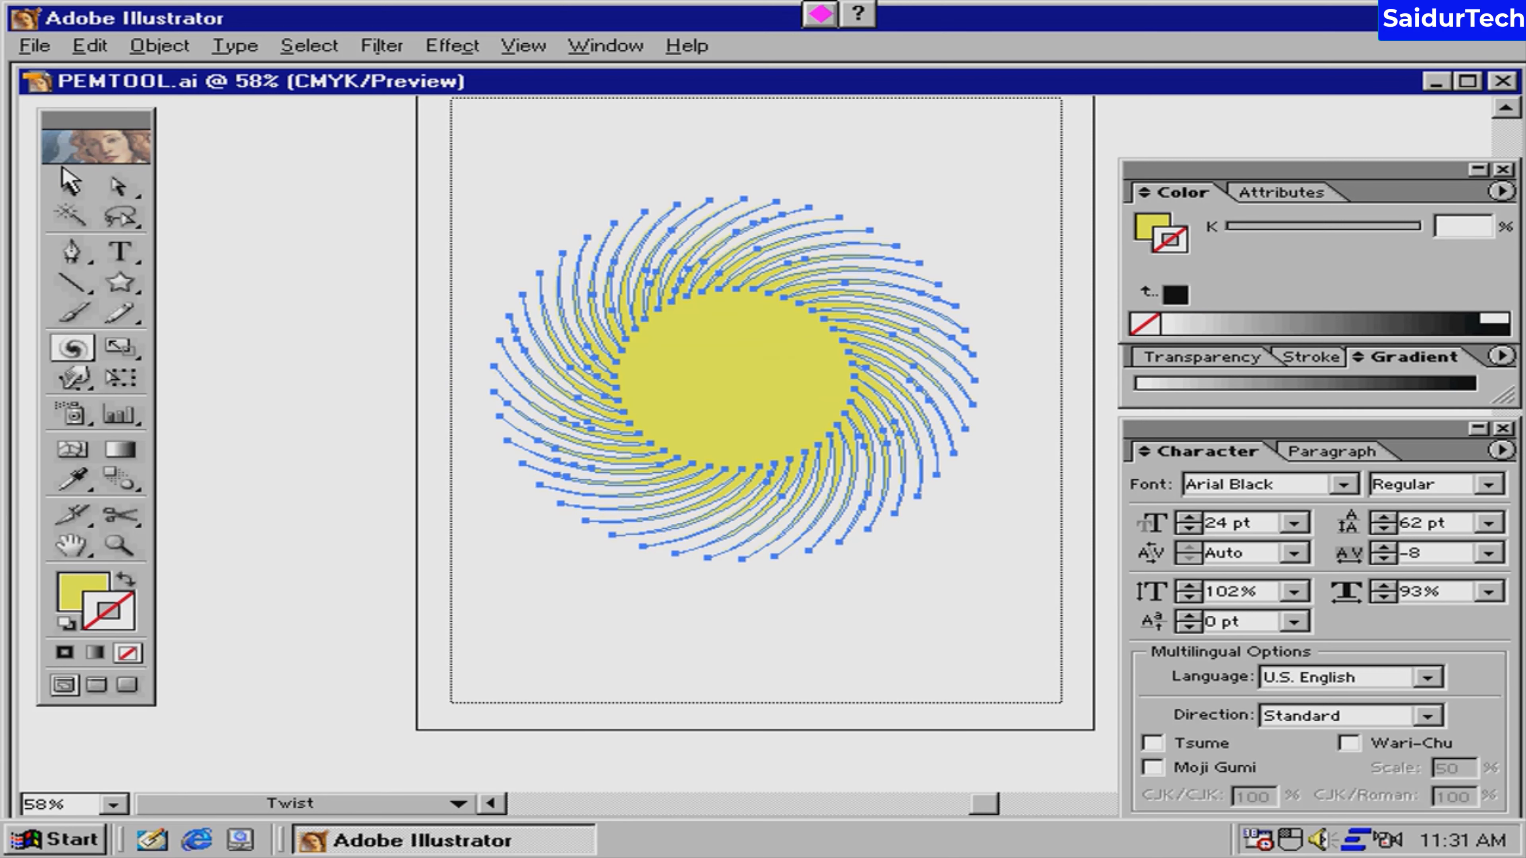
{"action": "left_click", "coordinate": [71, 180]}
{"action": "left_click", "coordinate": [951, 169]}
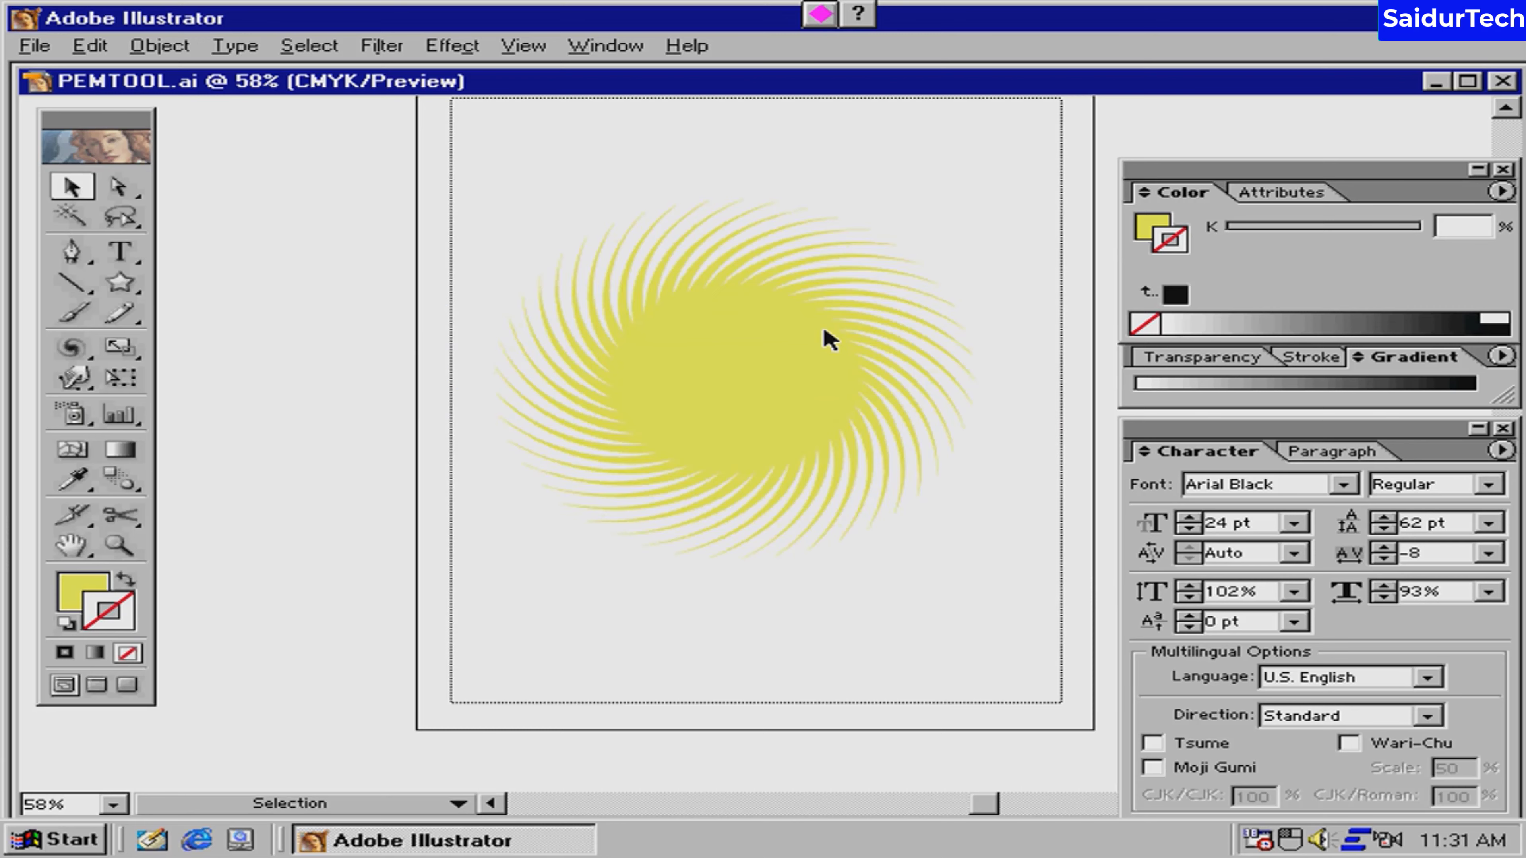
{"action": "left_click", "coordinate": [820, 402]}
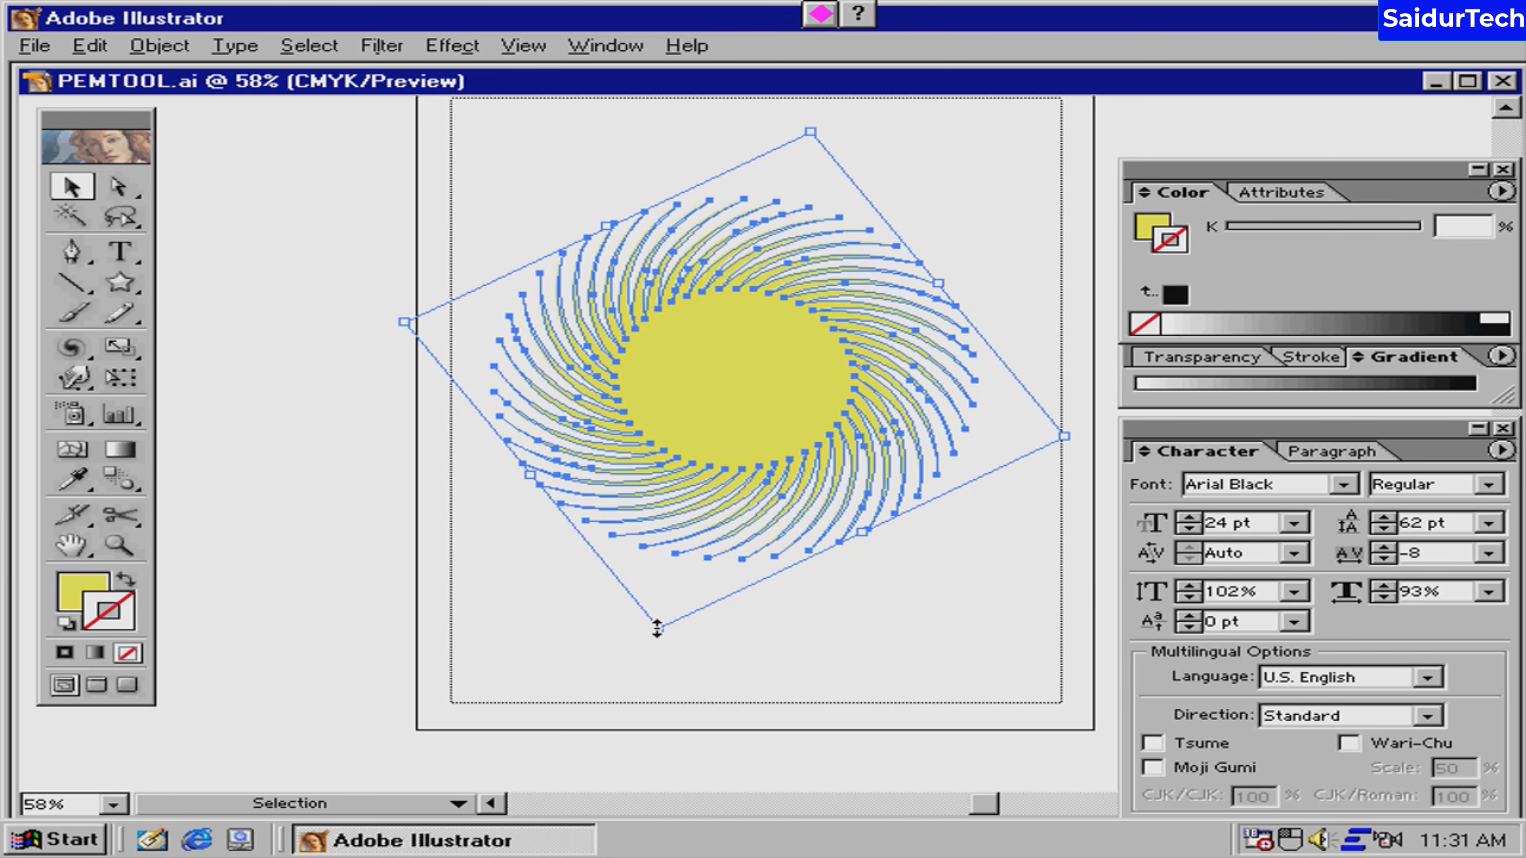
{"action": "left_click_drag", "start_coordinate": [657, 628], "coordinate": [658, 700]}
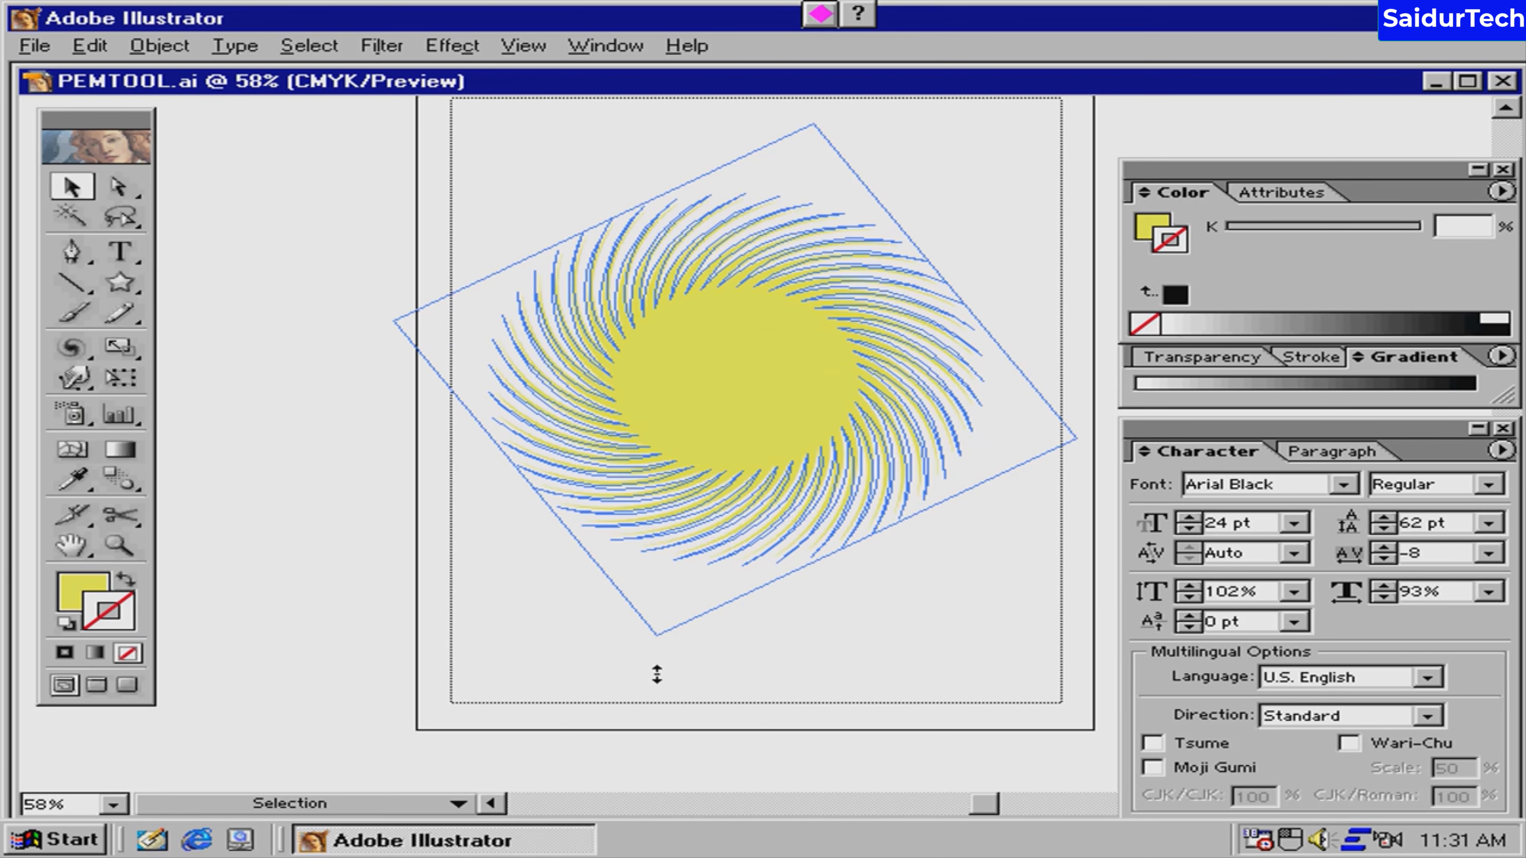
Step: Fill the swirled star burst with a deep red from the Color Picker and deselect it
{"action": "double_click", "coordinate": [85, 610]}
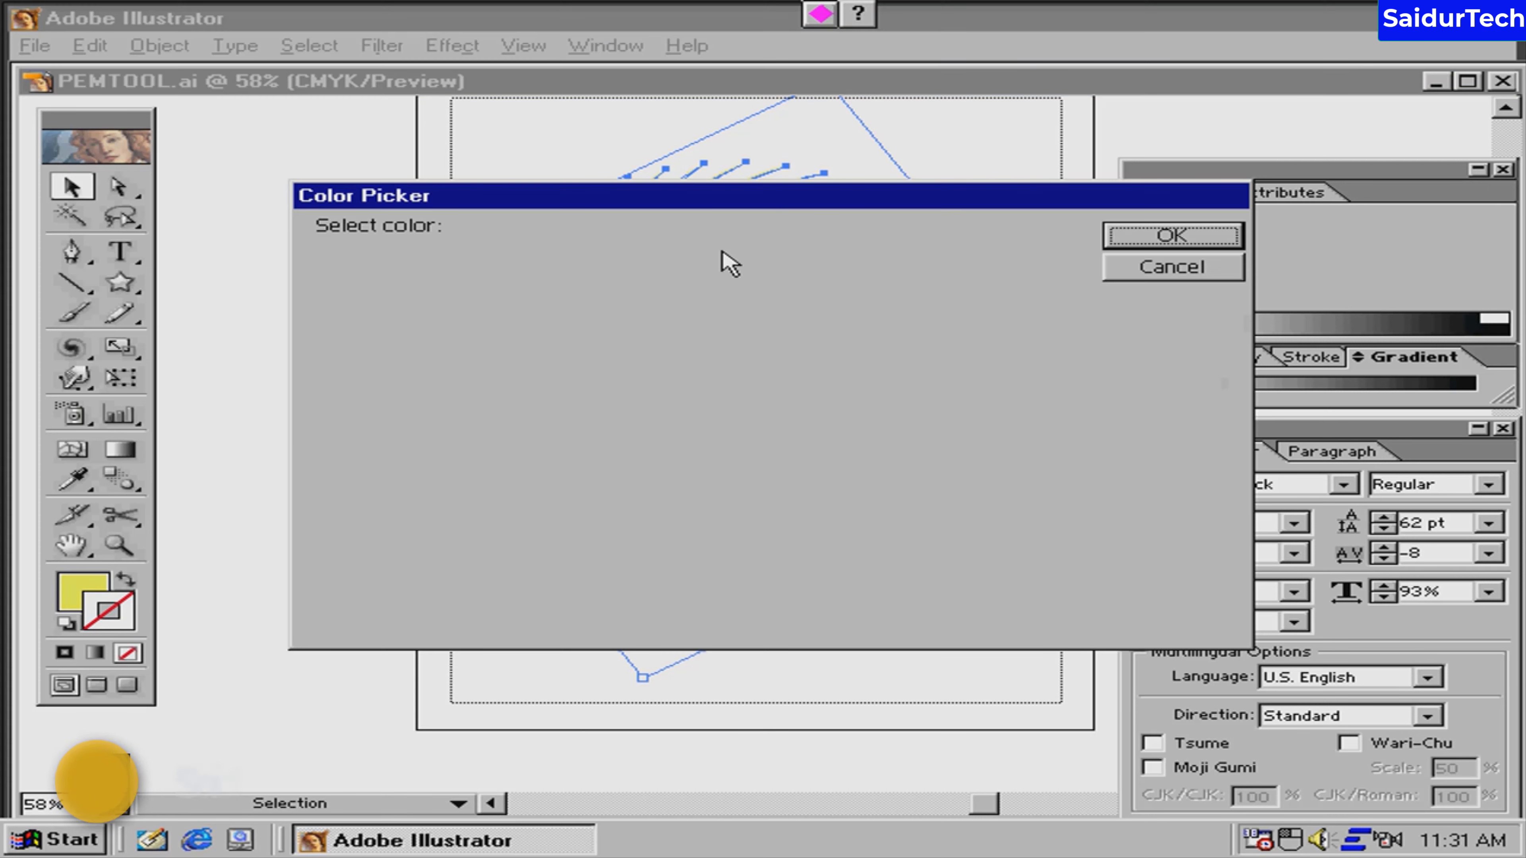
{"action": "left_click", "coordinate": [886, 257]}
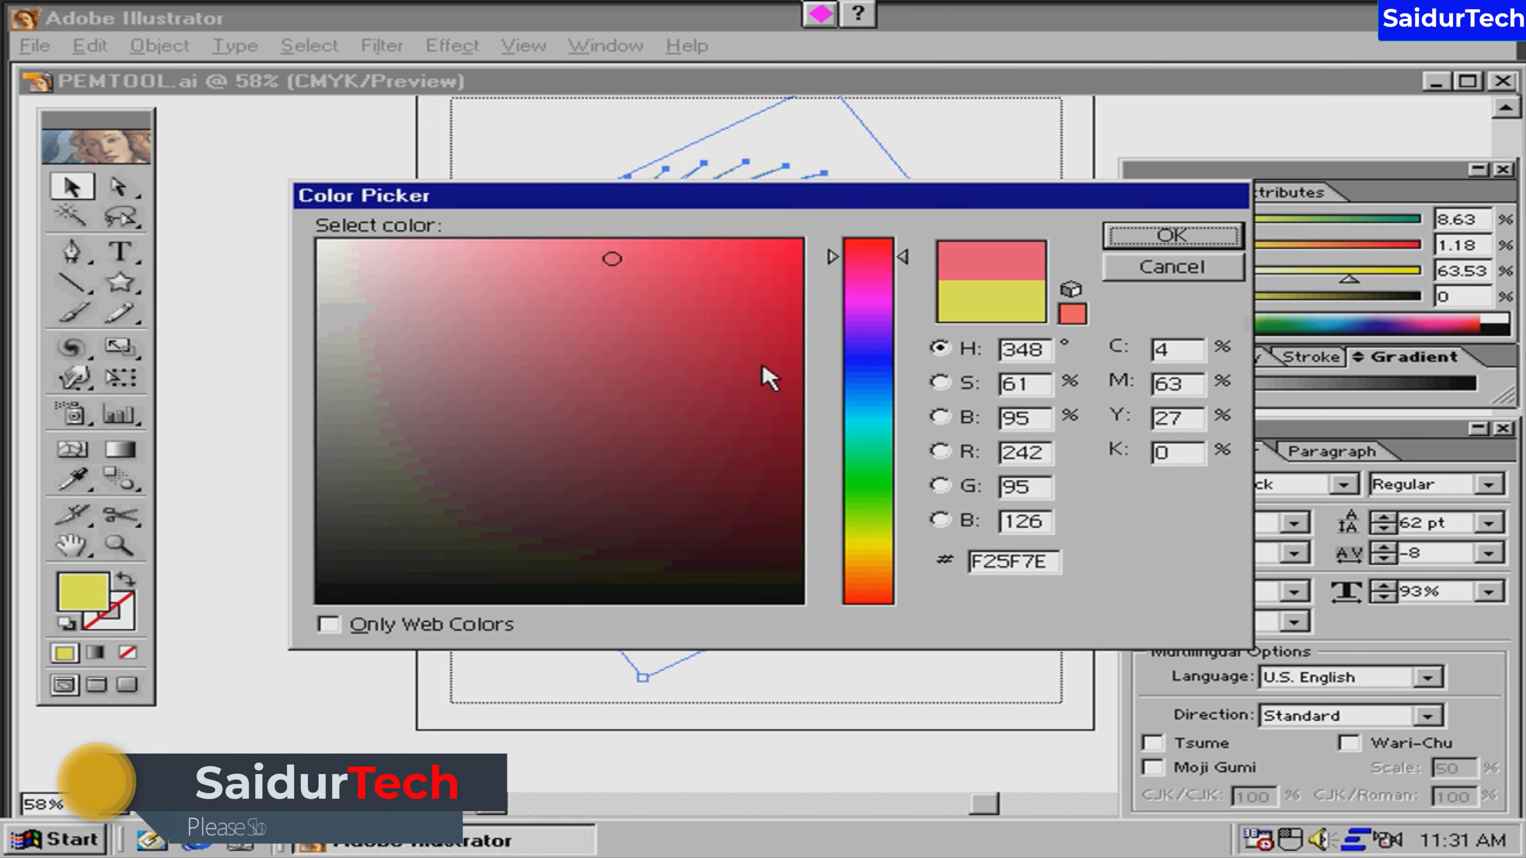
{"action": "left_click", "coordinate": [793, 314]}
{"action": "left_click", "coordinate": [1170, 237]}
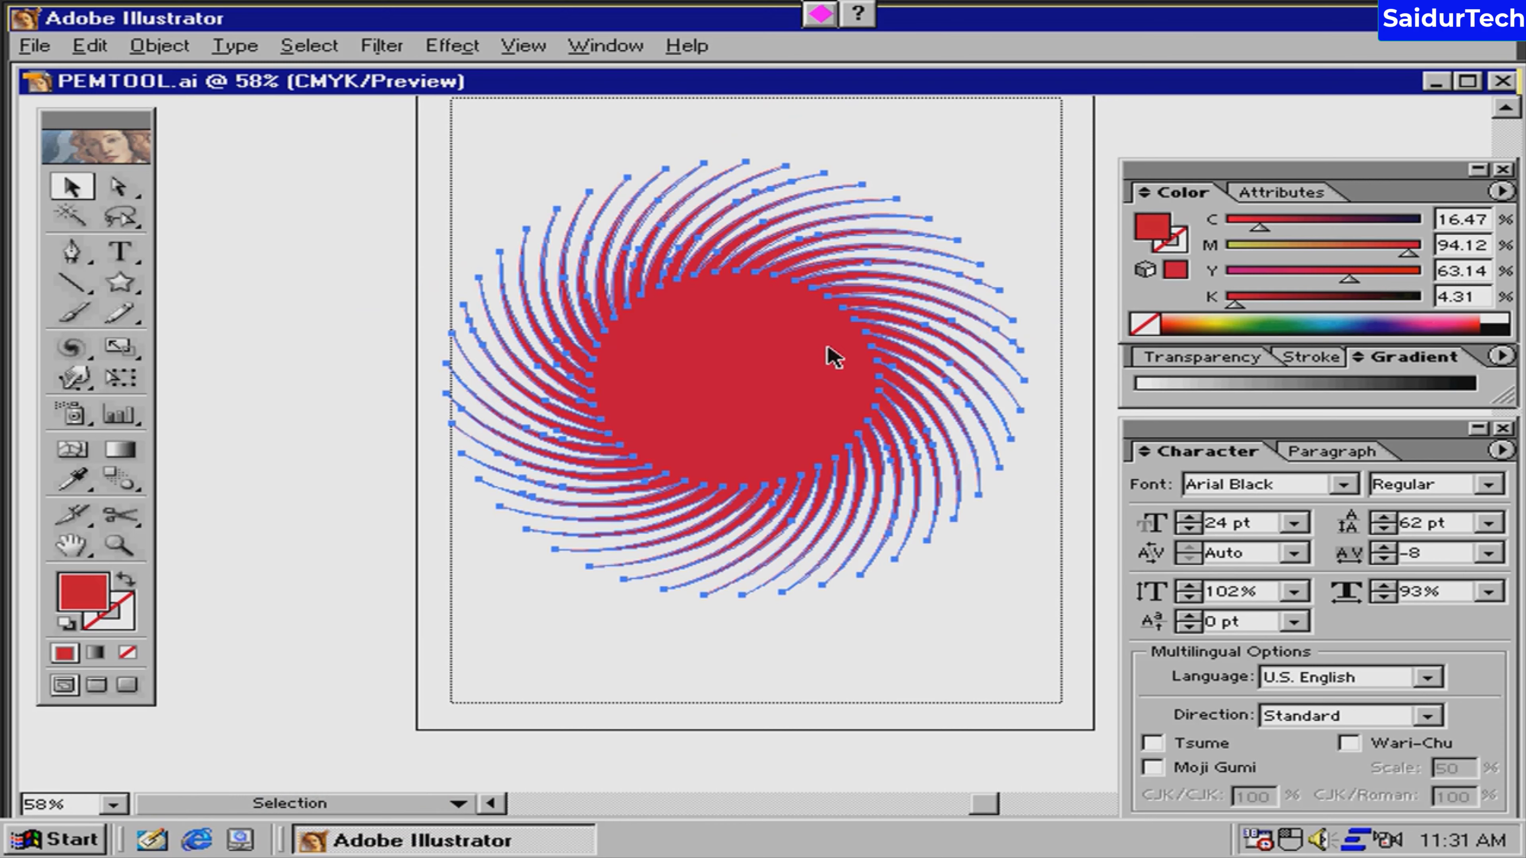
{"action": "left_click", "coordinate": [989, 211]}
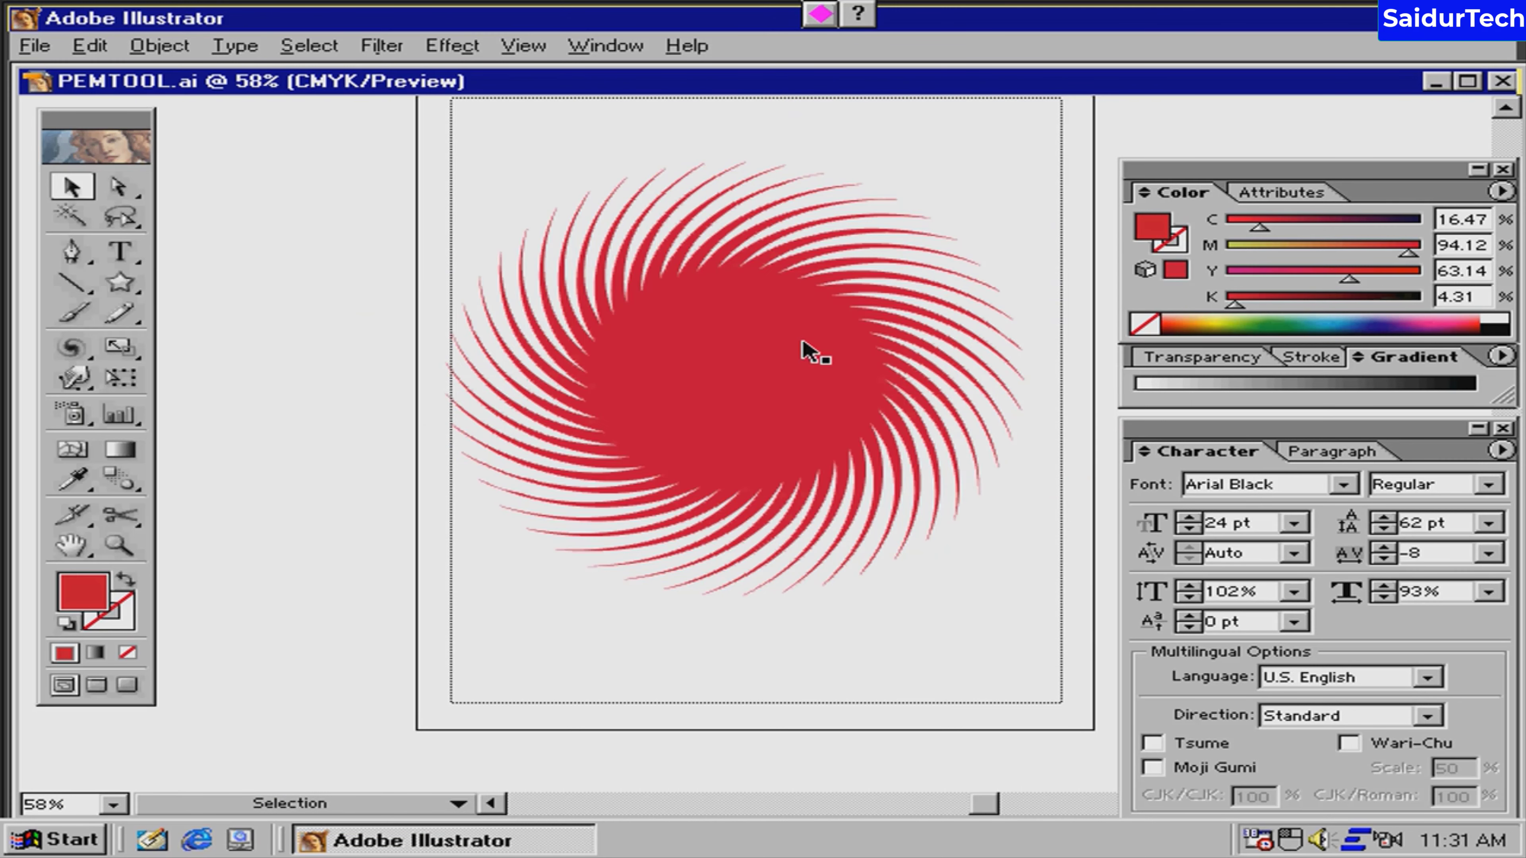
{"action": "left_click", "coordinate": [73, 348]}
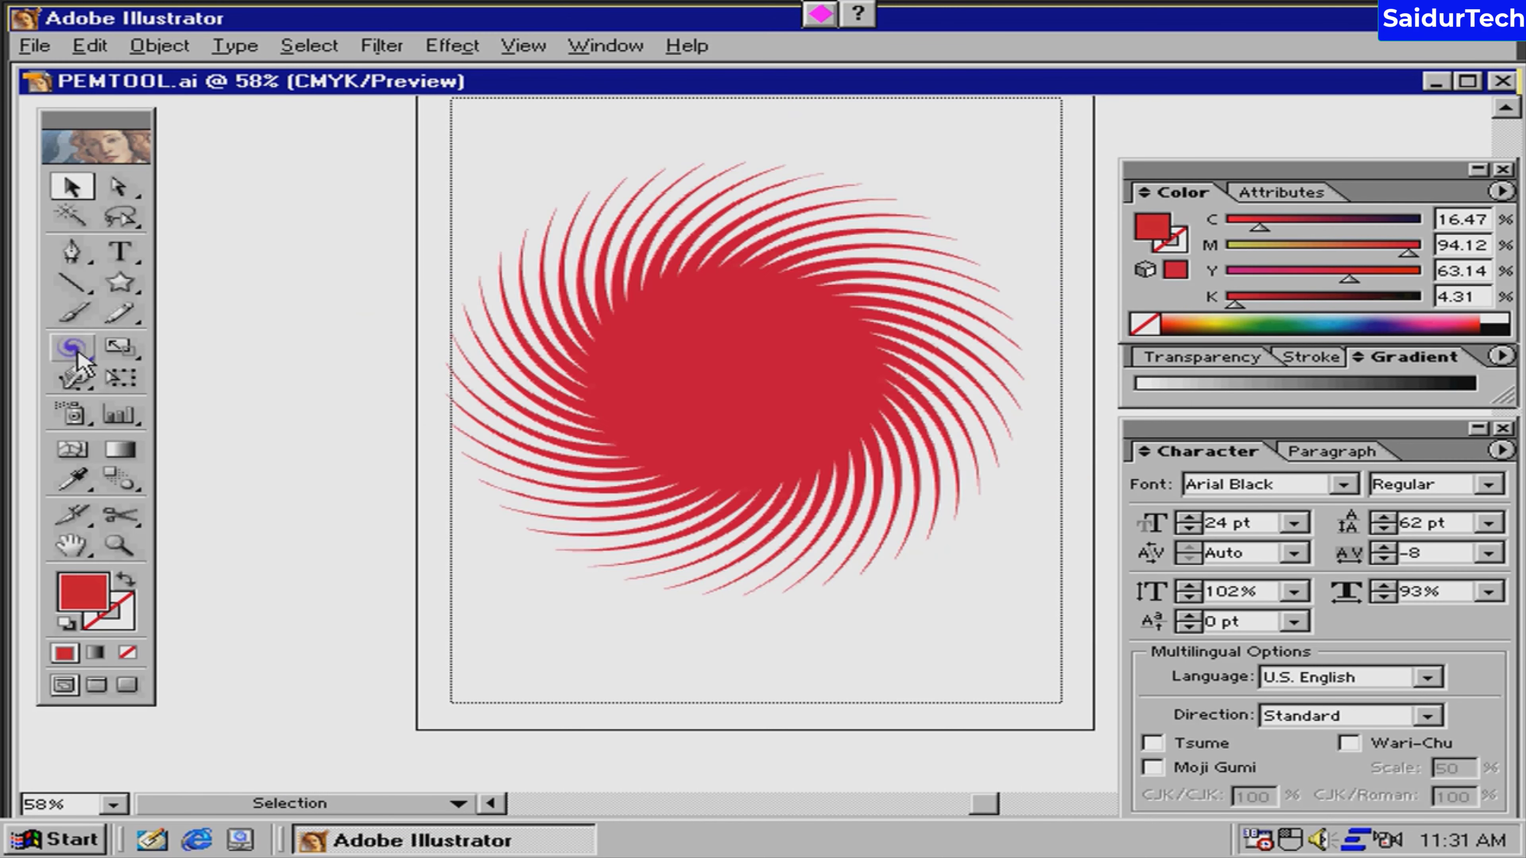